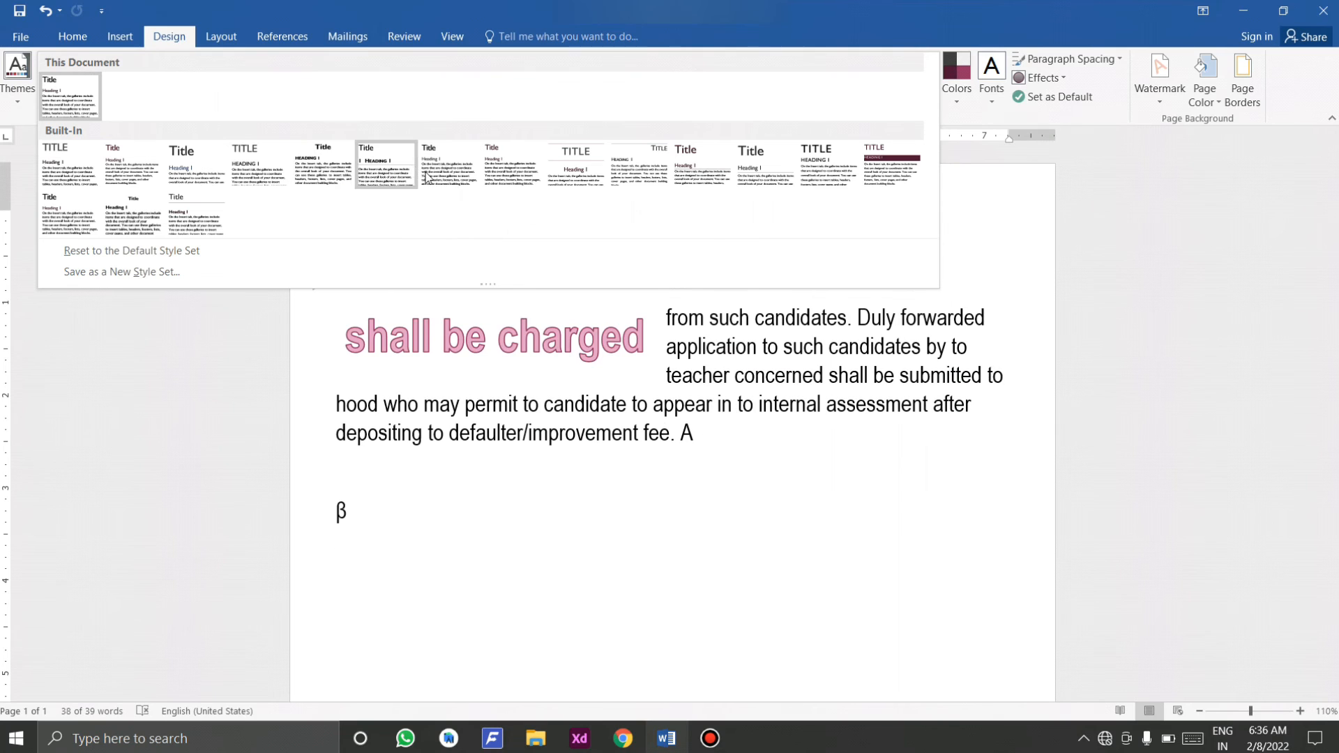
- Apply the built-in style set with the dark shaded heading band to the document and clear the text selection
{"action": "left_click", "coordinate": [887, 168]}
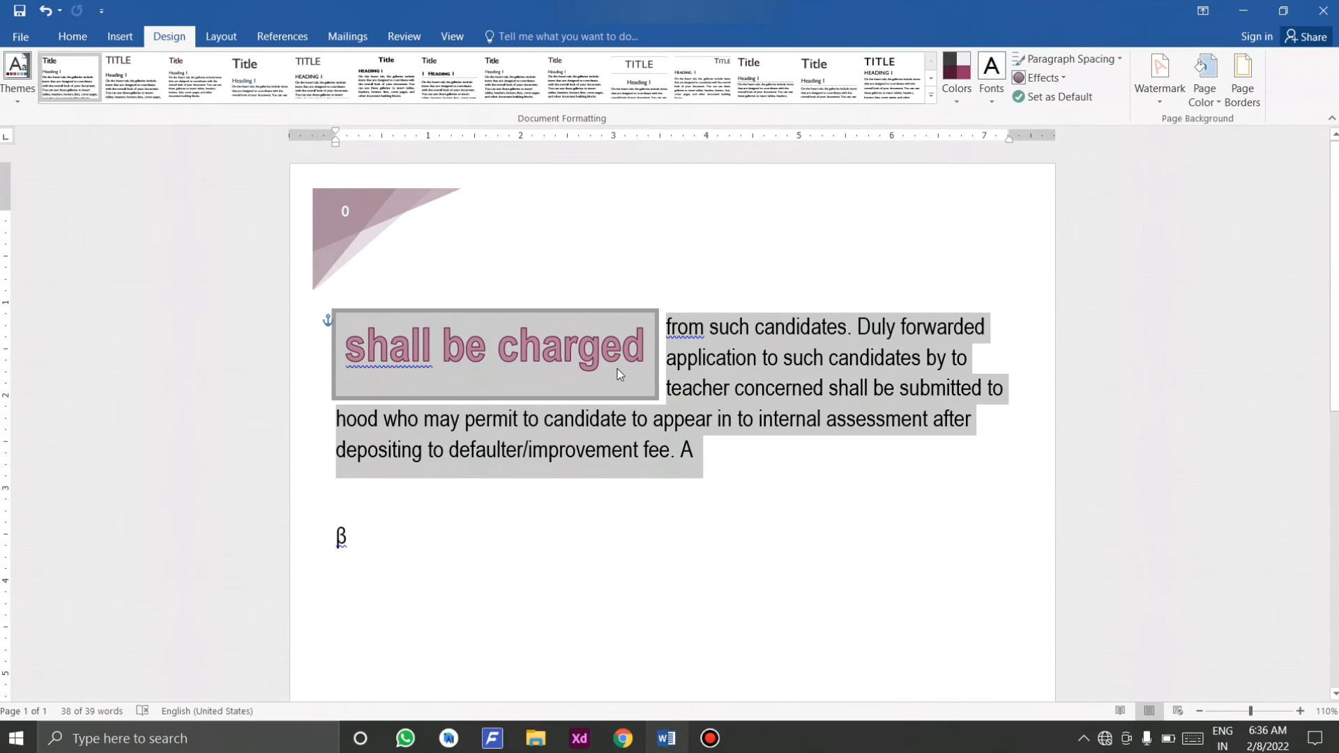
{"action": "left_click", "coordinate": [721, 479]}
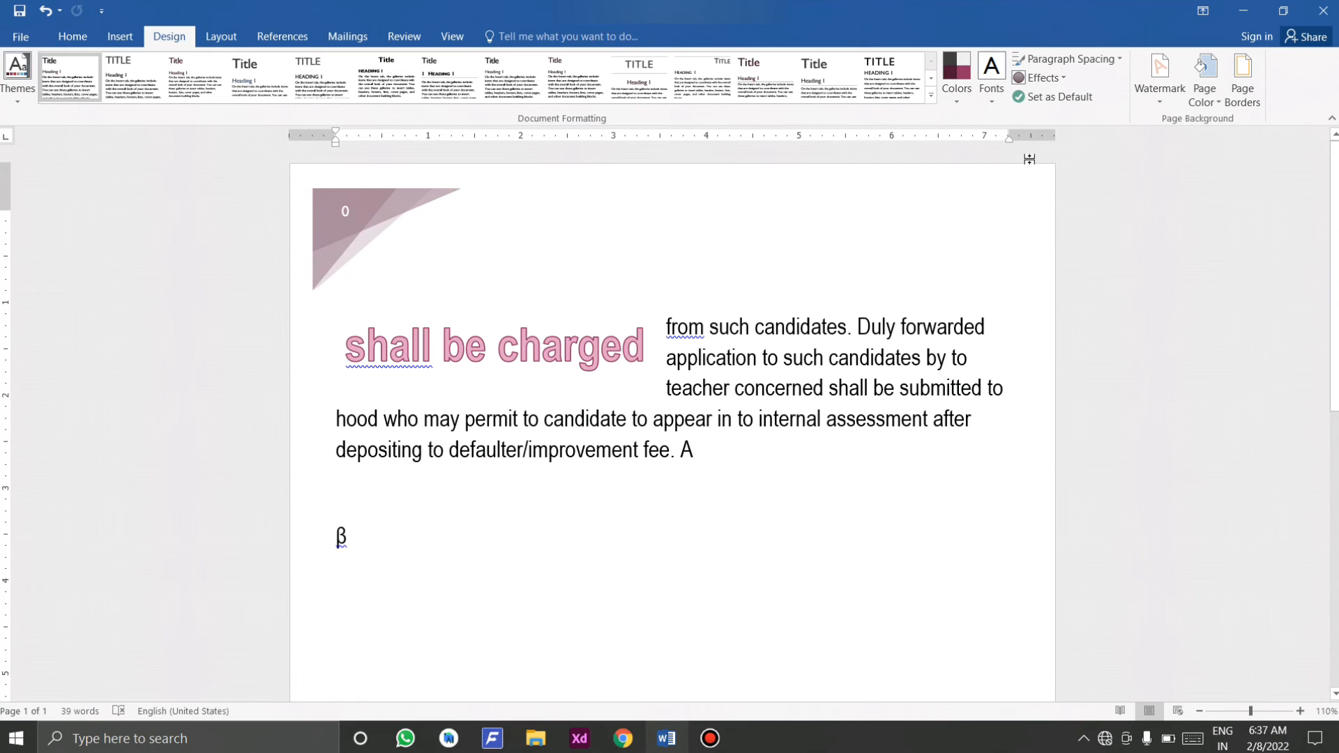
{"action": "left_click", "coordinate": [958, 105]}
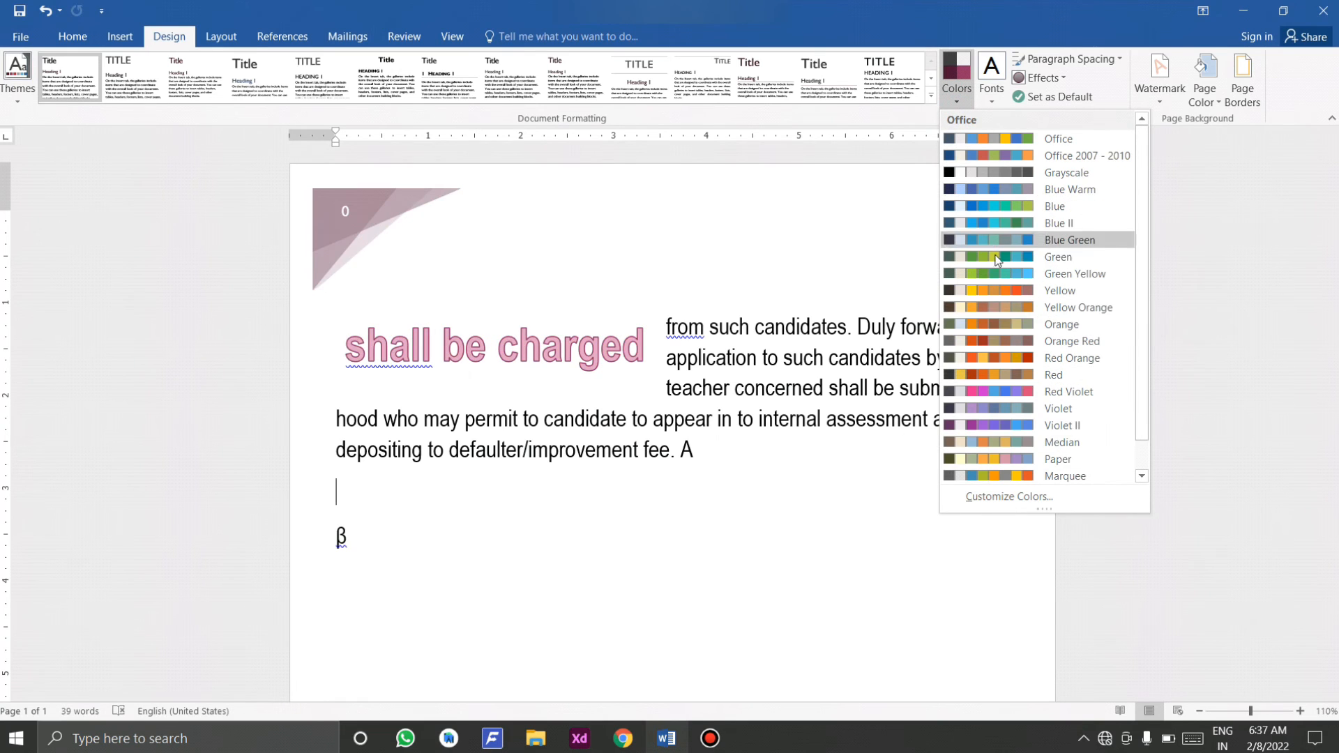
{"action": "left_click", "coordinate": [880, 653]}
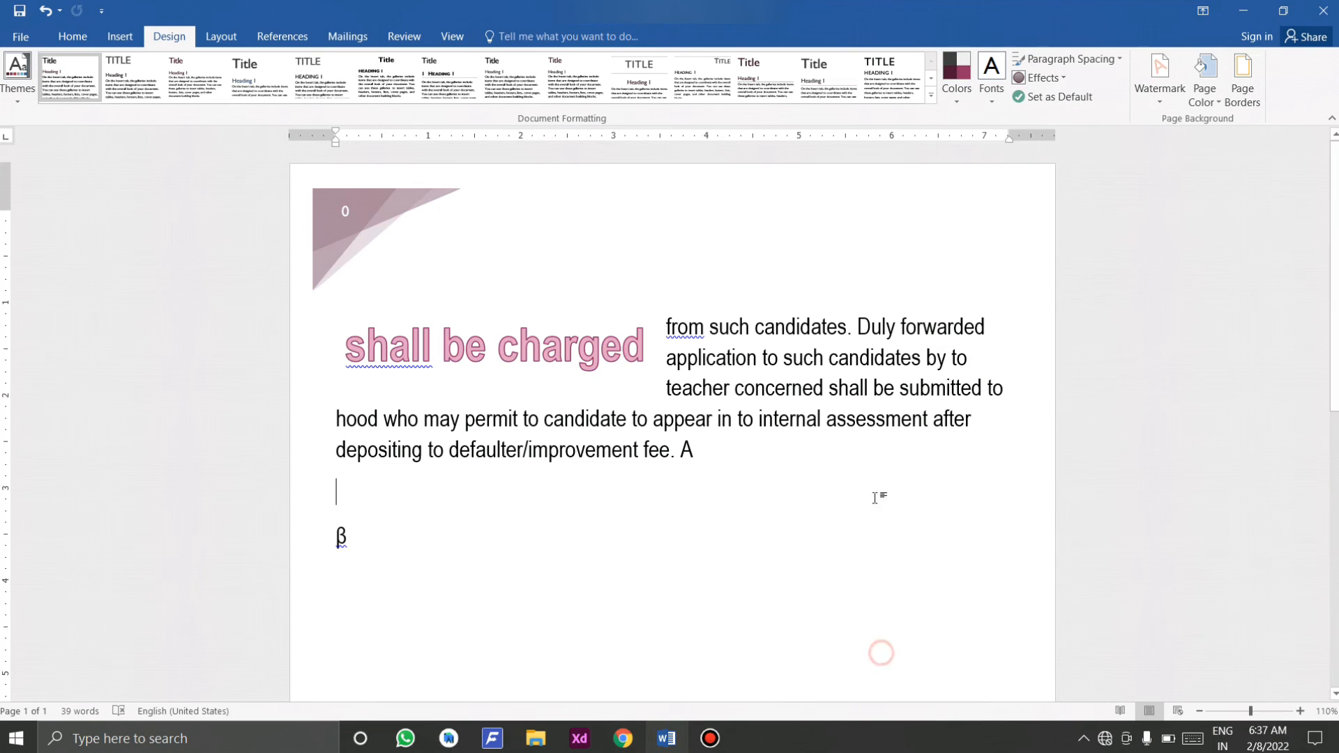
{"action": "left_click", "coordinate": [991, 95]}
{"action": "left_click", "coordinate": [822, 487]}
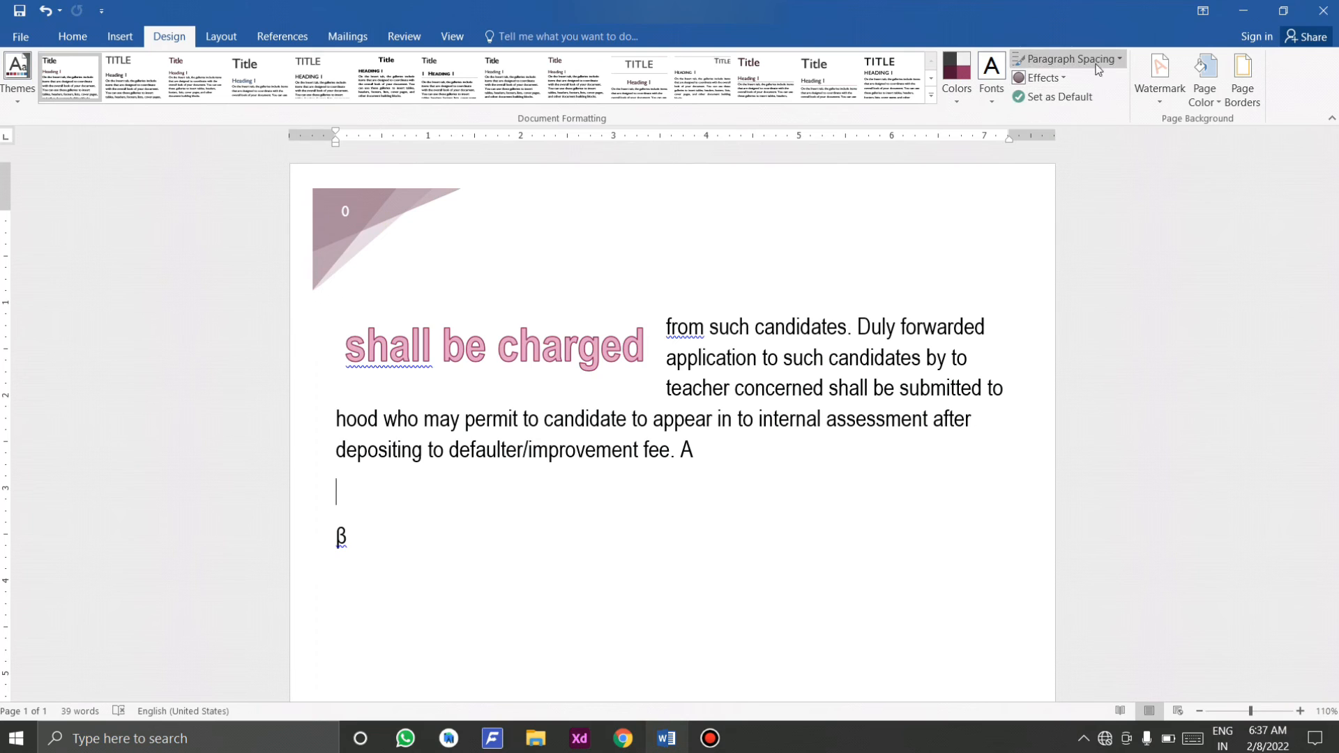
{"action": "left_click", "coordinate": [1117, 62]}
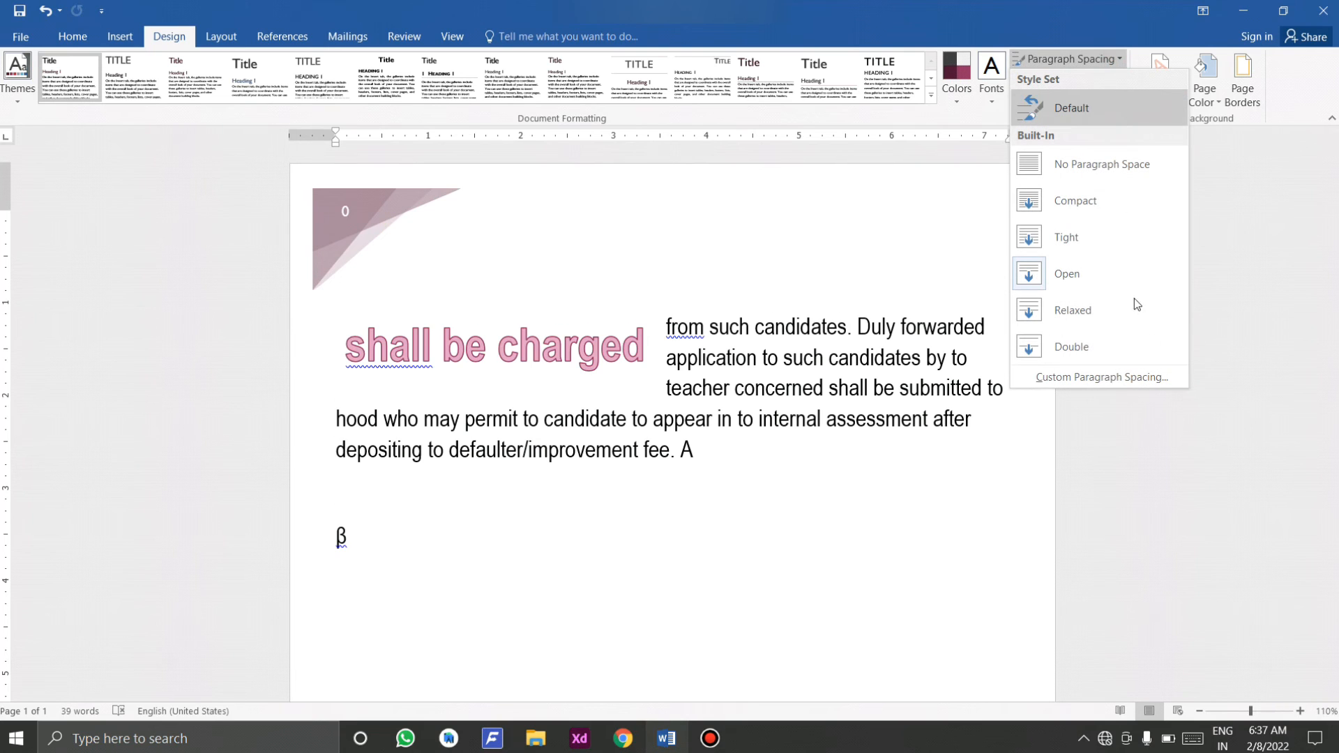
{"action": "left_click", "coordinate": [1084, 488]}
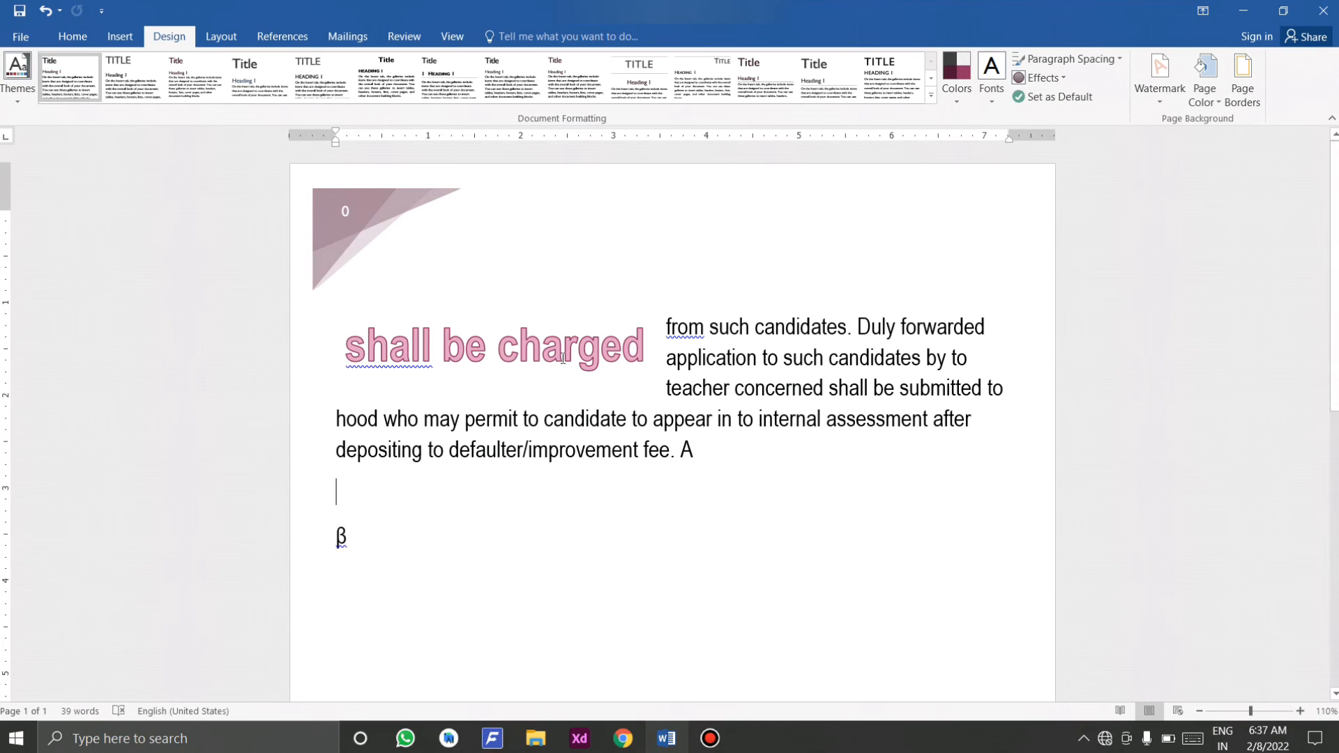
- Open the custom watermark settings for the document
{"action": "left_click", "coordinate": [824, 471]}
{"action": "scroll", "coordinate": [948, 373], "scroll_direction": "down", "scroll_amount": 4}
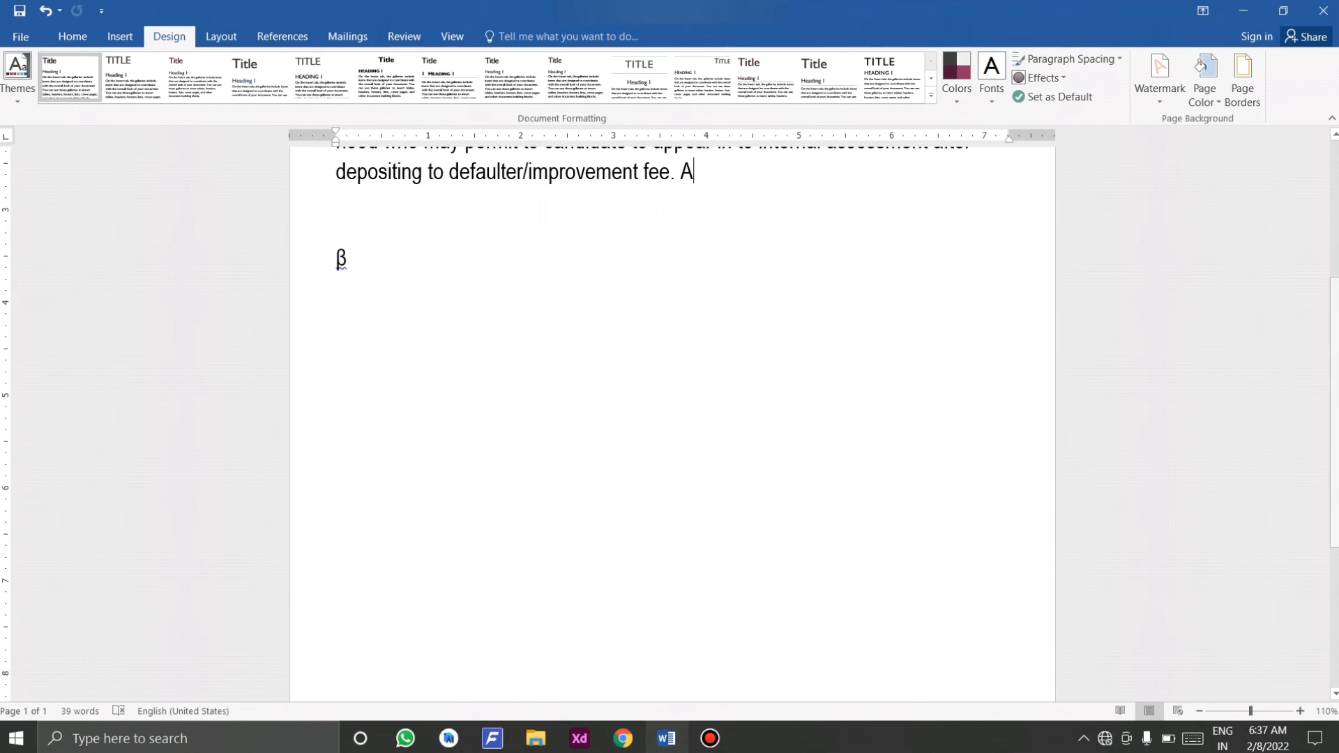
{"action": "left_click", "coordinate": [1148, 93]}
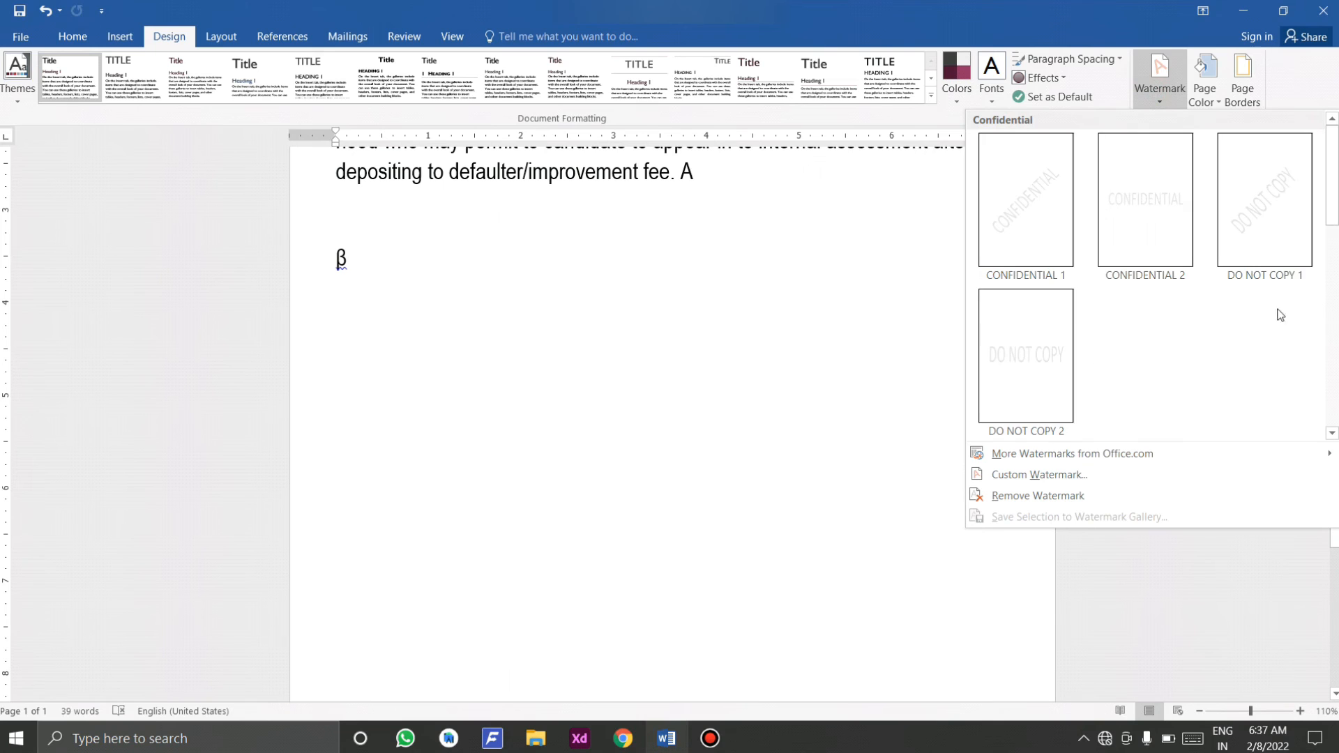
{"action": "left_click", "coordinate": [1033, 477]}
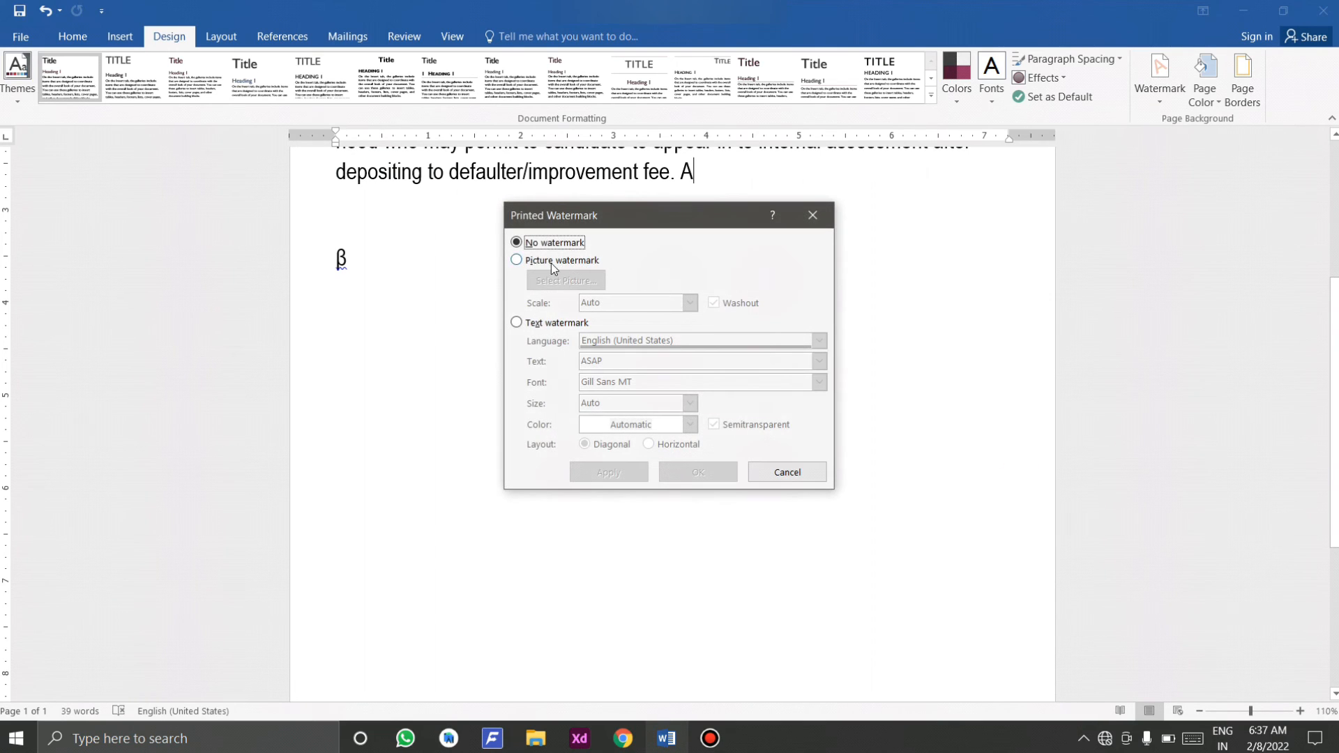
{"action": "left_click", "coordinate": [517, 261]}
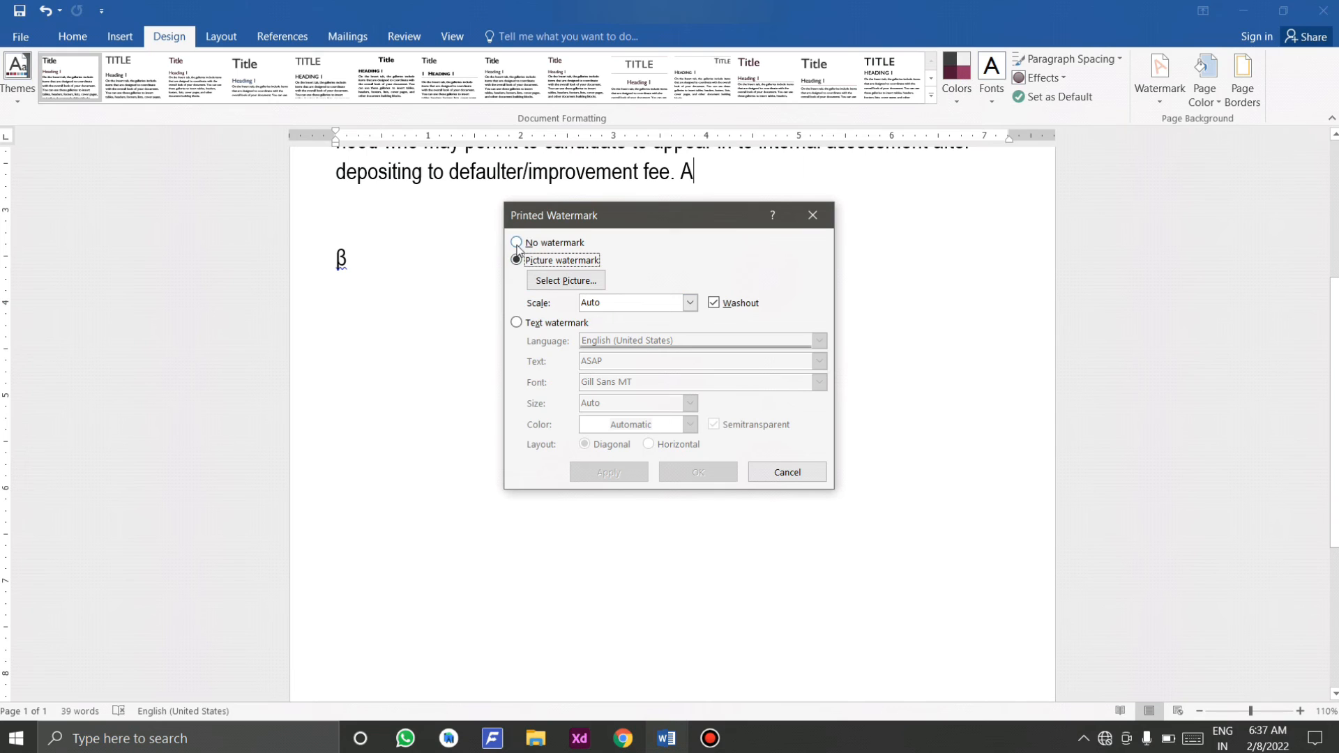
{"action": "left_click", "coordinate": [689, 303]}
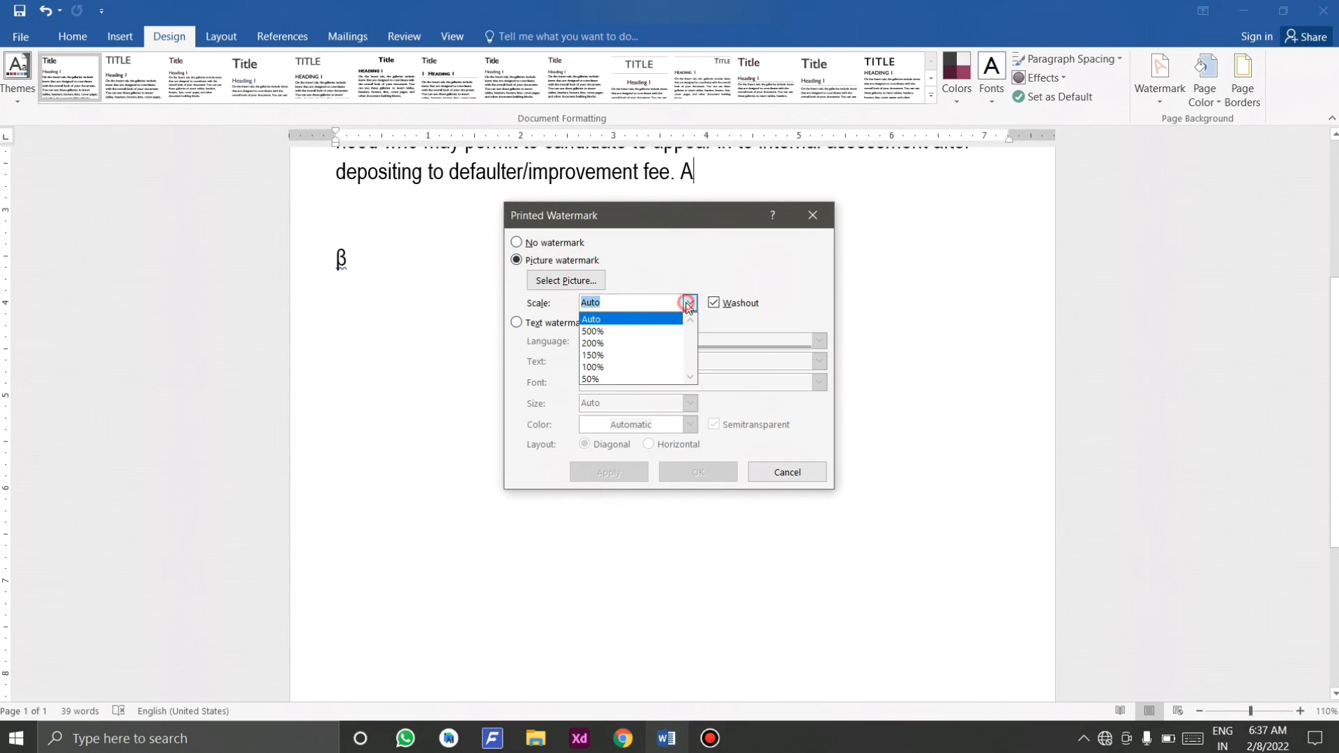
{"action": "left_click", "coordinate": [689, 304]}
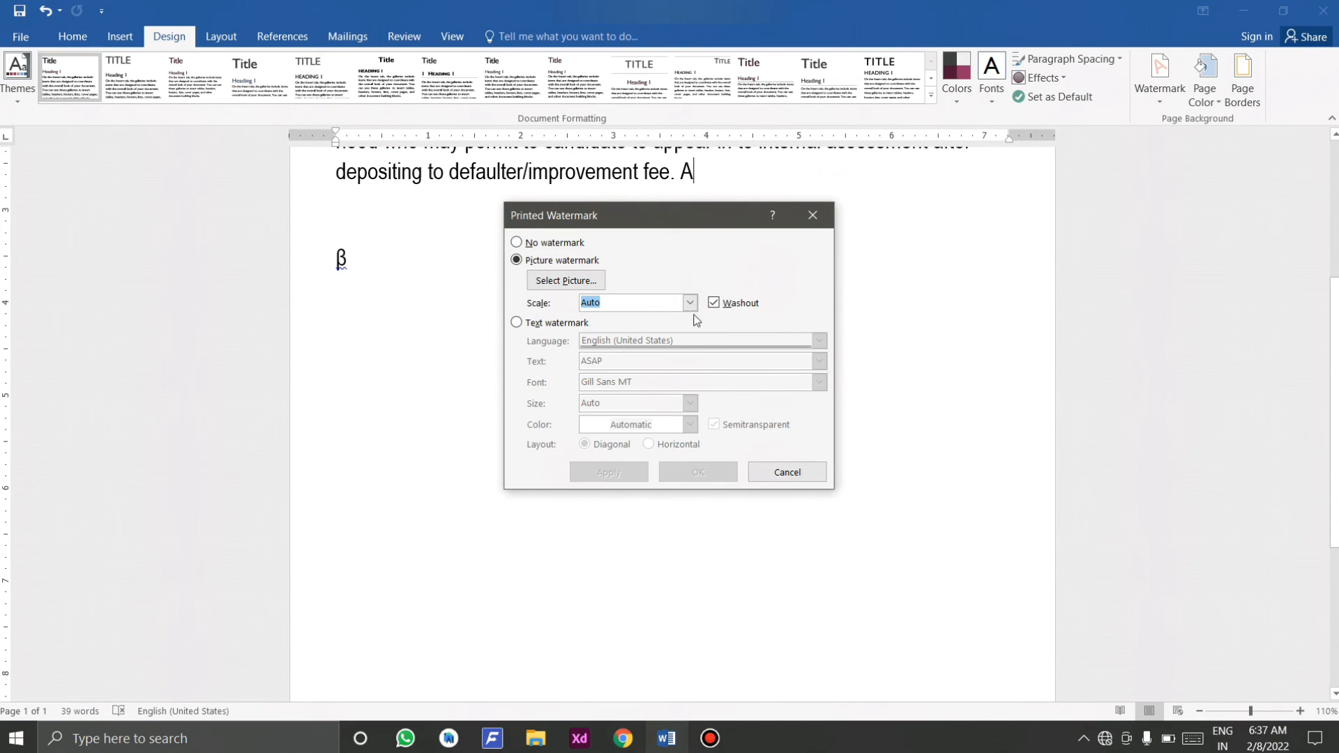
- Add a custom text watermark reading "computer" in dark gray to the document
{"action": "left_click", "coordinate": [573, 322]}
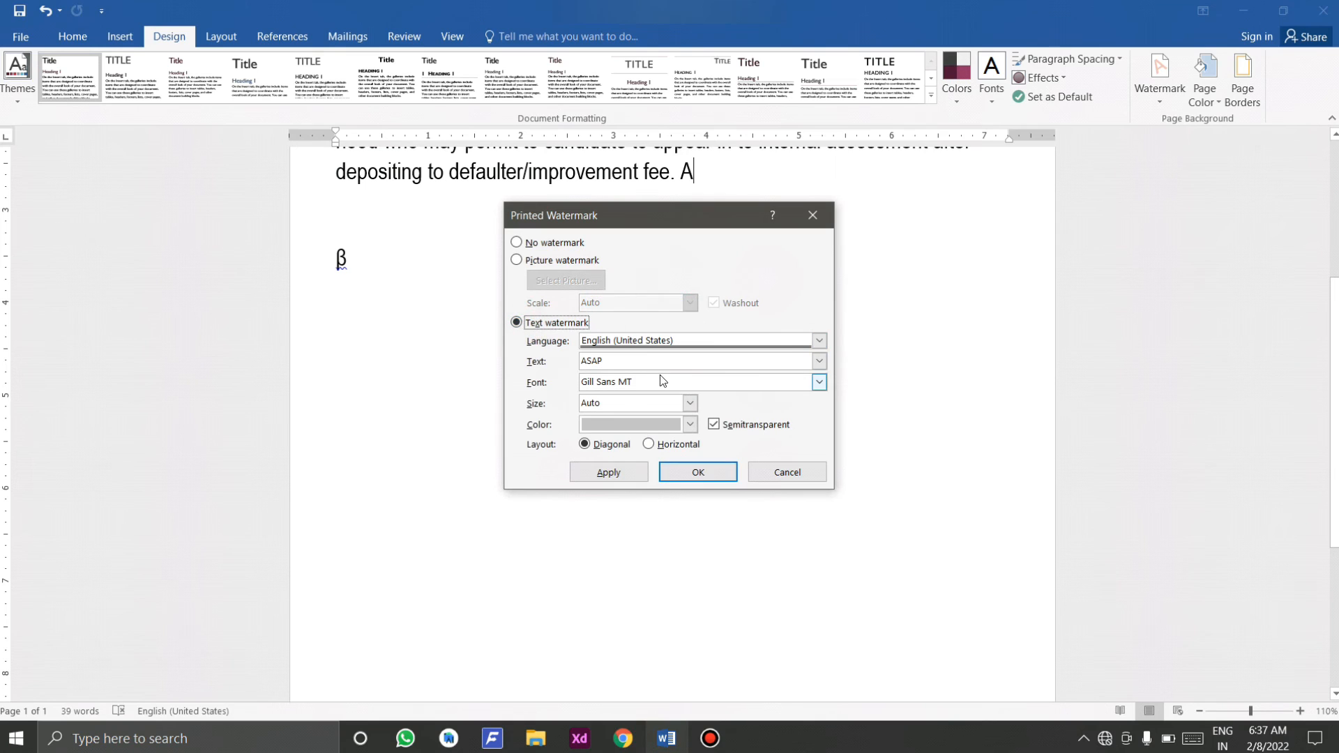
{"action": "double_click", "coordinate": [594, 360]}
{"action": "left_click", "coordinate": [690, 424]}
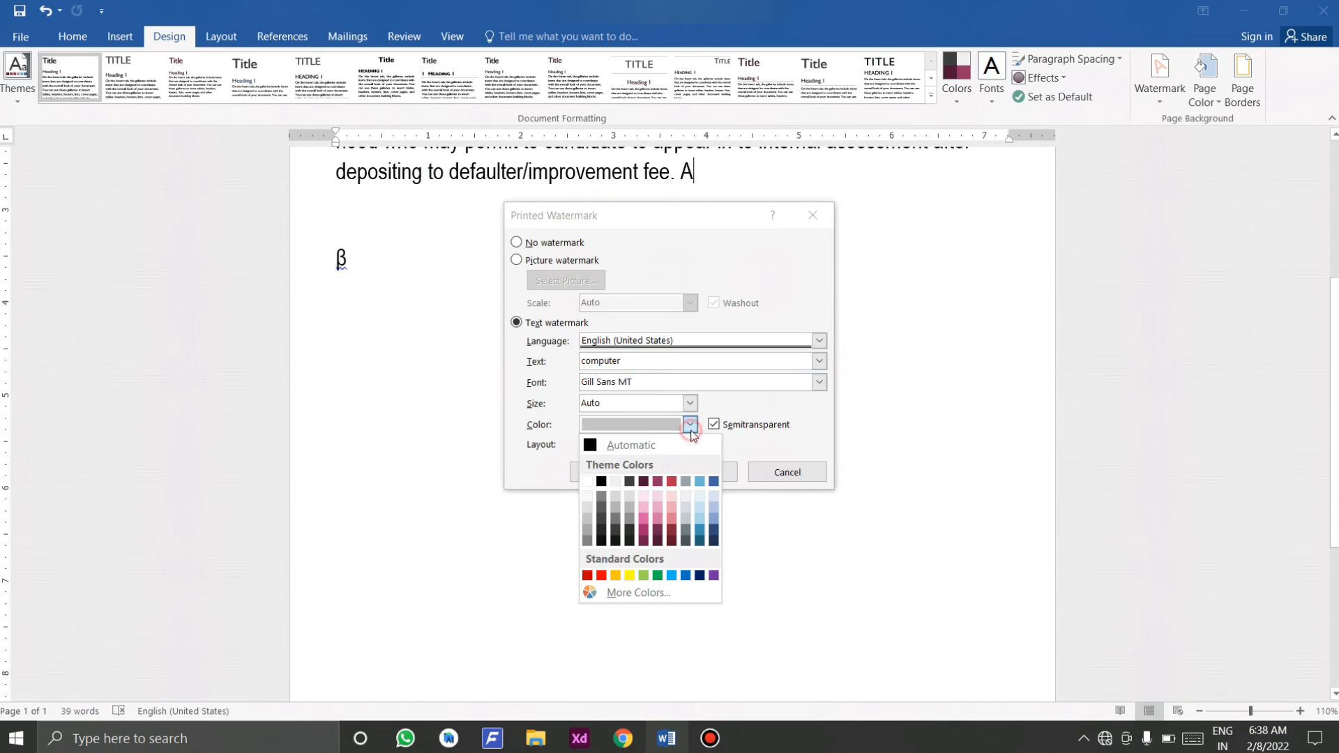
{"action": "left_click", "coordinate": [601, 509]}
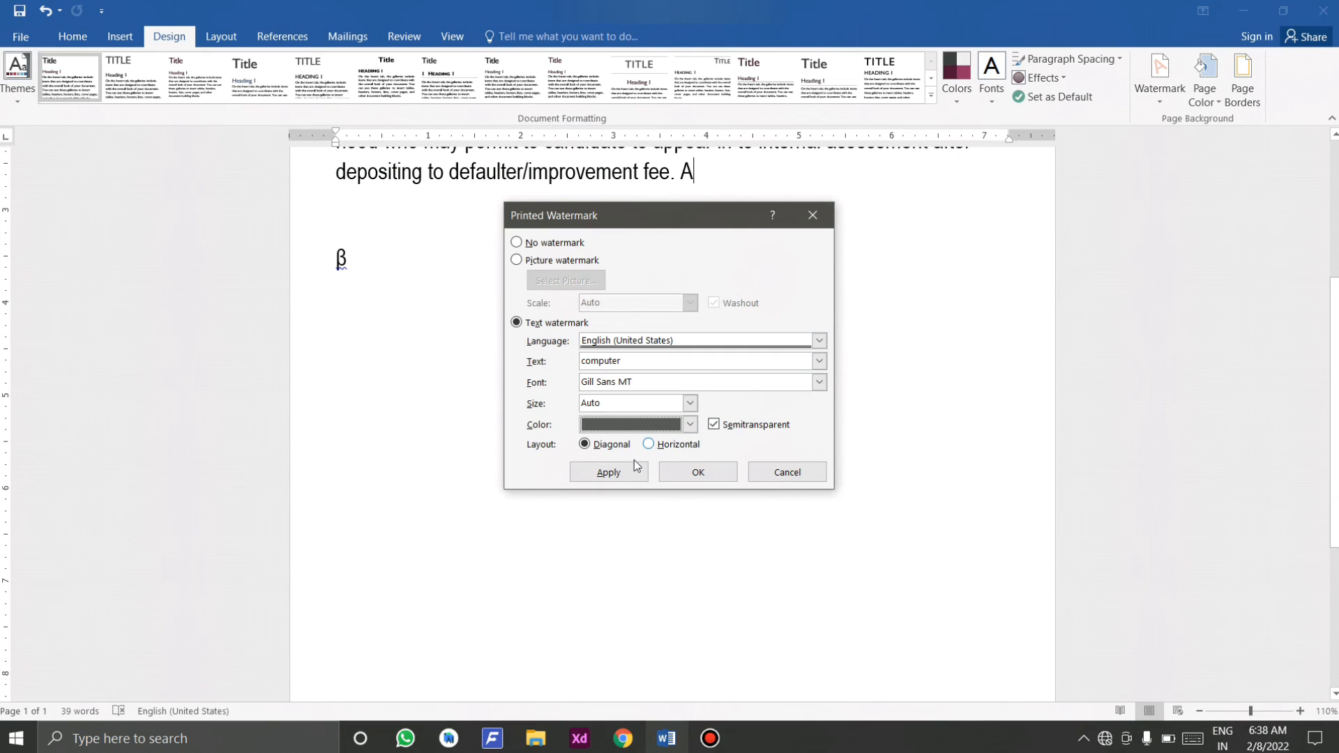
{"action": "left_click", "coordinate": [608, 472]}
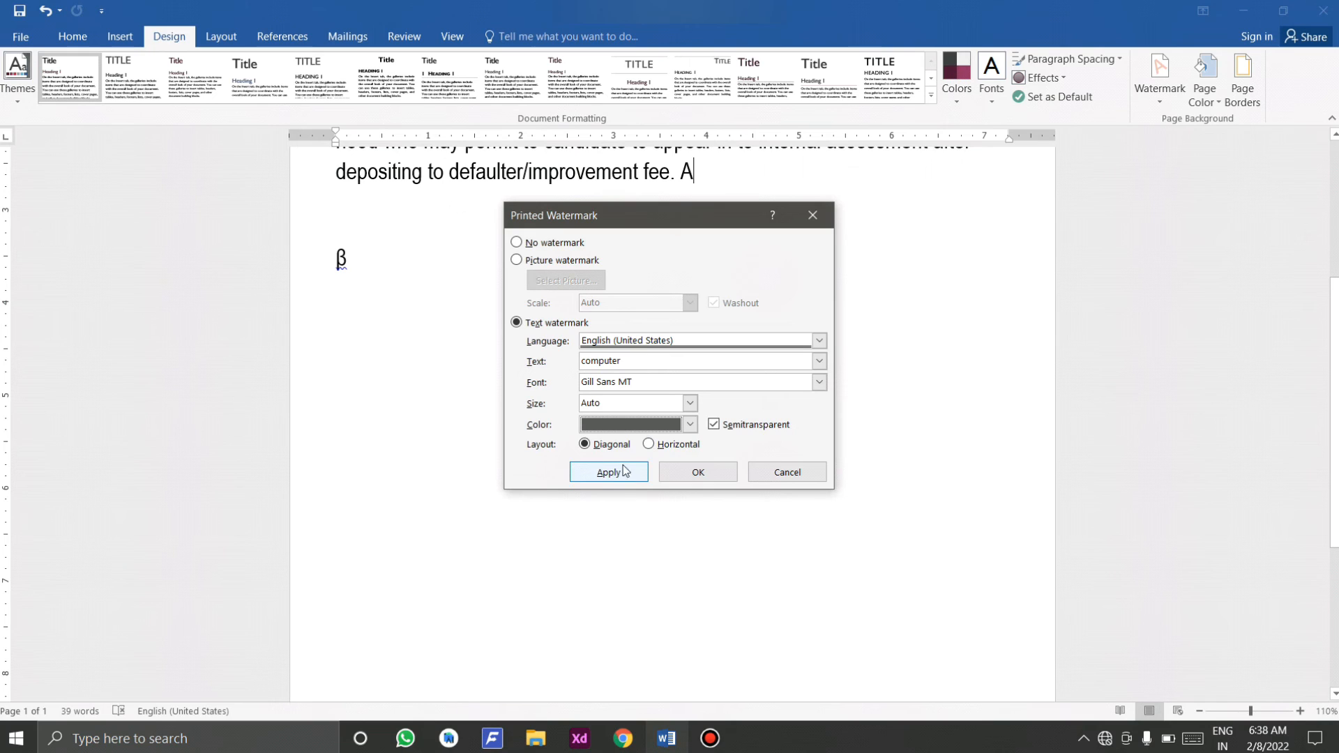
{"action": "left_click", "coordinate": [677, 474]}
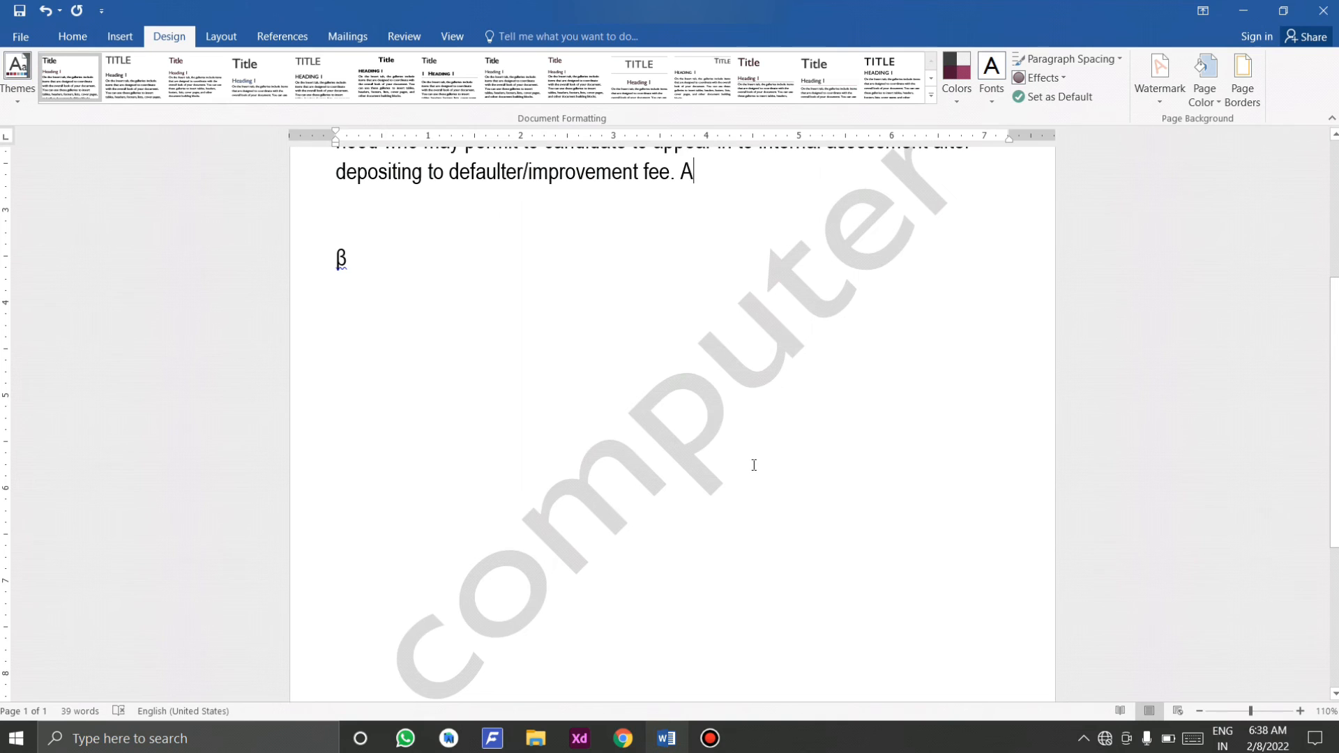
- Copy the paragraph text from "such candidates" to "A" and paste it seven times into the empty line below to fill the page
{"action": "scroll", "coordinate": [753, 463], "scroll_direction": "down", "scroll_amount": 4}
{"action": "scroll", "coordinate": [759, 468], "scroll_direction": "down", "scroll_amount": 1}
{"action": "scroll", "coordinate": [759, 466], "scroll_direction": "up", "scroll_amount": 2}
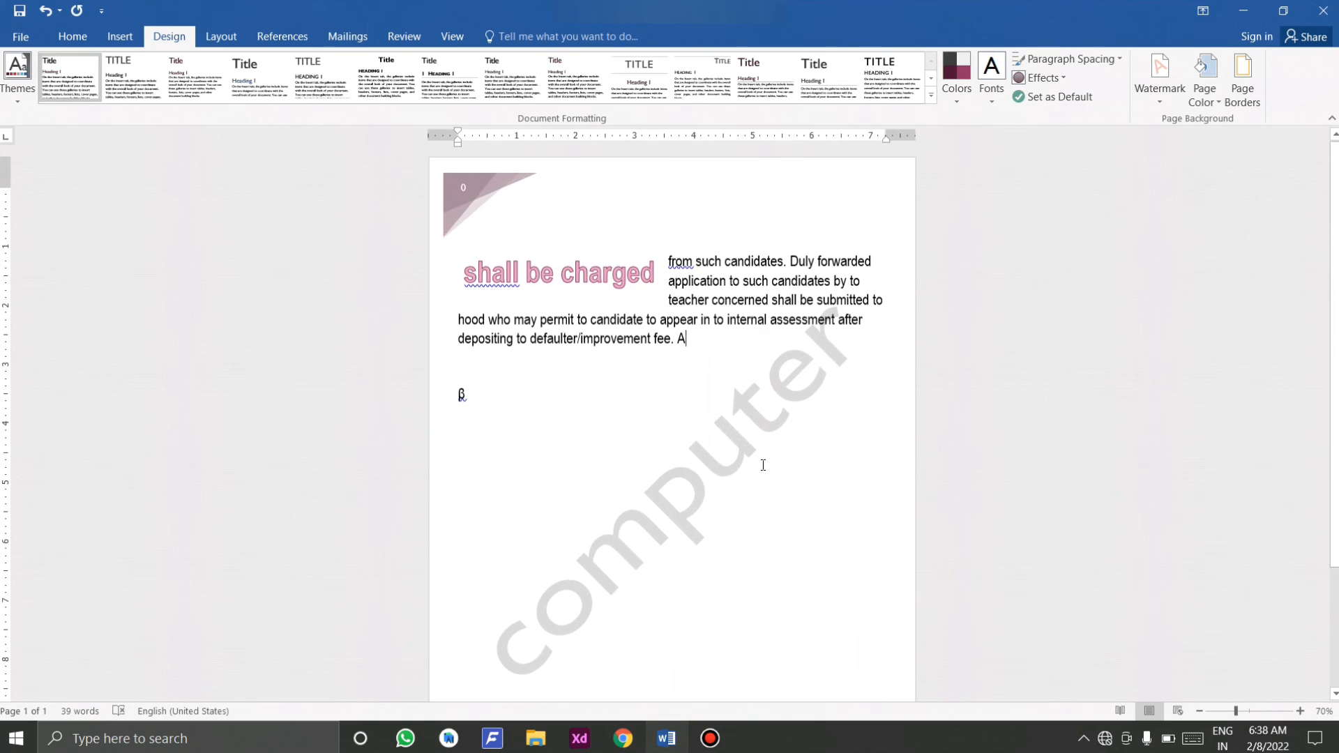
{"action": "scroll", "coordinate": [762, 462], "scroll_direction": "down", "scroll_amount": 1}
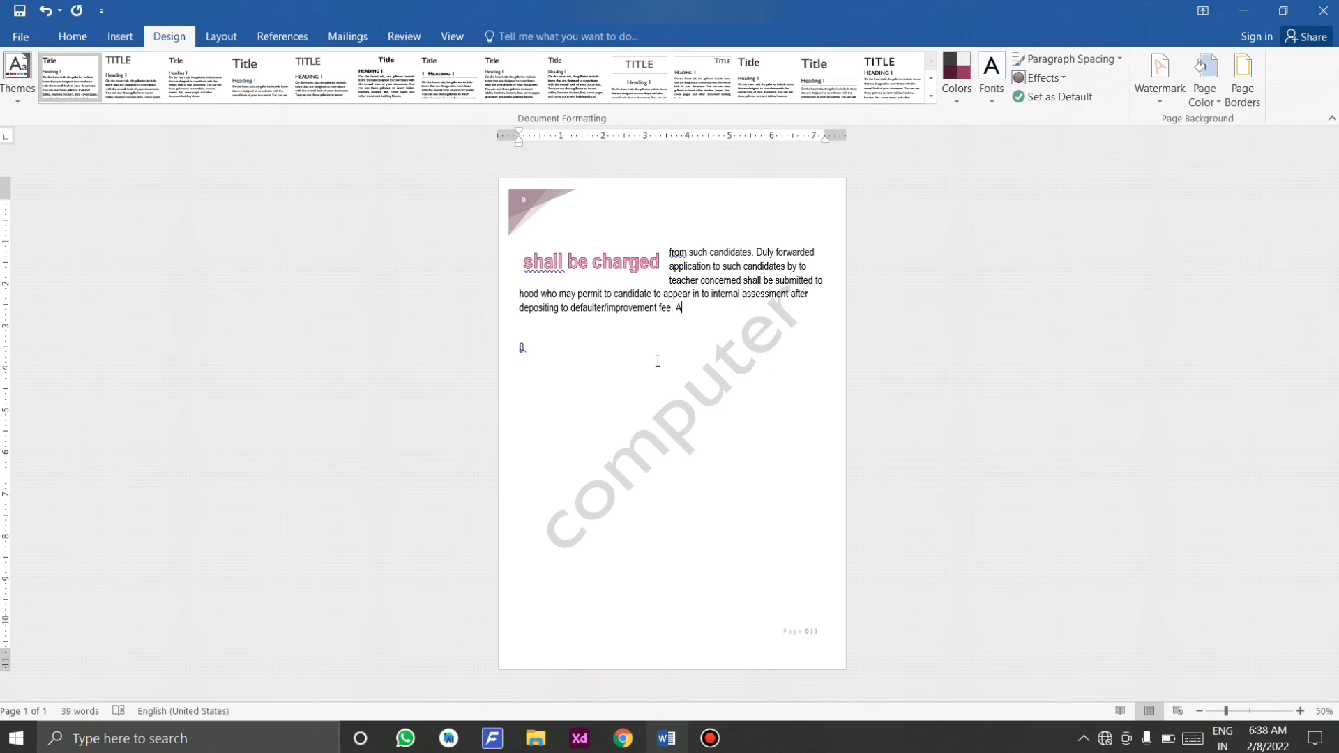
{"action": "left_click_drag", "start_coordinate": [697, 308], "coordinate": [689, 253]}
{"action": "key", "text": "ctrl+c"}
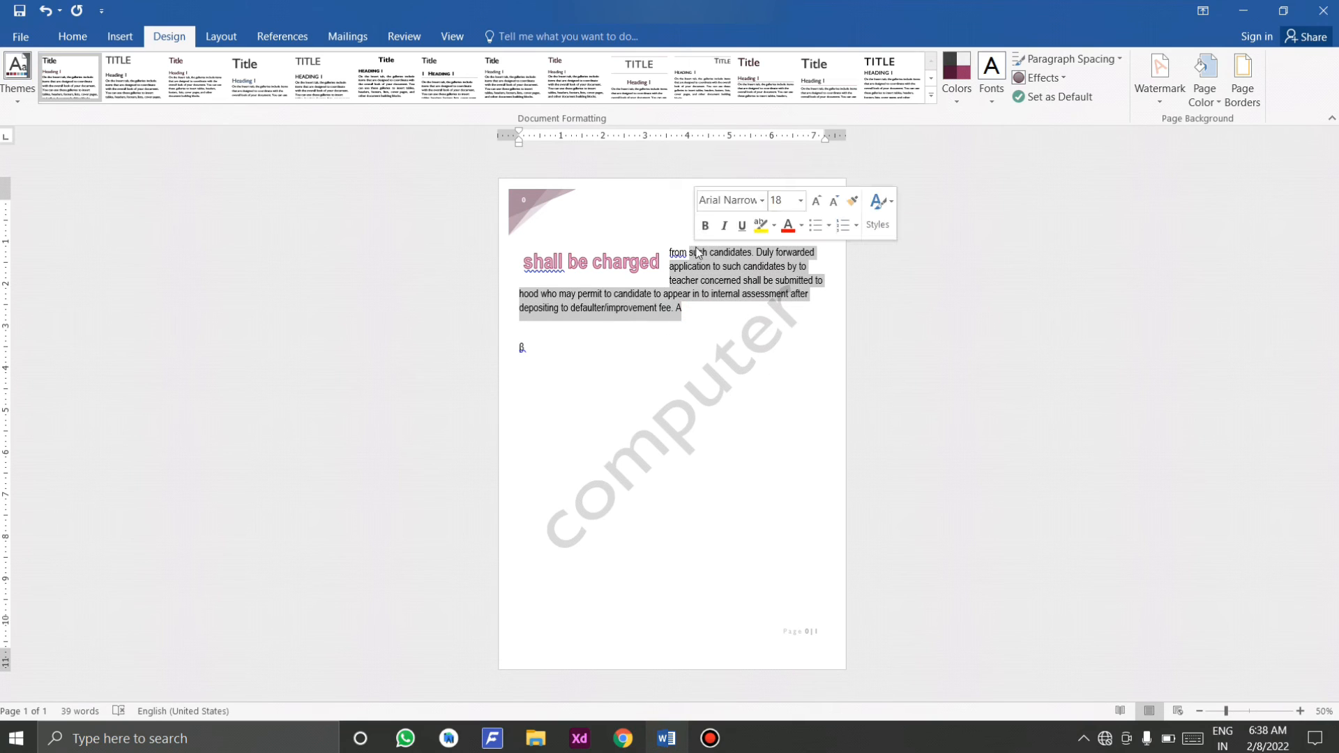
{"action": "left_click", "coordinate": [667, 337]}
{"action": "key", "text": "ctrl+v"}
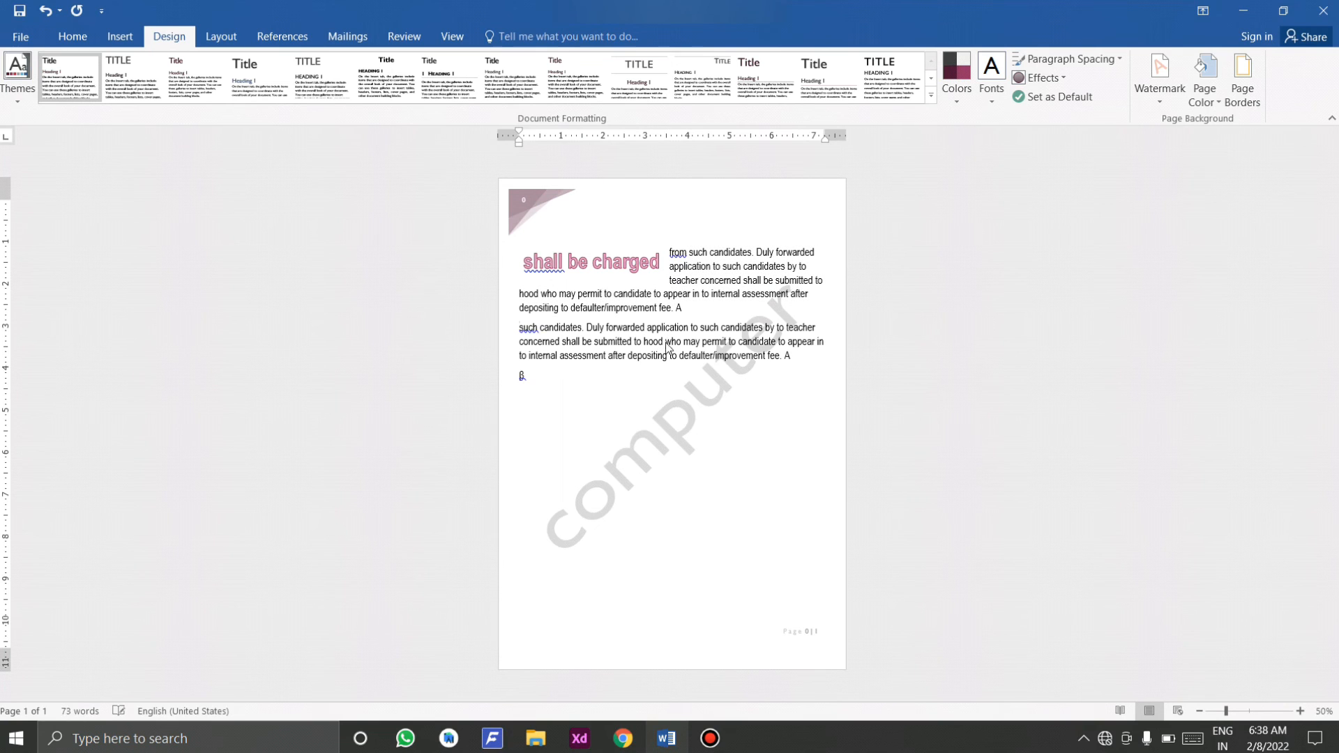
{"action": "key", "text": "ctrl+v"}
{"action": "key", "text": "ctrl+v"}
{"action": "key", "text": "ctrl+v"}
{"action": "key", "text": "ctrl+v"}
{"action": "key", "text": "ctrl+v"}
{"action": "key", "text": "ctrl+v"}
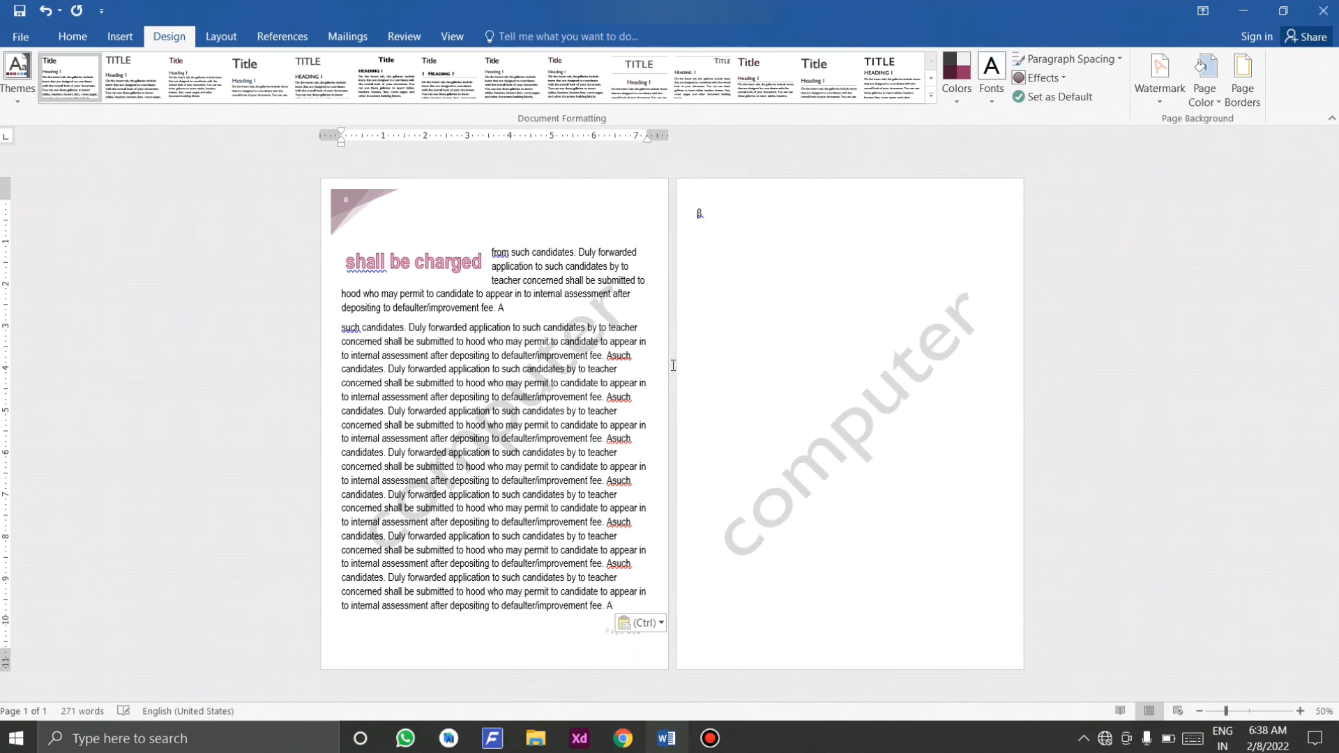
- Set the page color of the document to a medium gray theme color
{"action": "left_click", "coordinate": [763, 249]}
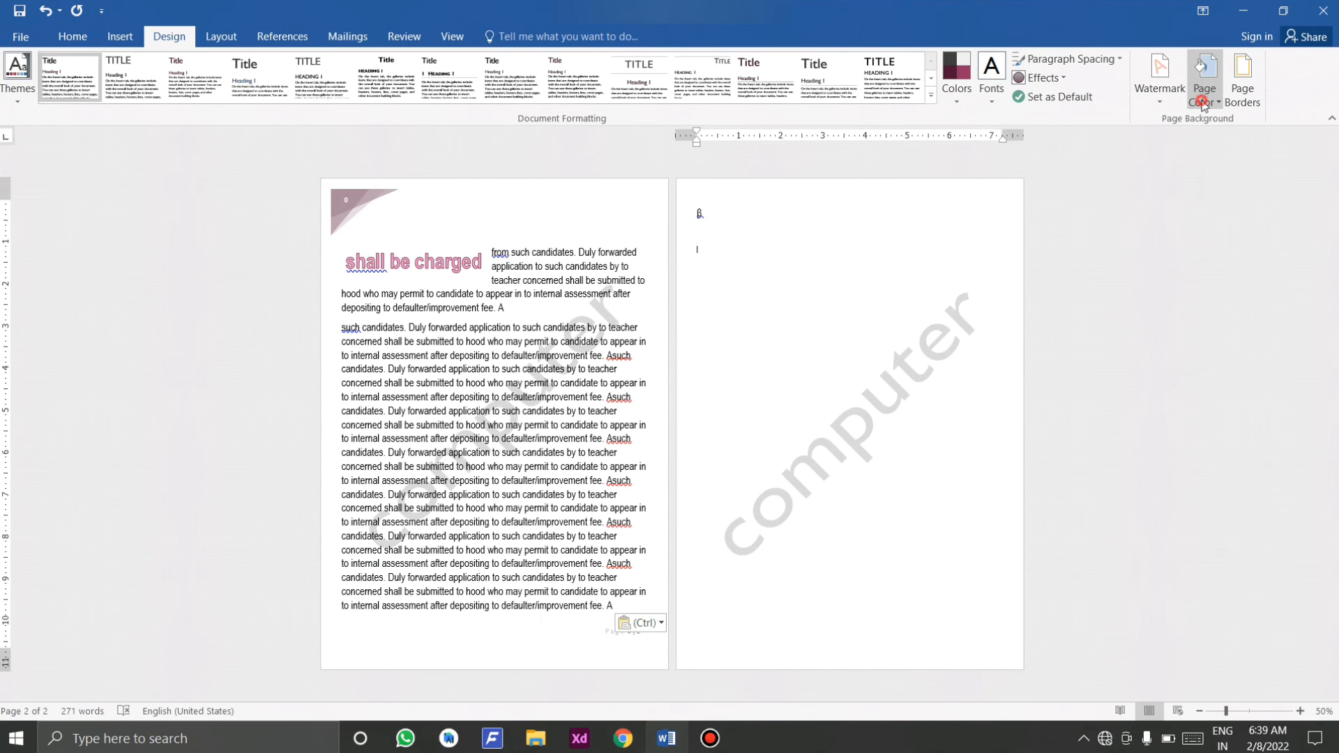
{"action": "left_click", "coordinate": [1205, 78]}
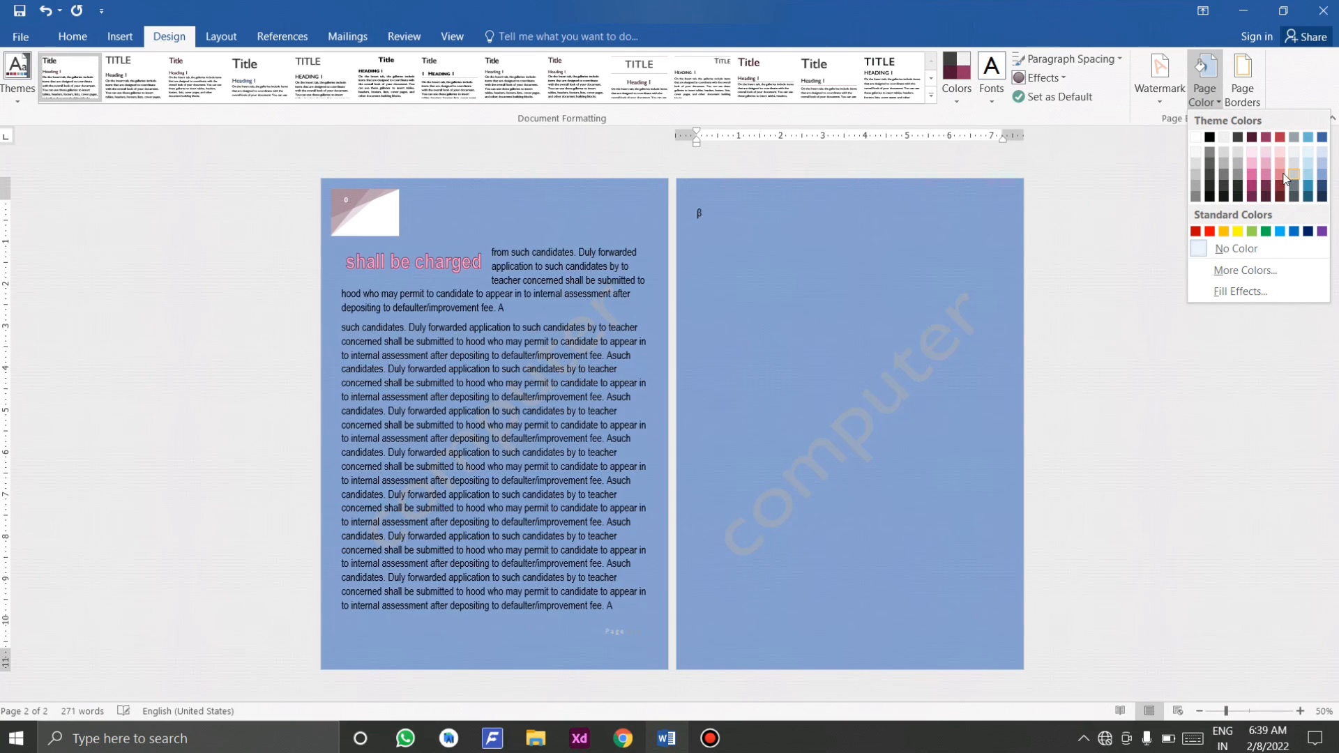
{"action": "left_click", "coordinate": [1284, 176]}
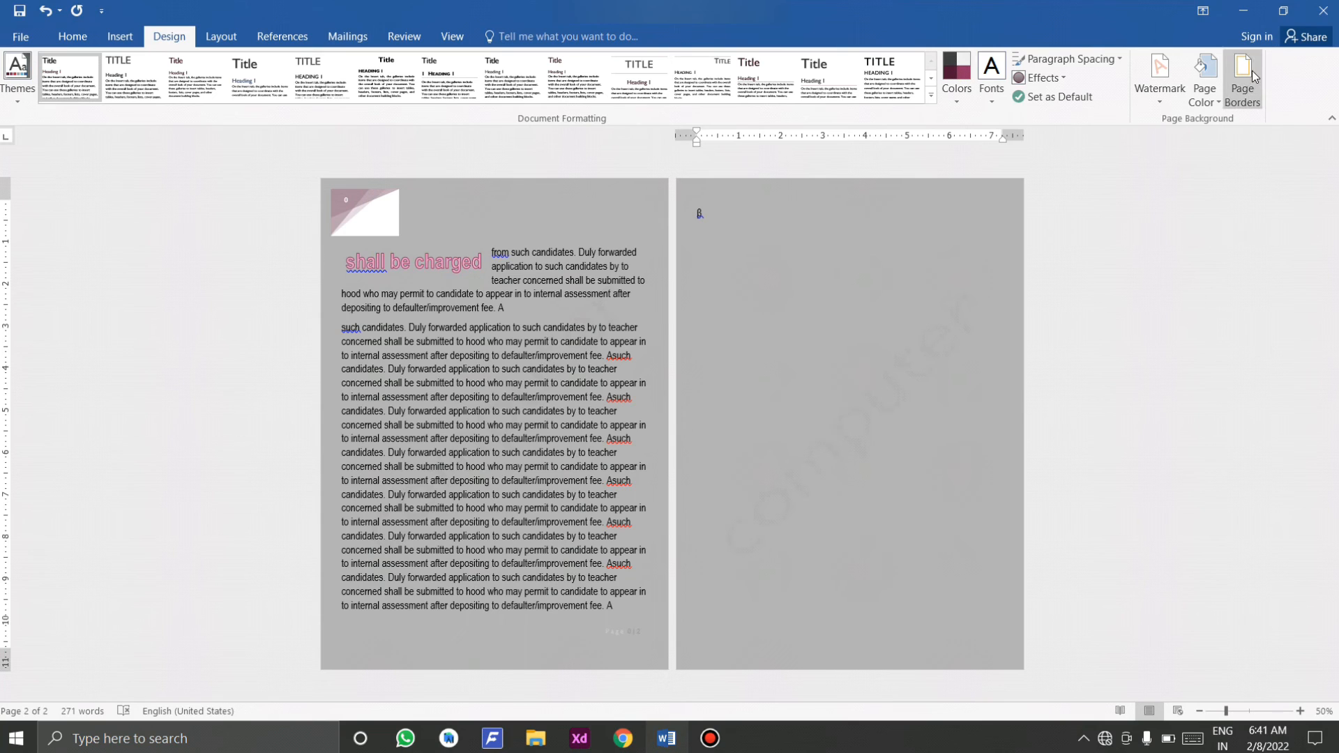
- Add a Box page border in a thick triple-line style, 3 pt wide, to the whole document
{"action": "left_click", "coordinate": [1245, 77]}
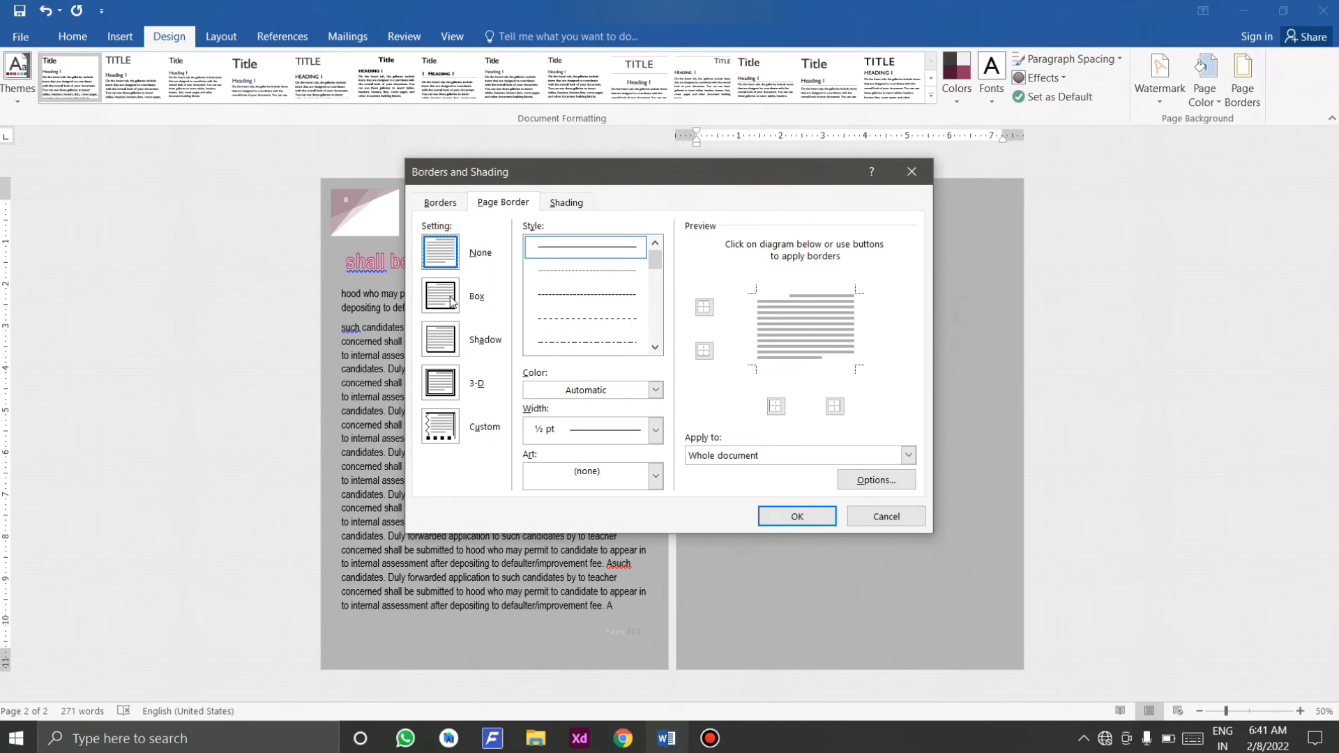
{"action": "left_click", "coordinate": [452, 301]}
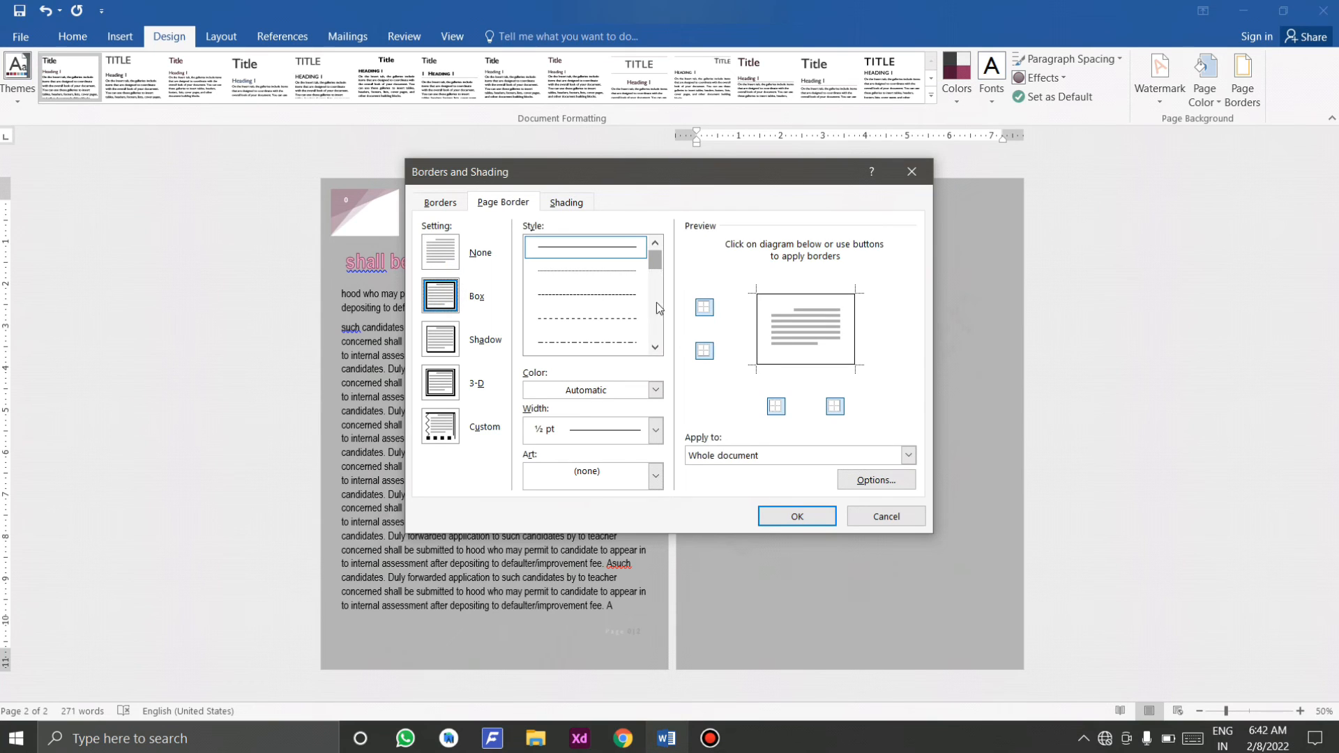
{"action": "left_click", "coordinate": [654, 346]}
{"action": "left_click", "coordinate": [654, 347]}
{"action": "left_click", "coordinate": [654, 347]}
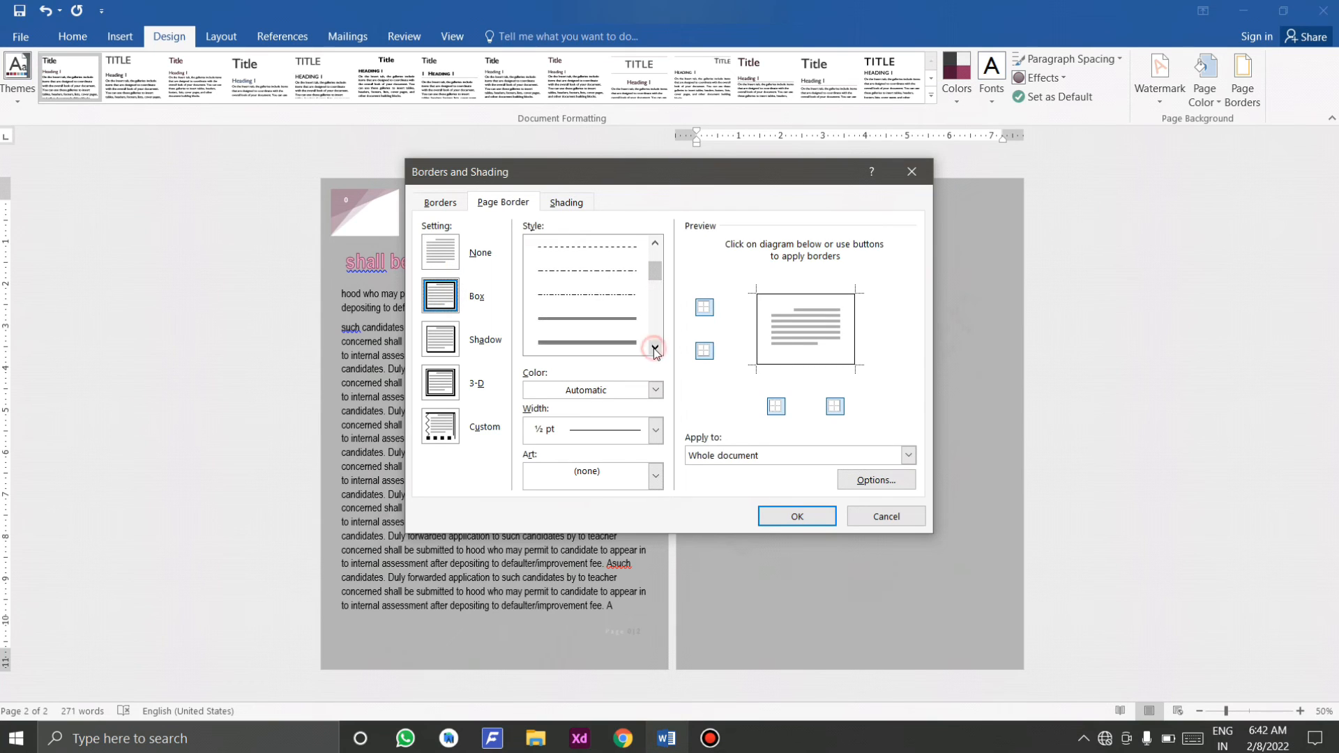
{"action": "left_click", "coordinate": [654, 347]}
{"action": "left_click", "coordinate": [654, 347]}
{"action": "left_click", "coordinate": [654, 347]}
{"action": "left_click", "coordinate": [654, 346]}
{"action": "left_click", "coordinate": [654, 347]}
{"action": "left_click", "coordinate": [654, 347]}
{"action": "left_click", "coordinate": [654, 347]}
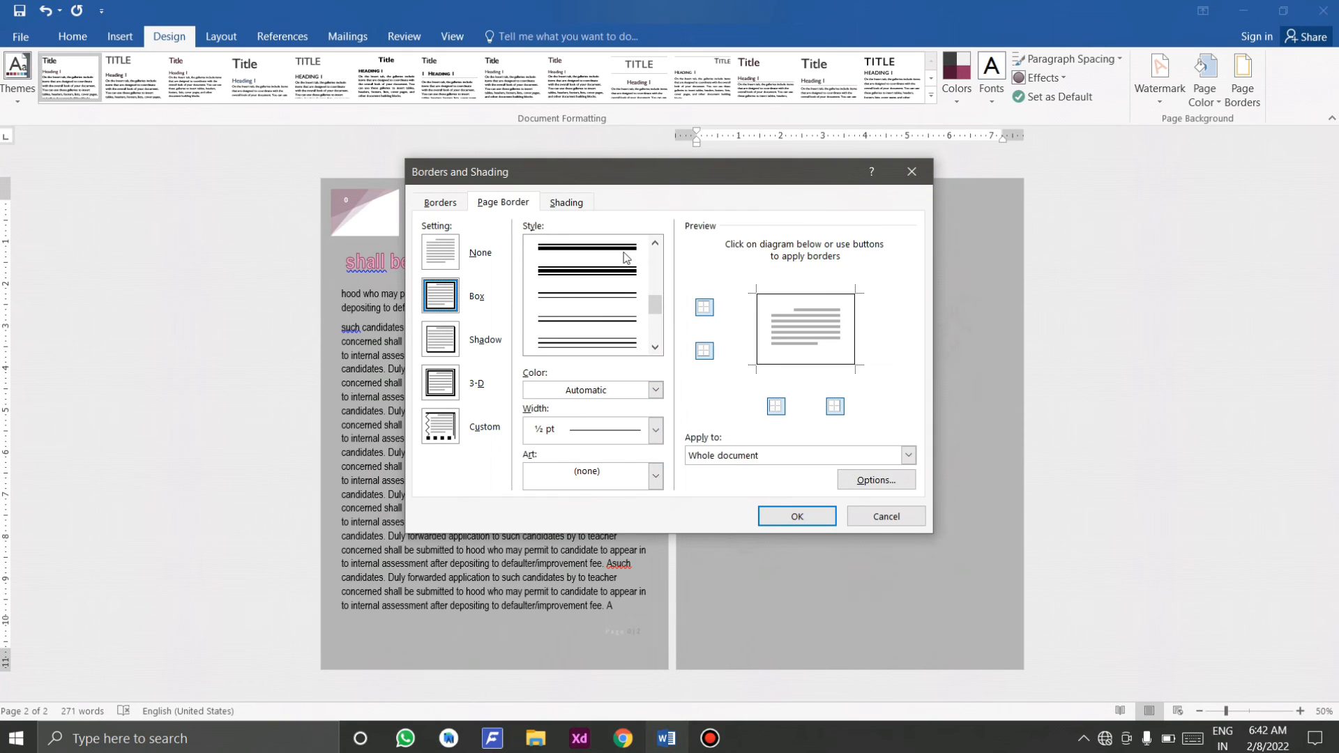
{"action": "scroll", "coordinate": [627, 279], "scroll_direction": "down", "scroll_amount": 3}
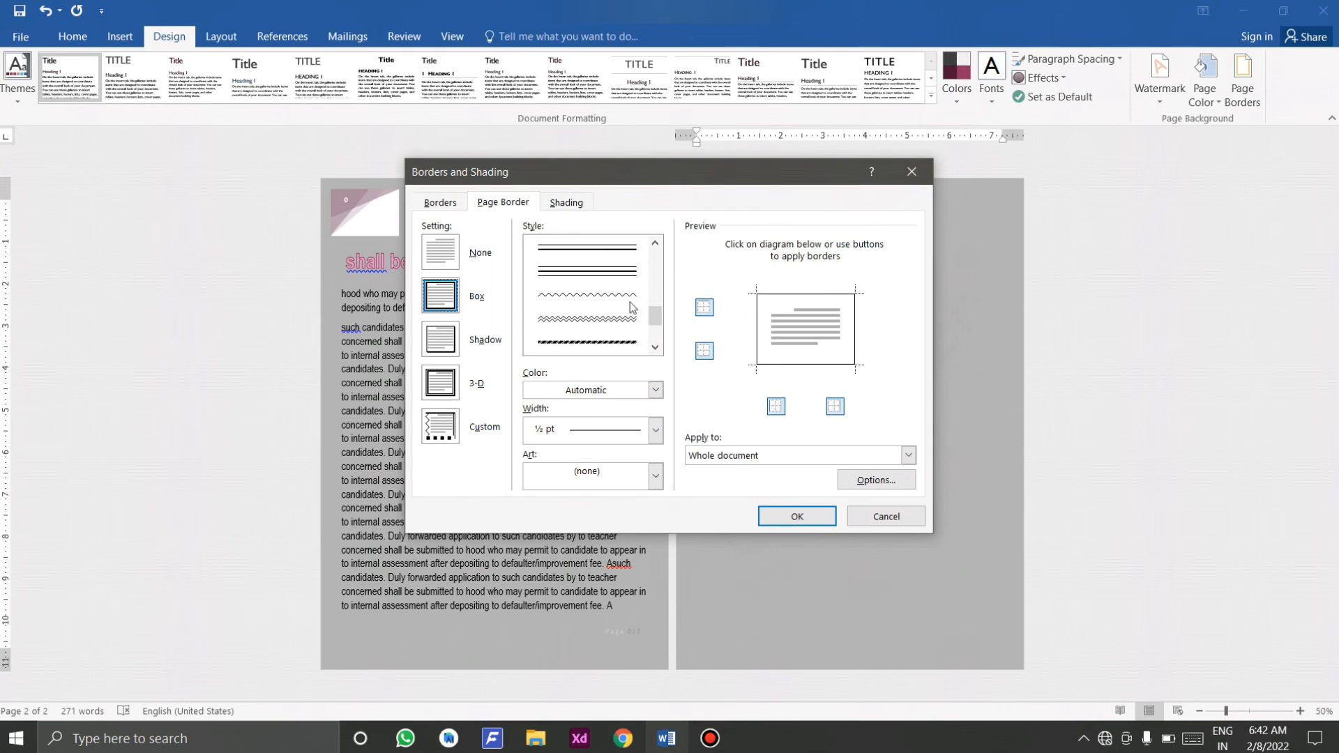
{"action": "scroll", "coordinate": [630, 307], "scroll_direction": "up", "scroll_amount": 3}
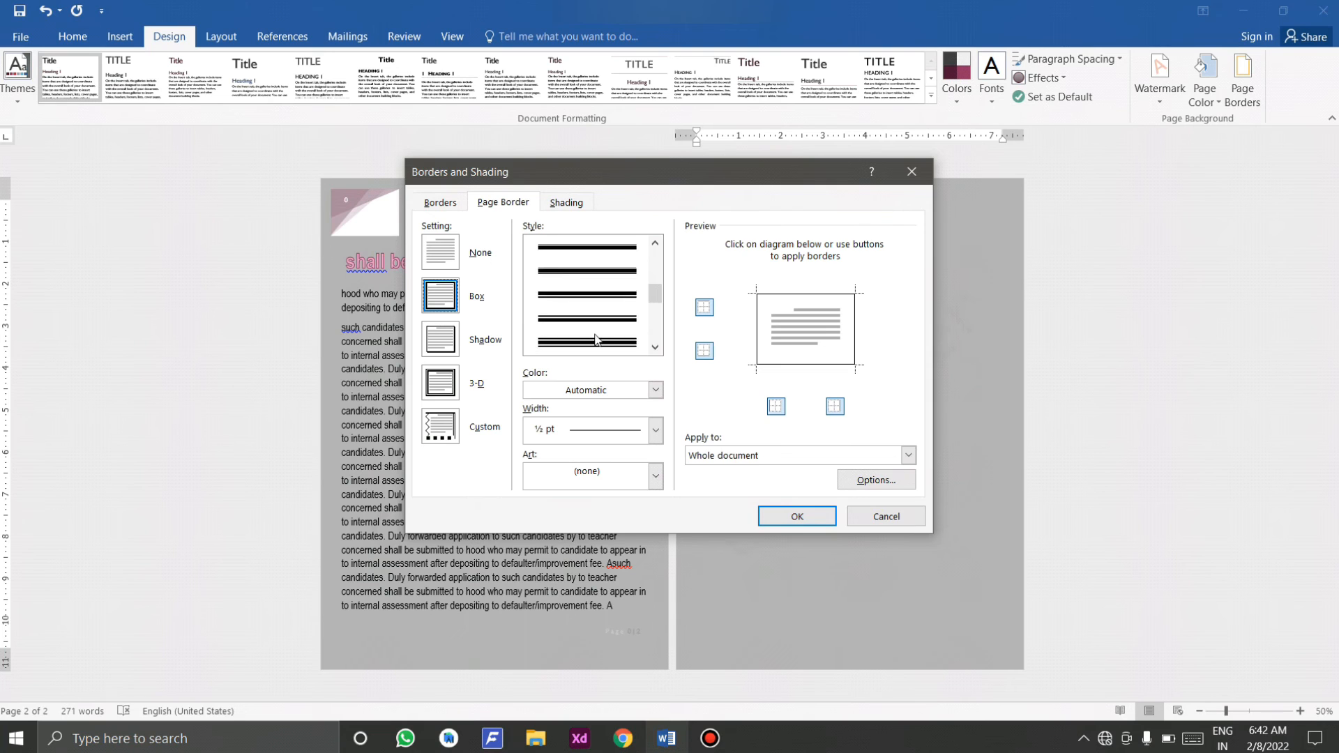
{"action": "left_click", "coordinate": [598, 340]}
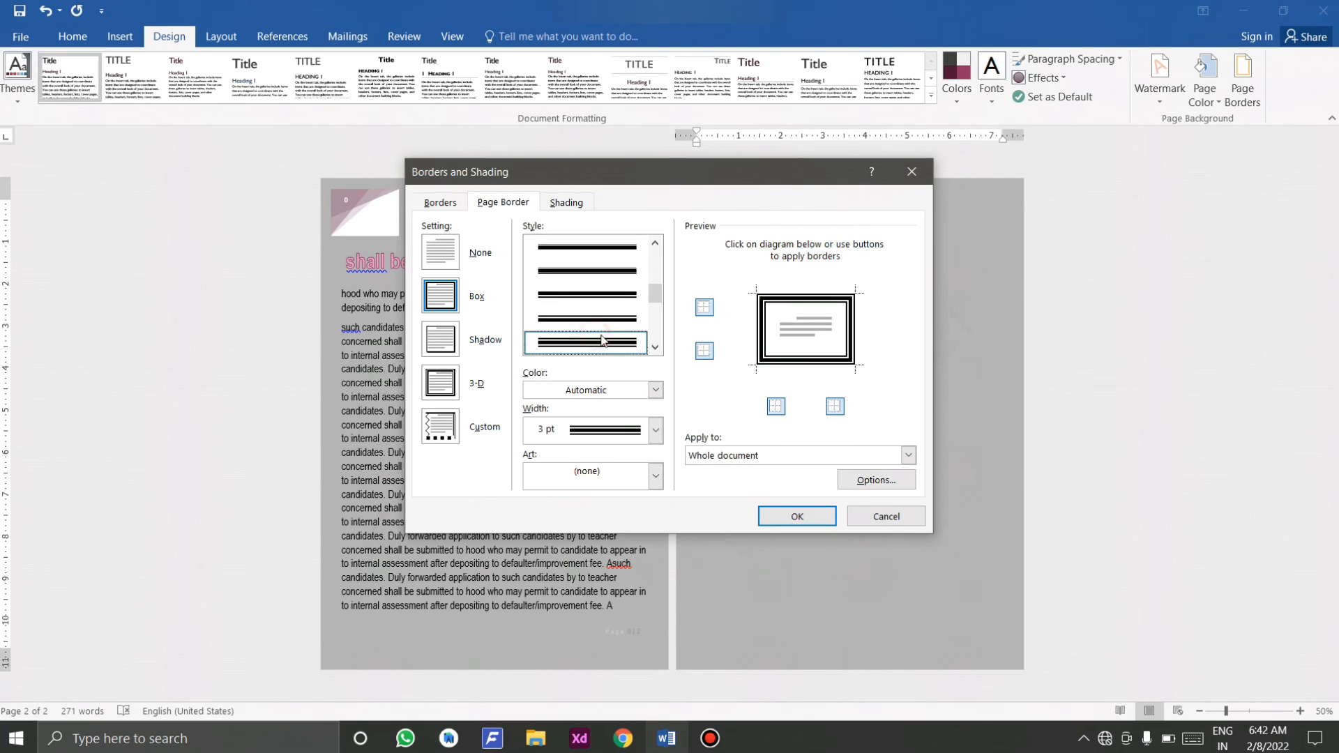
{"action": "left_click", "coordinate": [781, 517]}
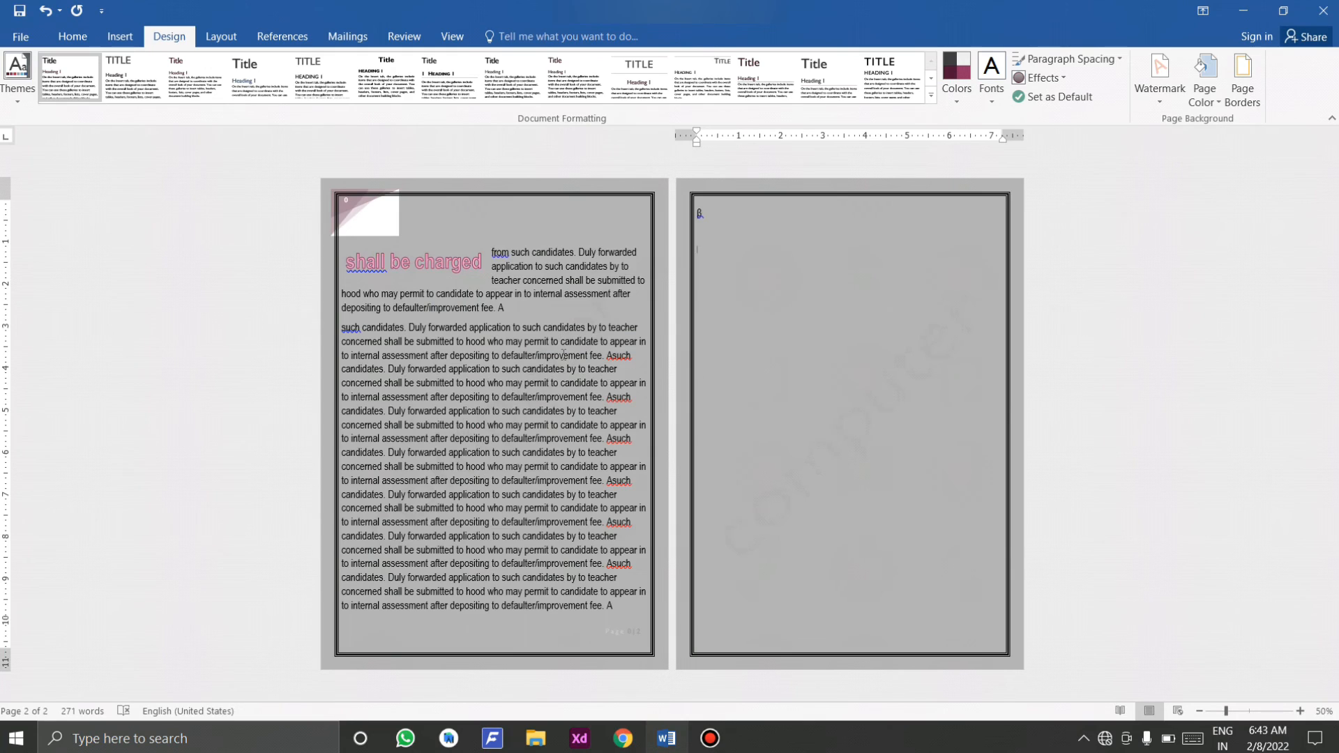
{"action": "scroll", "coordinate": [563, 355], "scroll_direction": "up", "scroll_amount": 4, "text": "ctrl"}
{"action": "scroll", "coordinate": [579, 449], "scroll_direction": "down", "scroll_amount": 5}
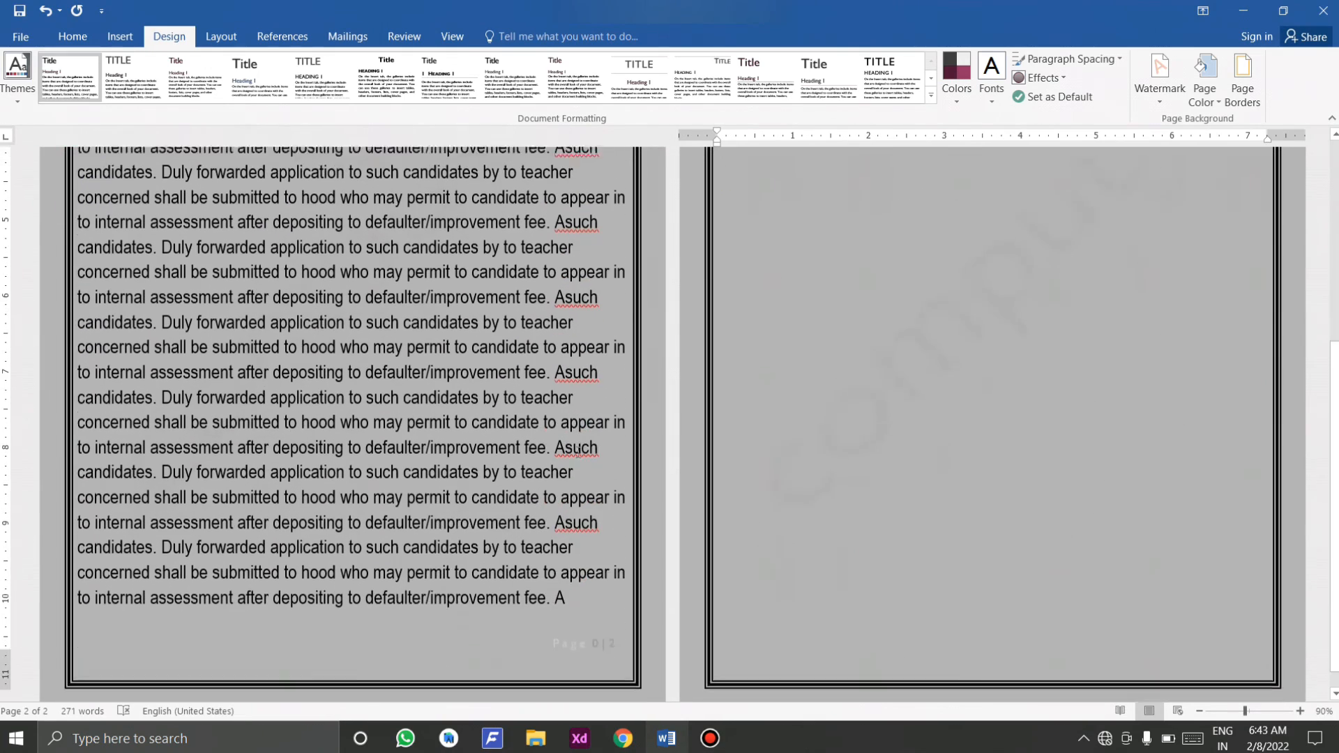
{"action": "scroll", "coordinate": [578, 450], "scroll_direction": "up", "scroll_amount": 4}
{"action": "scroll", "coordinate": [573, 394], "scroll_direction": "down", "scroll_amount": 4}
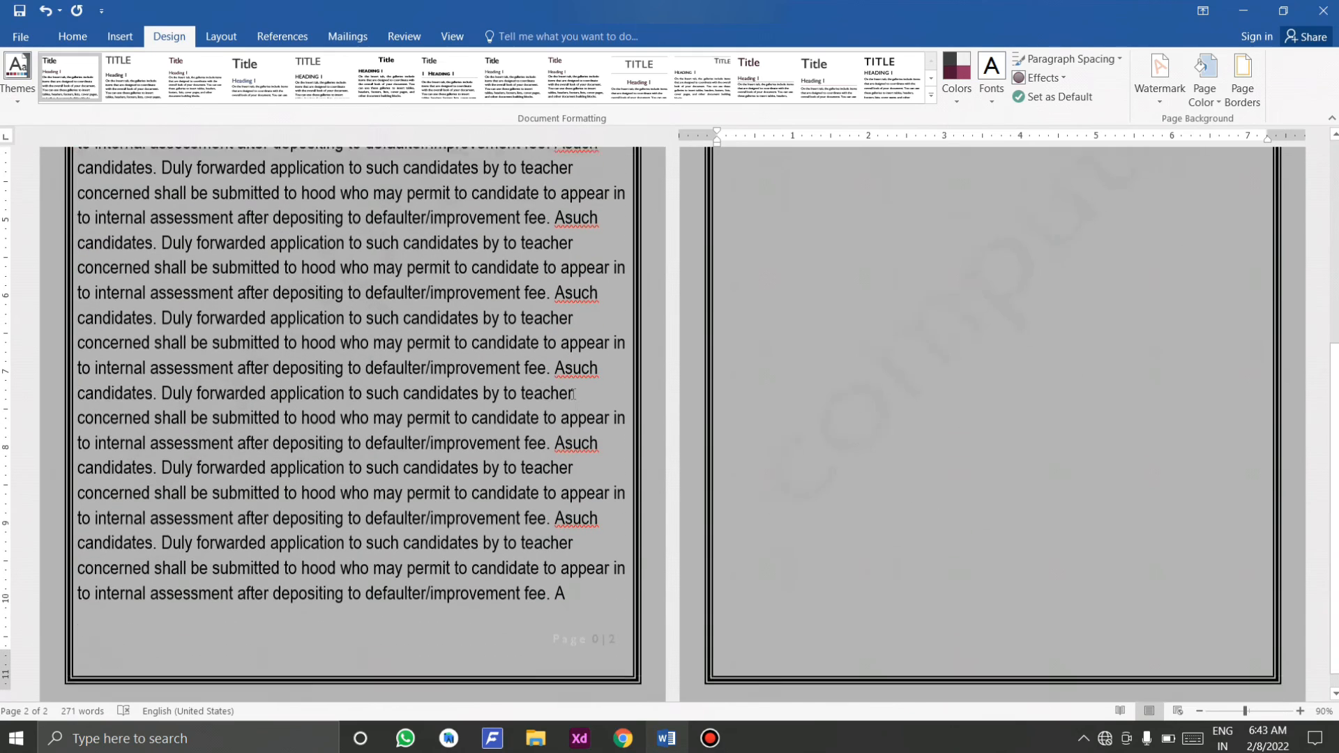
{"action": "scroll", "coordinate": [573, 394], "scroll_direction": "down", "scroll_amount": 1}
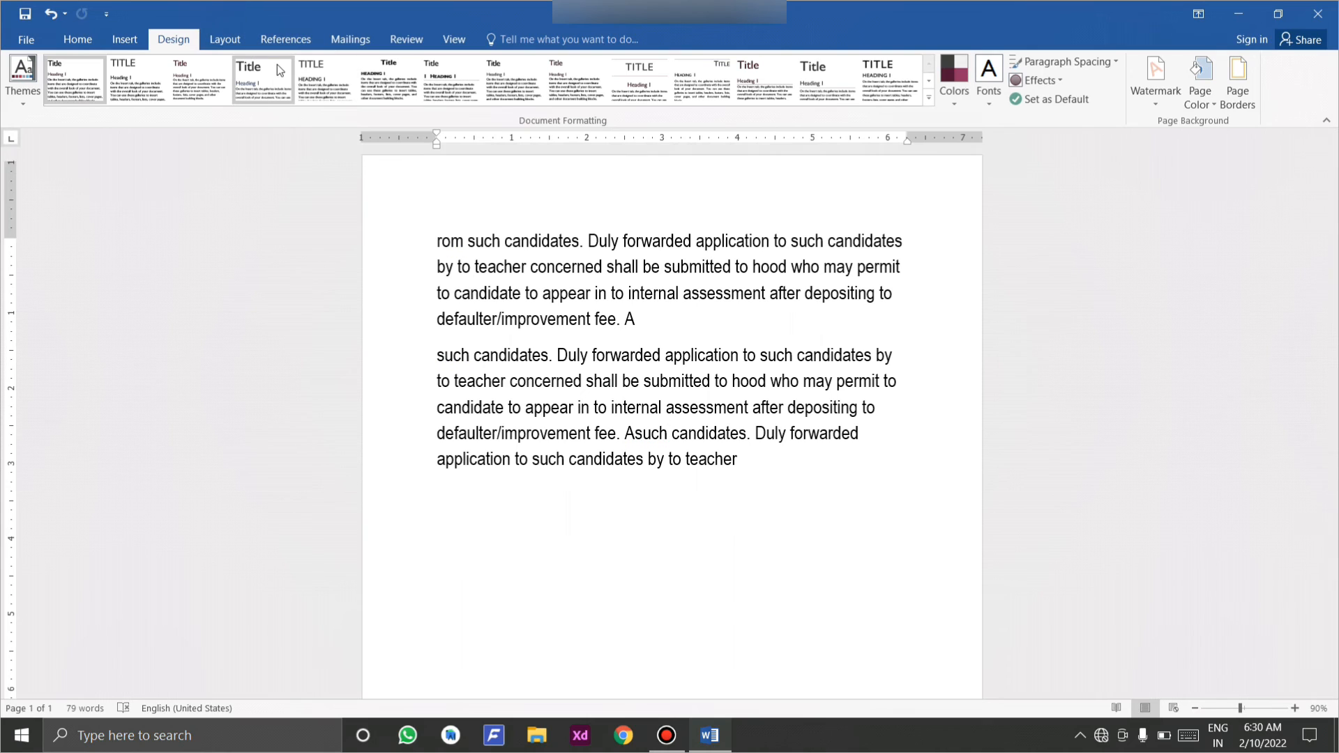
- Apply the Narrow margin preset to the document and switch it over to the Moderate preset
{"action": "left_click", "coordinate": [211, 44]}
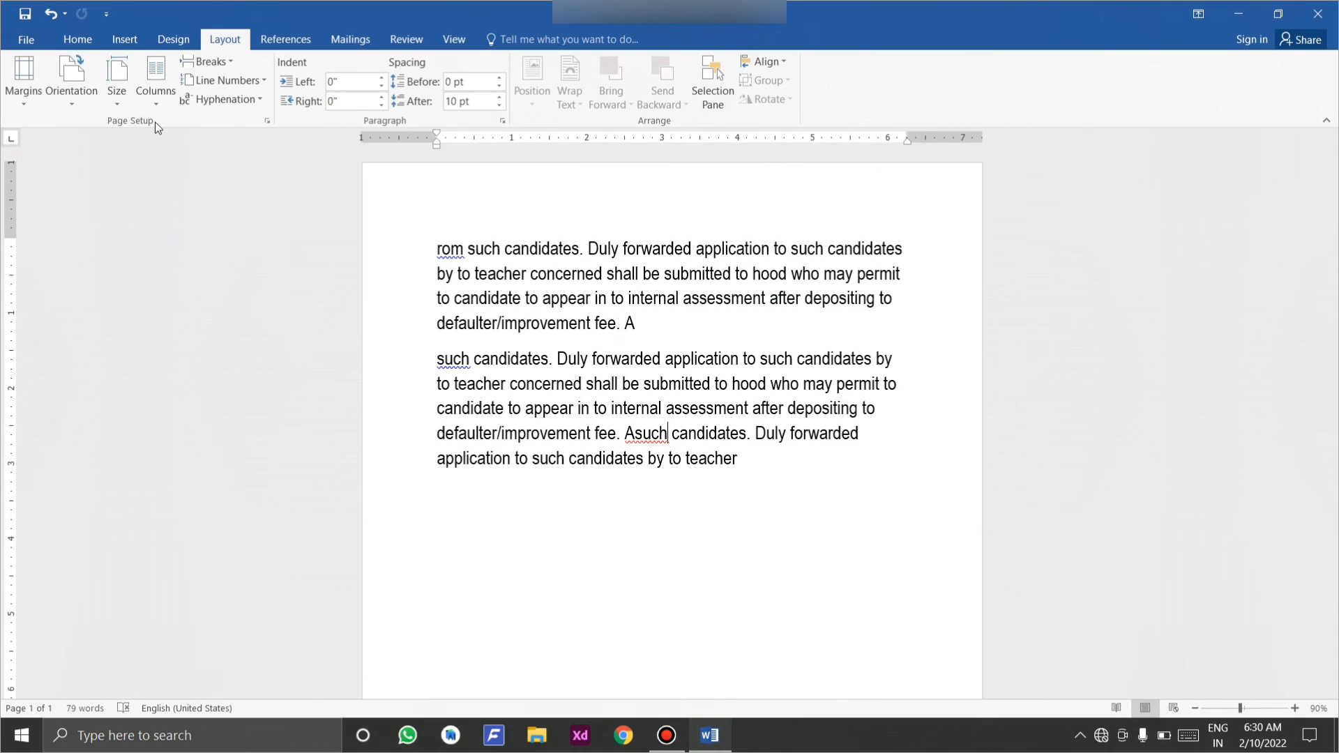
{"action": "left_click", "coordinate": [28, 105]}
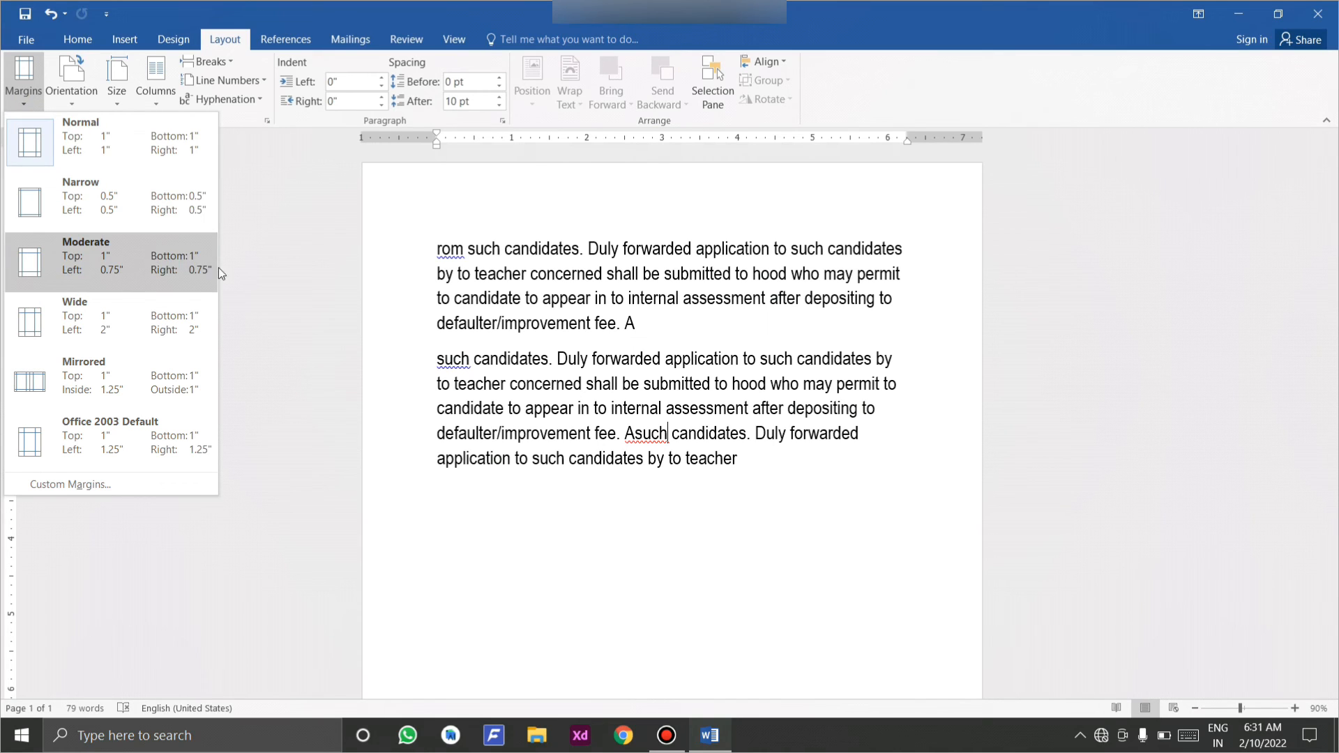
{"action": "left_click", "coordinate": [377, 337]}
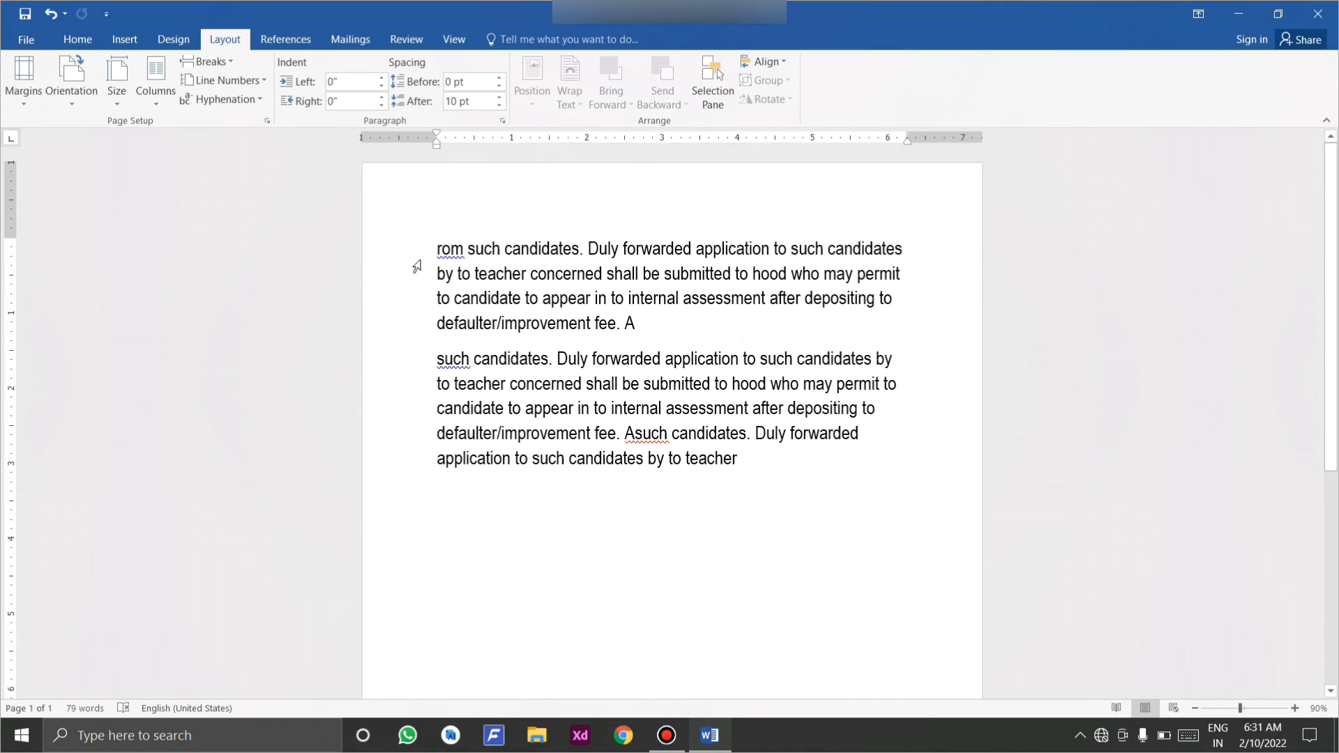
{"action": "left_click", "coordinate": [23, 78]}
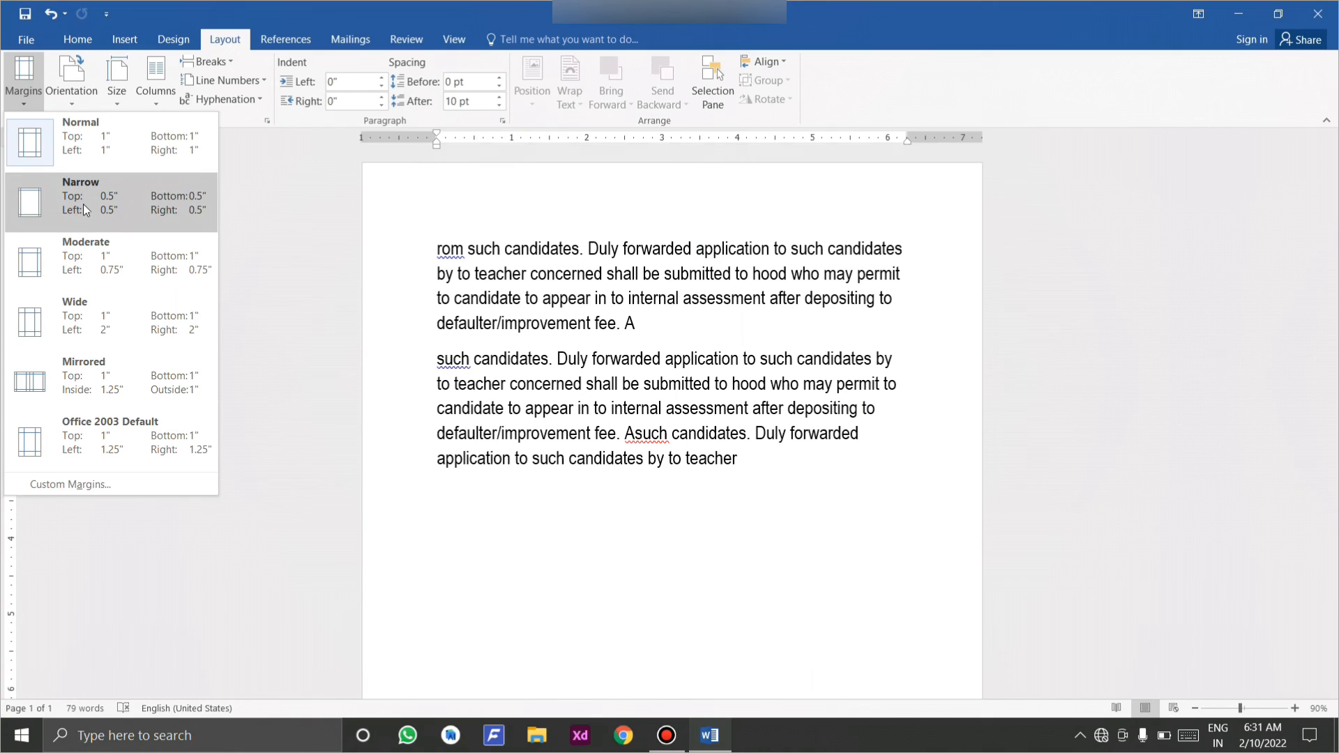
{"action": "left_click", "coordinate": [83, 206]}
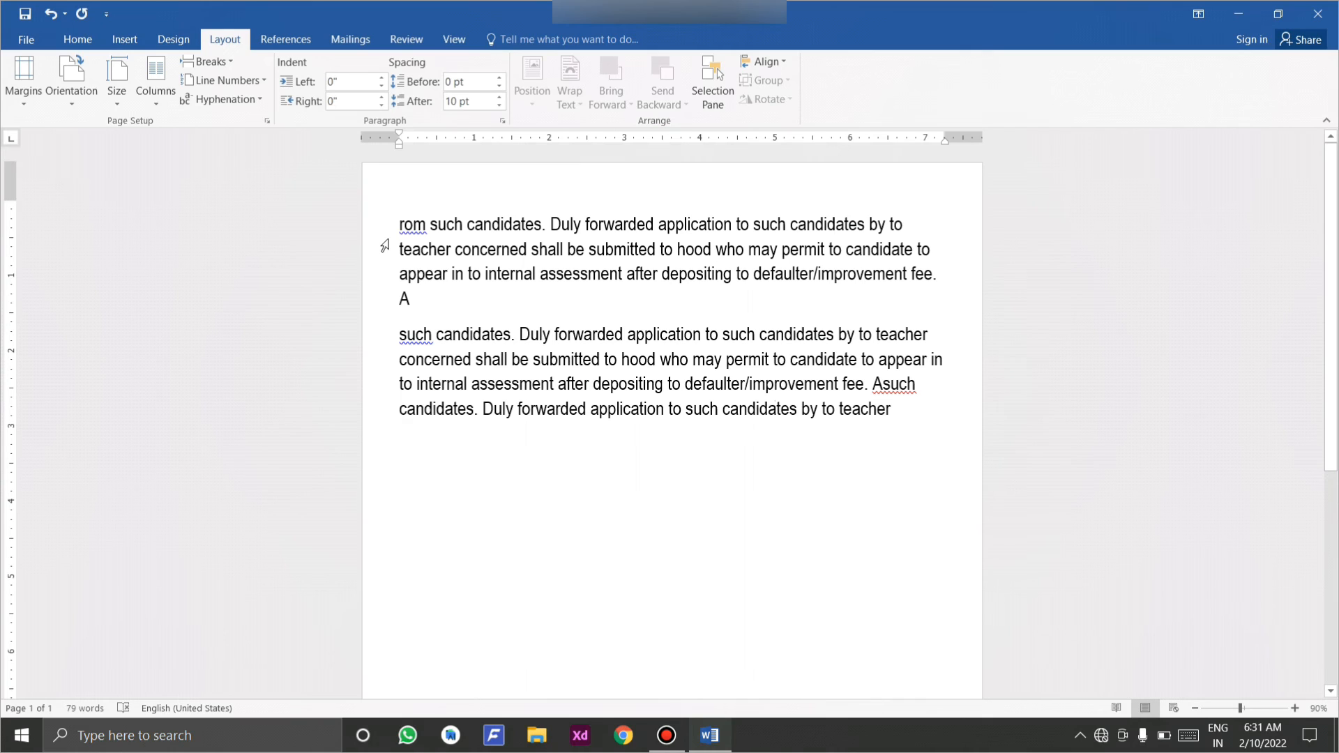
{"action": "left_click", "coordinate": [29, 94]}
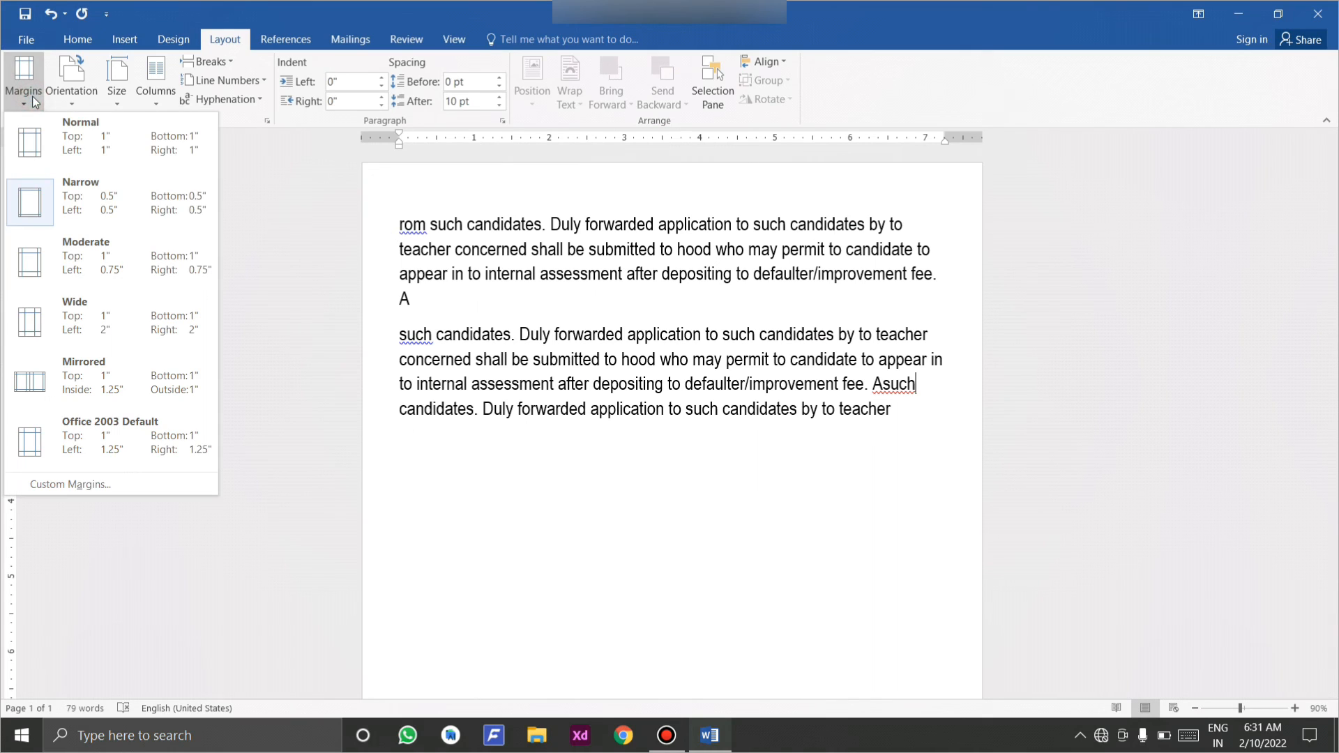
{"action": "left_click", "coordinate": [93, 262]}
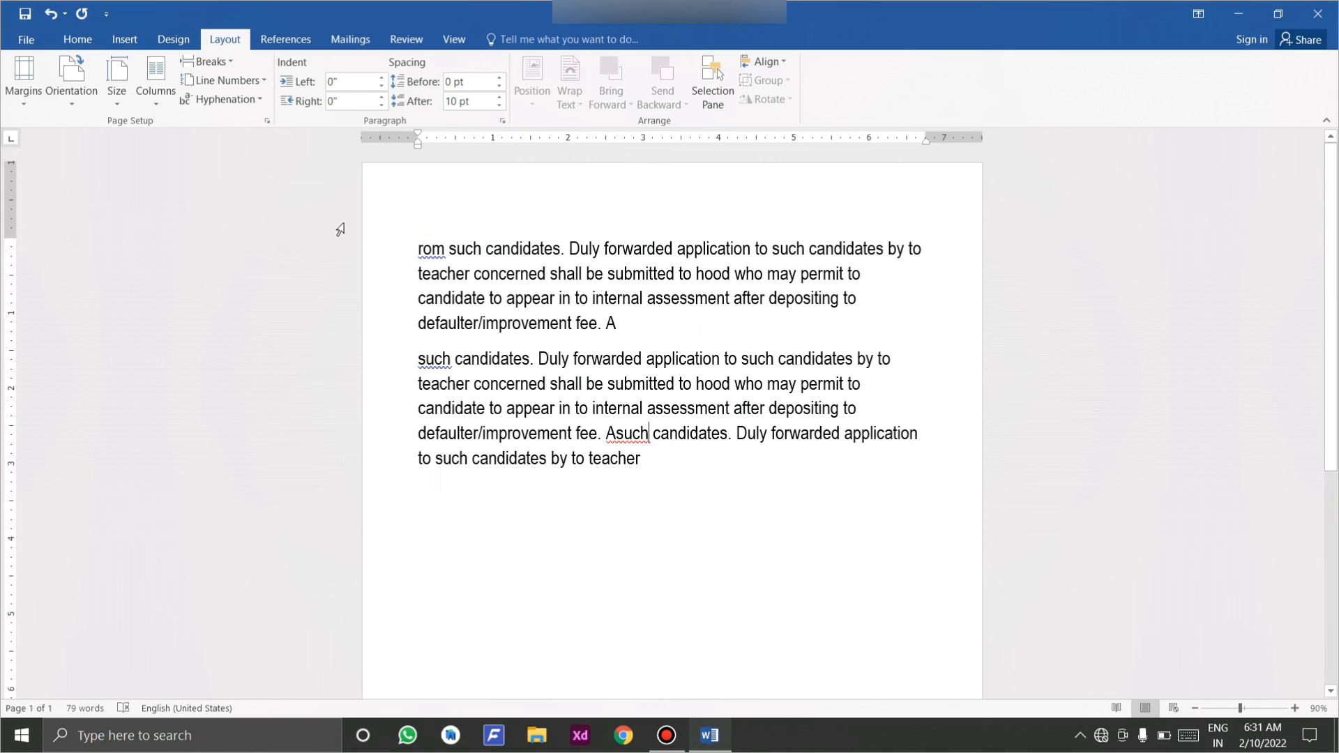
- Set custom page margins of 2" top, 5" bottom, 3" left and 3" right for the whole document and check the pages
{"action": "left_click", "coordinate": [23, 94]}
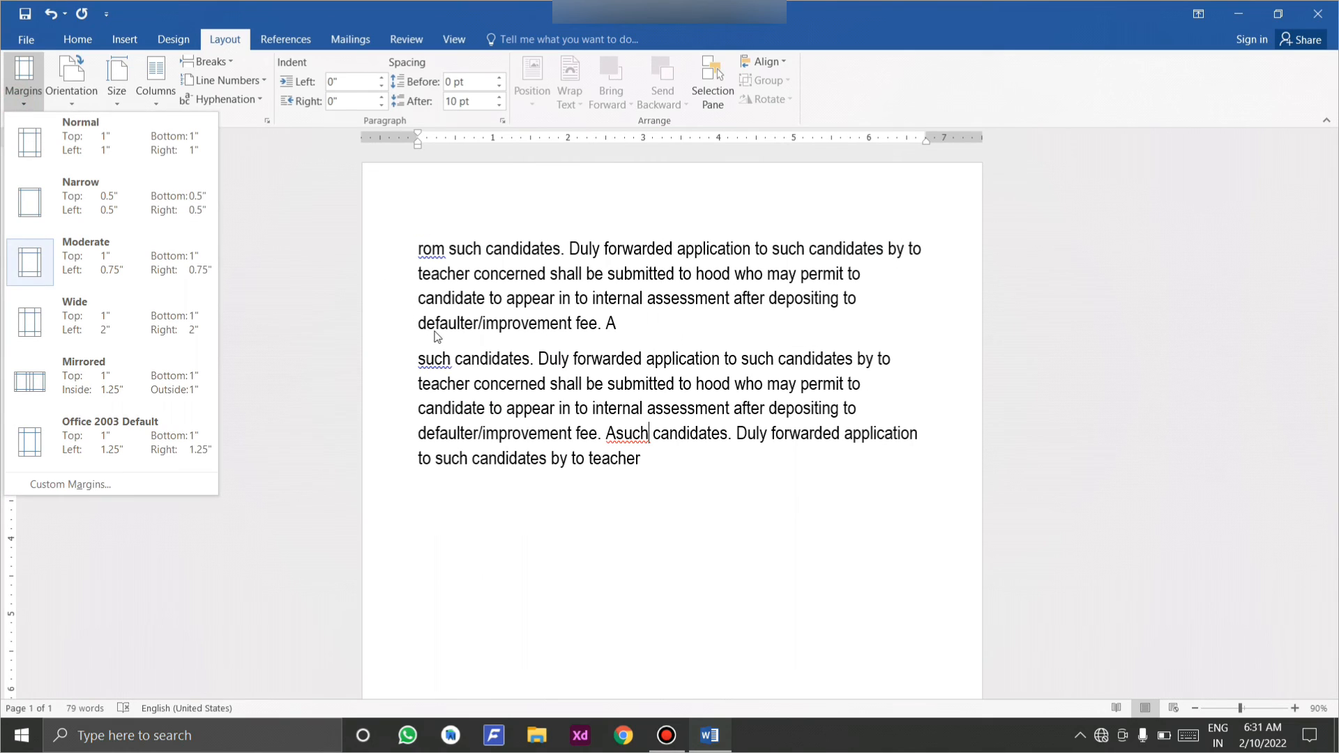
{"action": "left_click", "coordinate": [117, 481]}
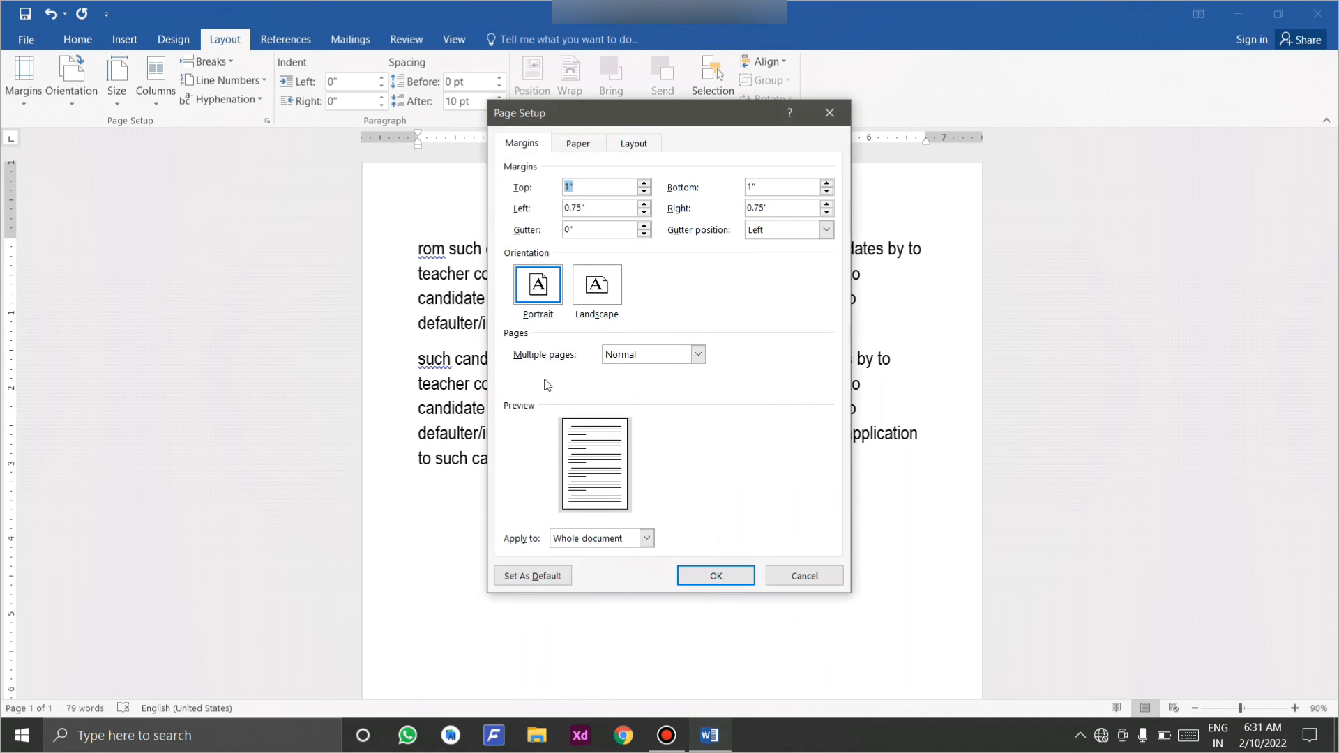
{"action": "left_click", "coordinate": [580, 184]}
{"action": "left_click", "coordinate": [796, 187]}
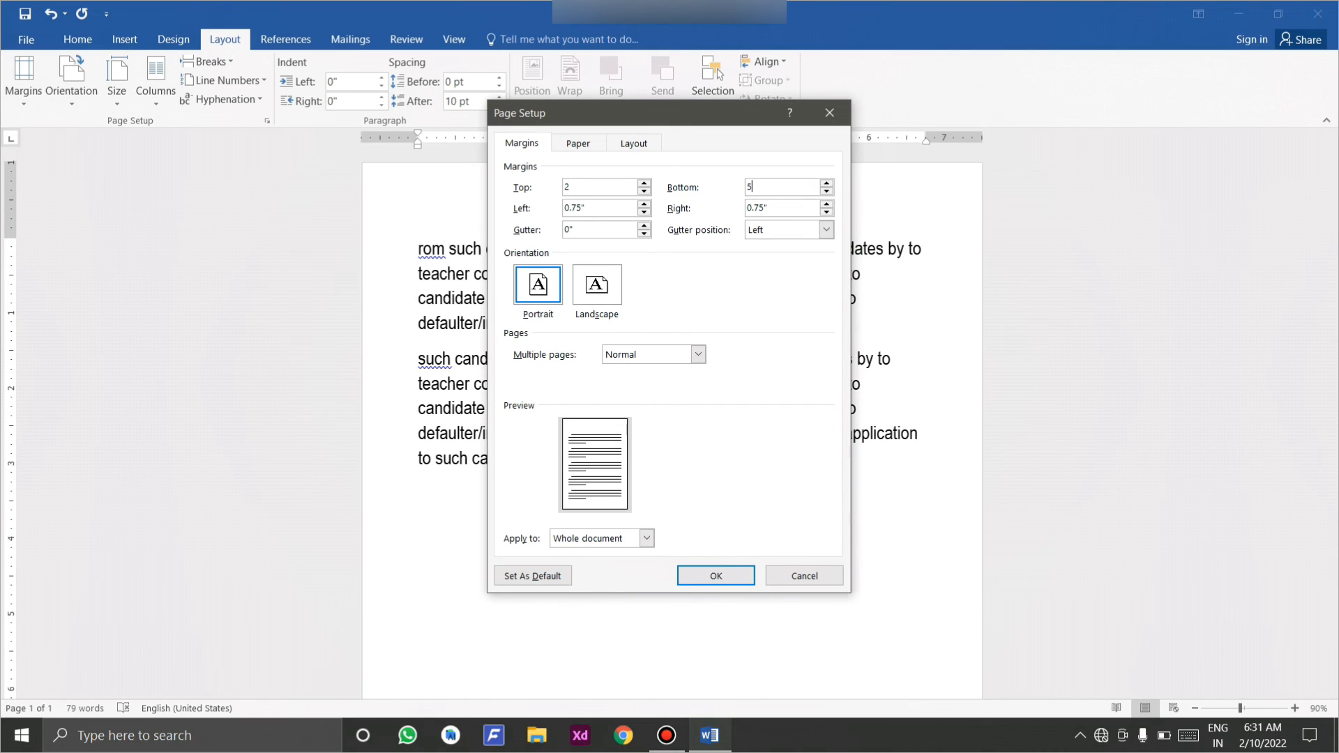
{"action": "left_click", "coordinate": [601, 209]}
{"action": "key", "text": "BackSpace"}
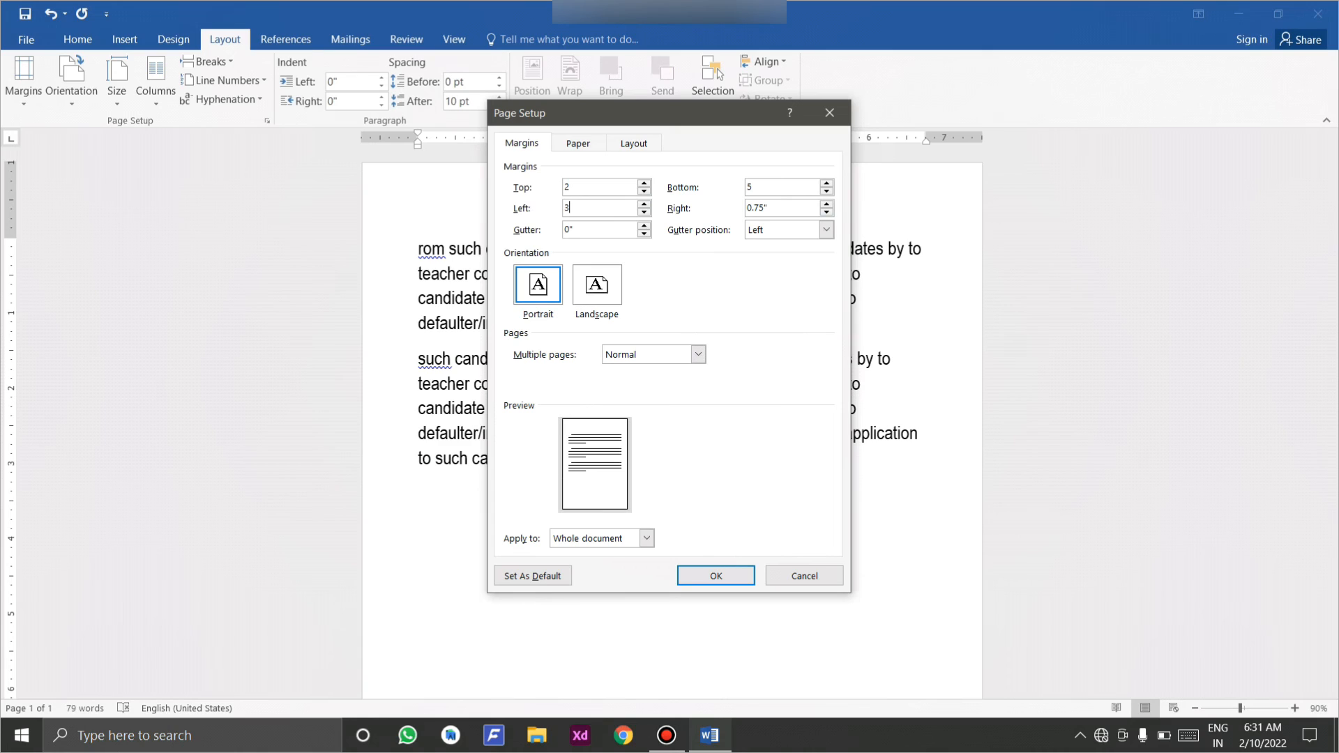
{"action": "left_click", "coordinate": [807, 207]}
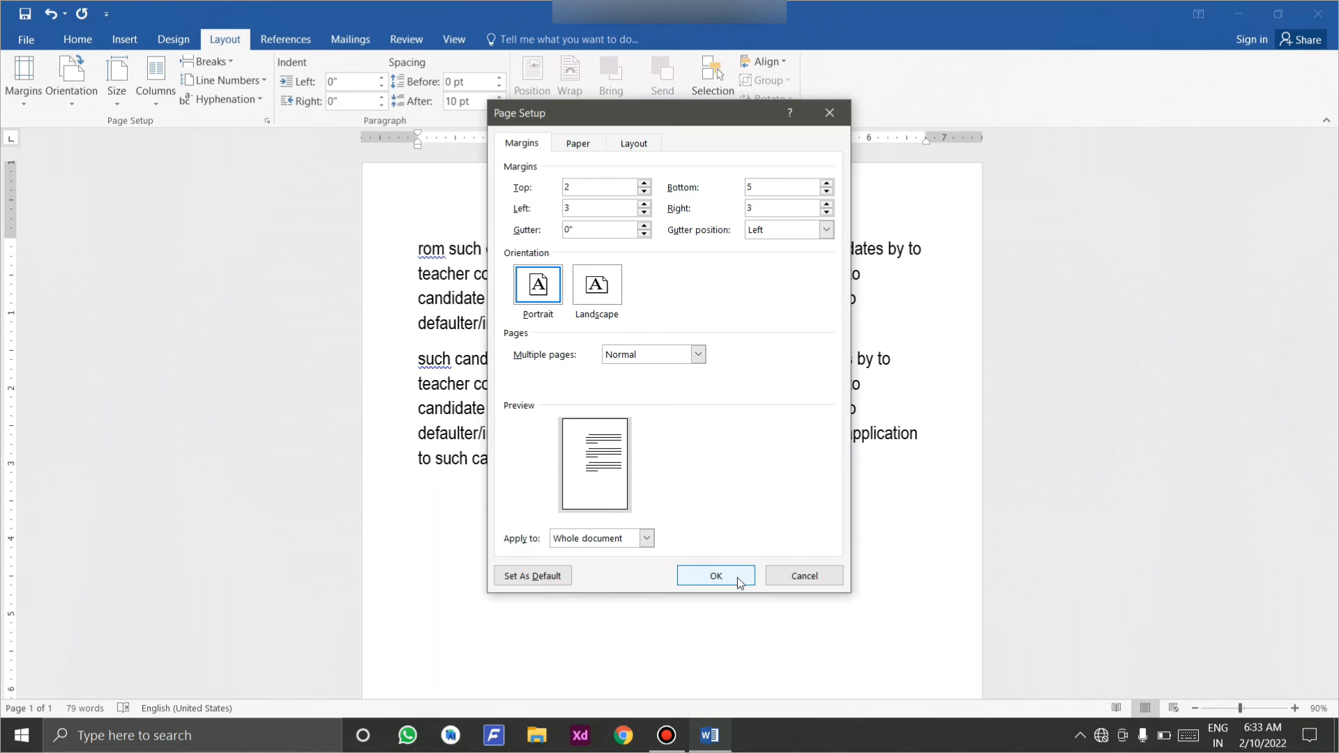
{"action": "left_click", "coordinate": [738, 577]}
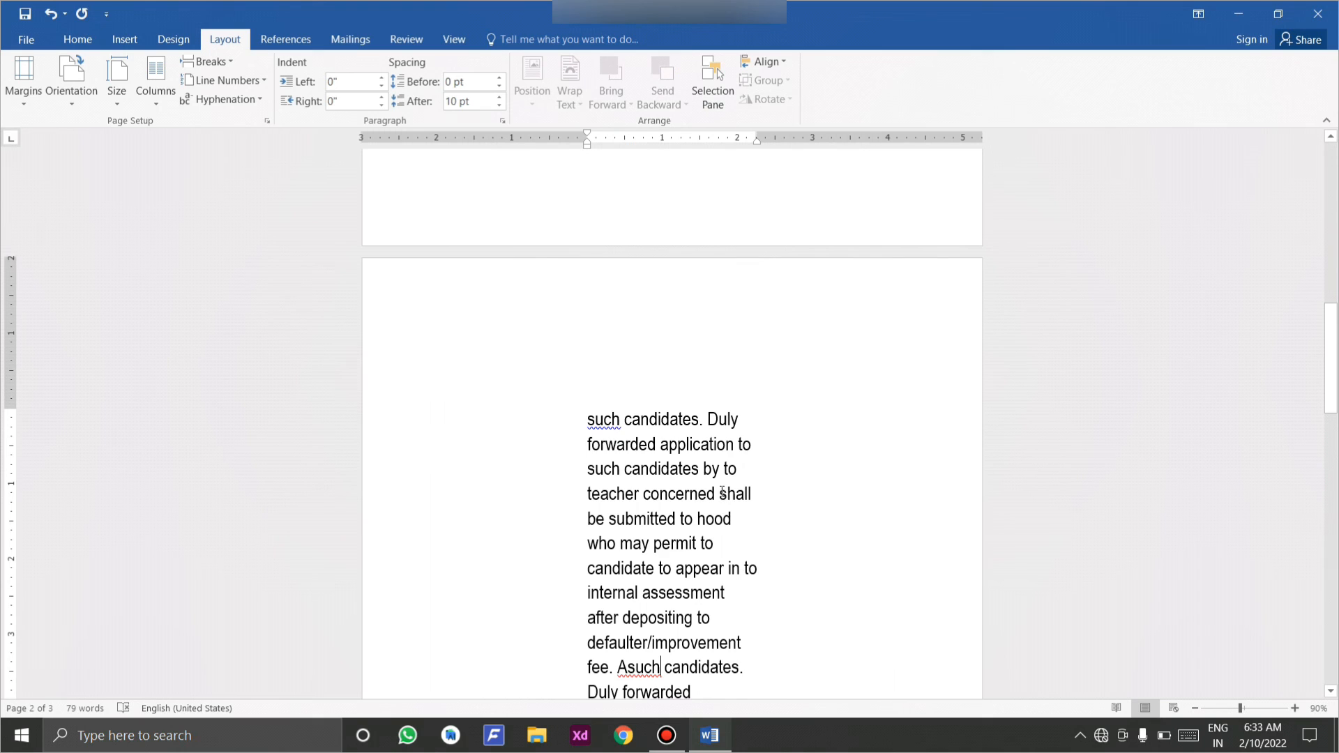
{"action": "scroll", "coordinate": [722, 488], "scroll_direction": "up", "scroll_amount": 5}
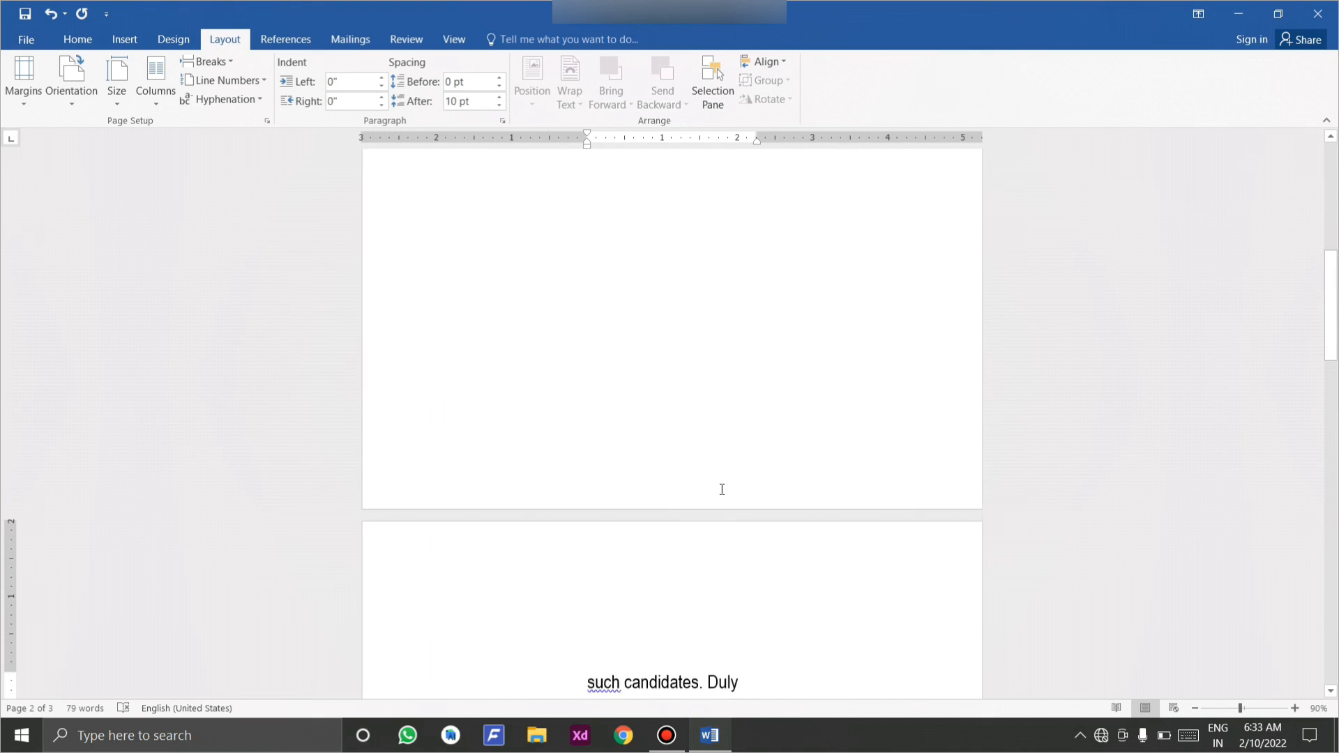
{"action": "scroll", "coordinate": [721, 488], "scroll_direction": "up", "scroll_amount": 1}
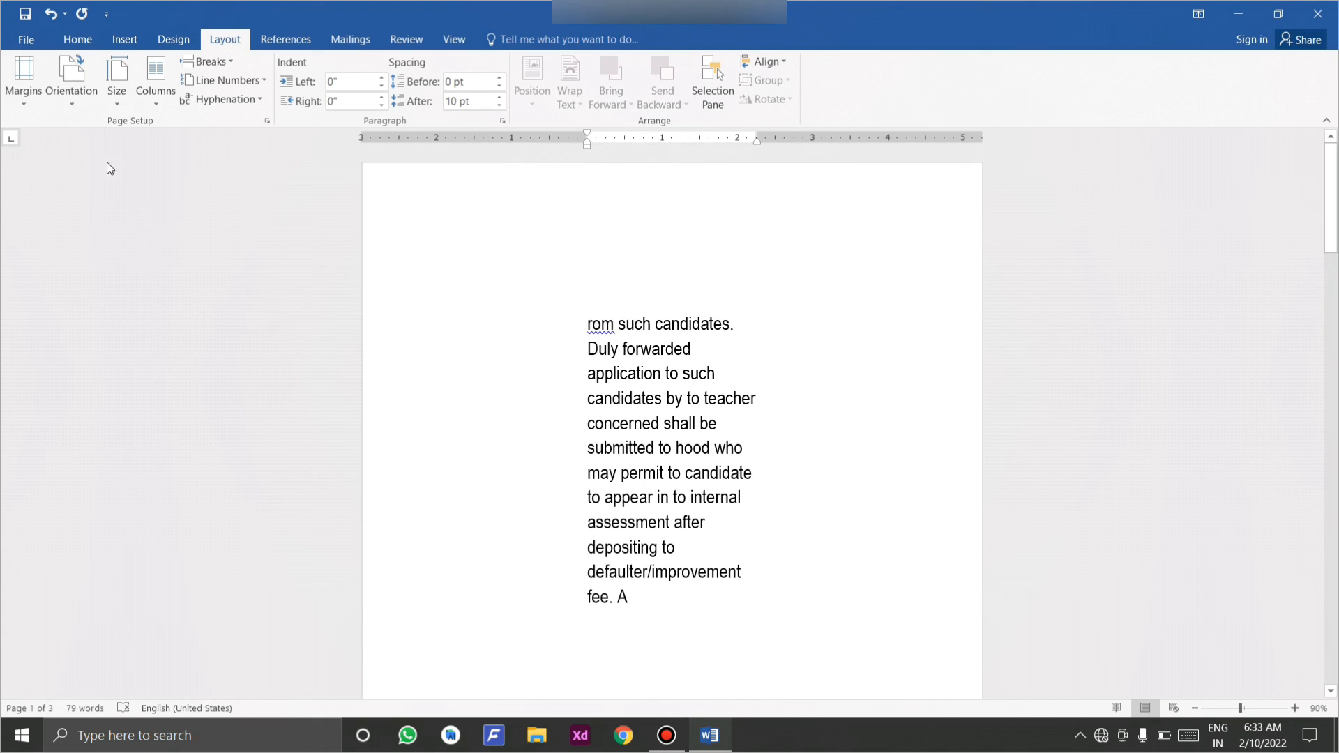
- Replace the custom page margins with the Narrow preset
{"action": "left_click", "coordinate": [24, 78]}
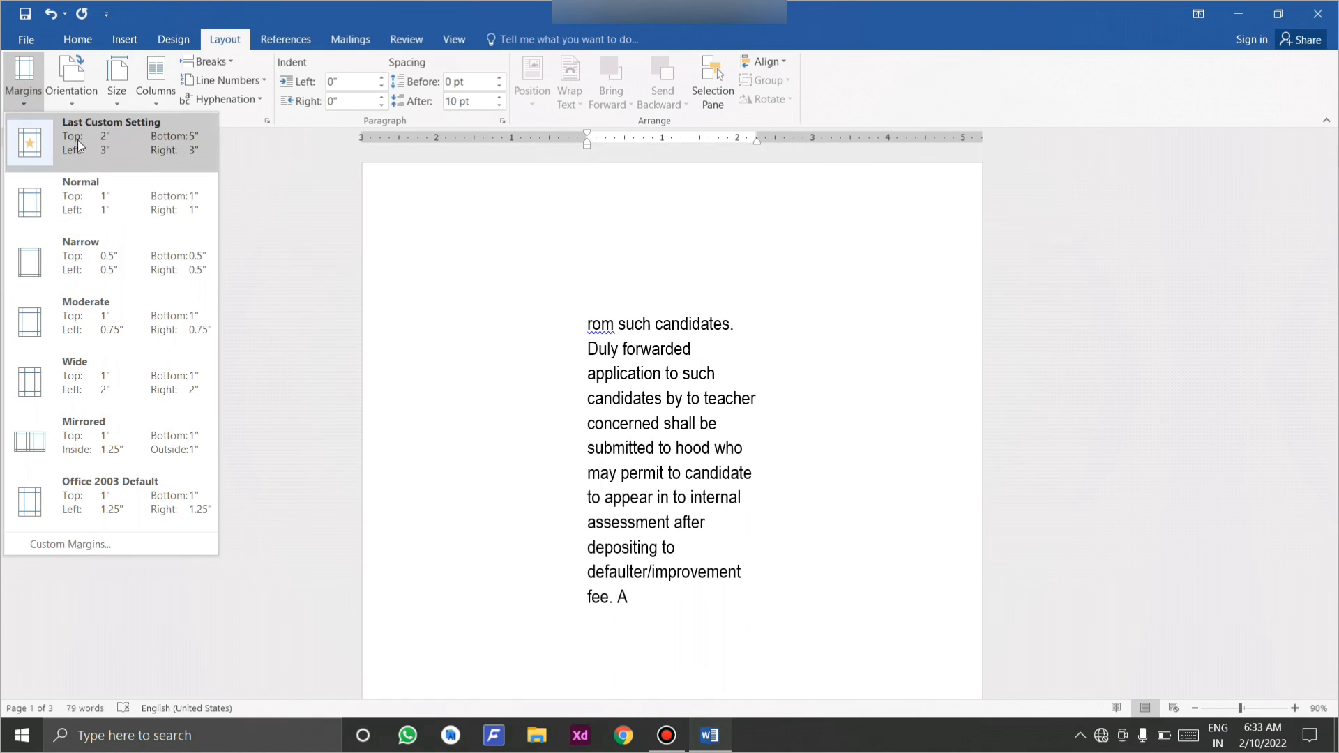
{"action": "left_click", "coordinate": [119, 243]}
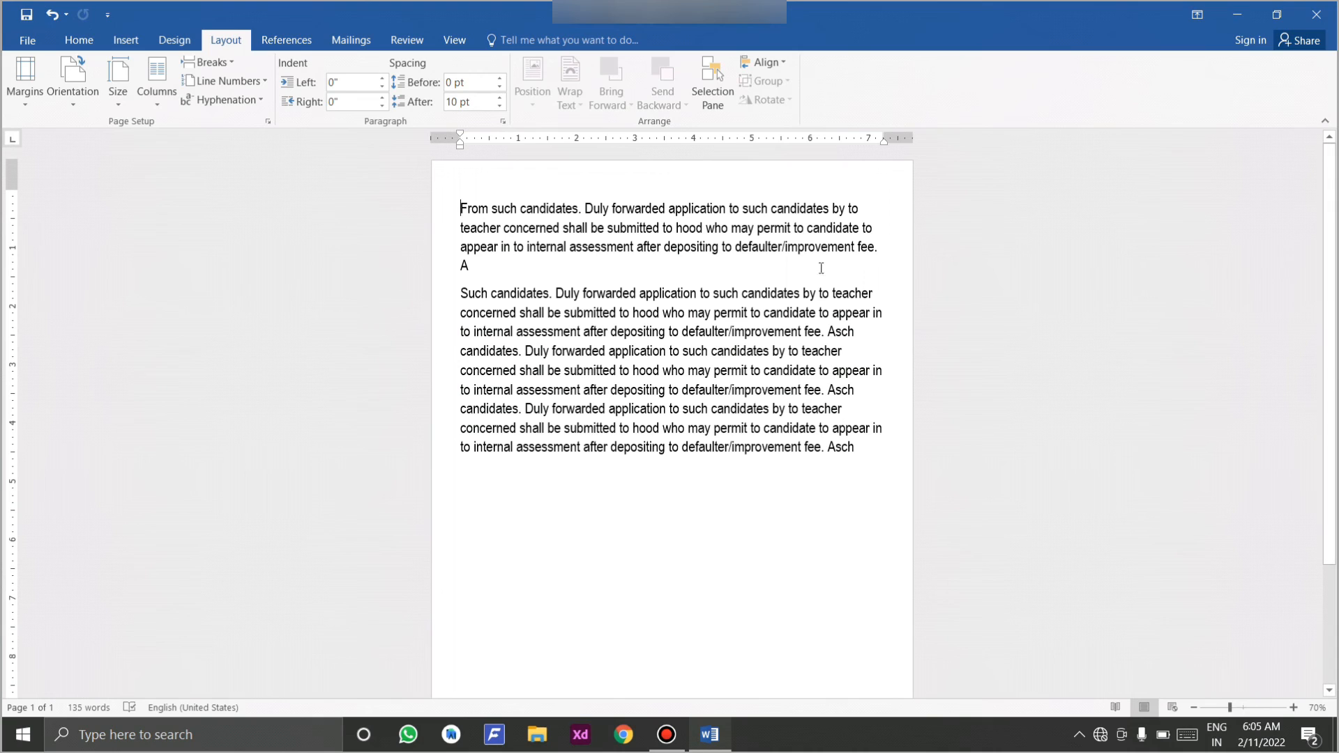
- Change the page orientation to Landscape and return it to Portrait
{"action": "left_click", "coordinate": [81, 97]}
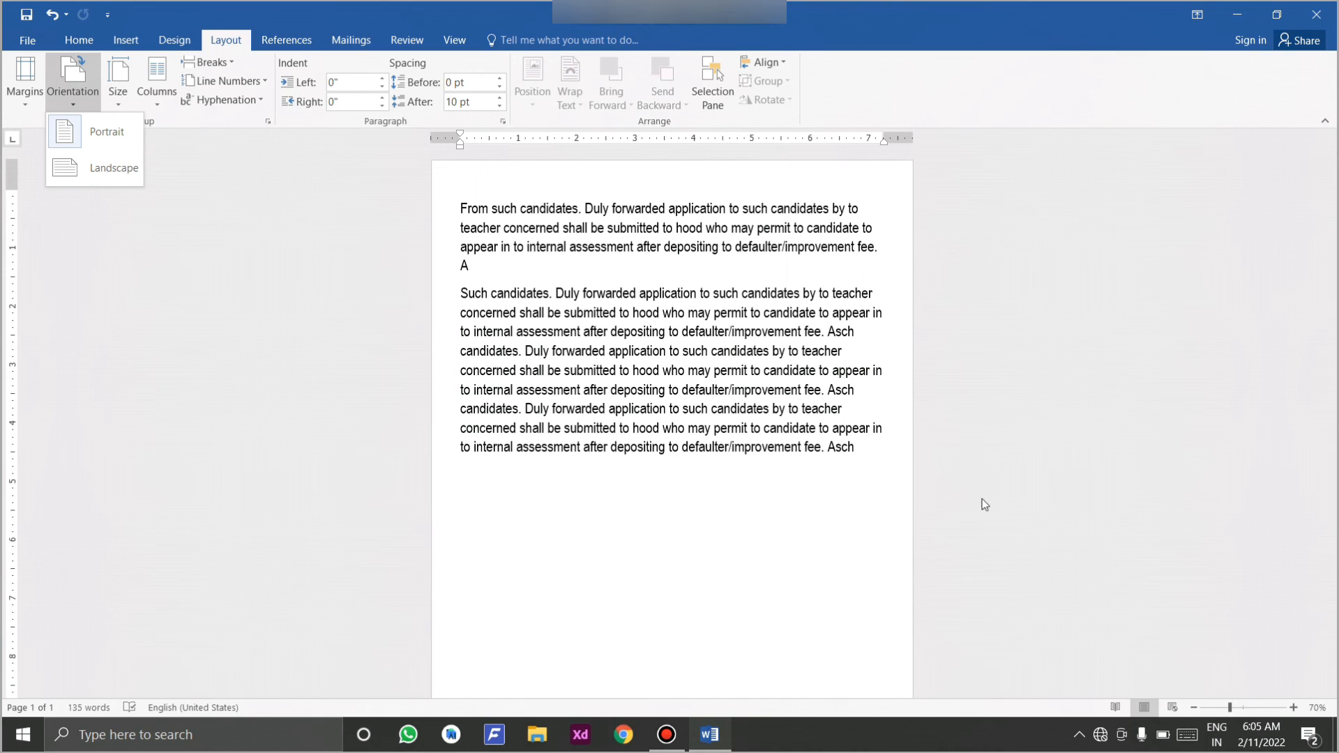
{"action": "left_click", "coordinate": [122, 172]}
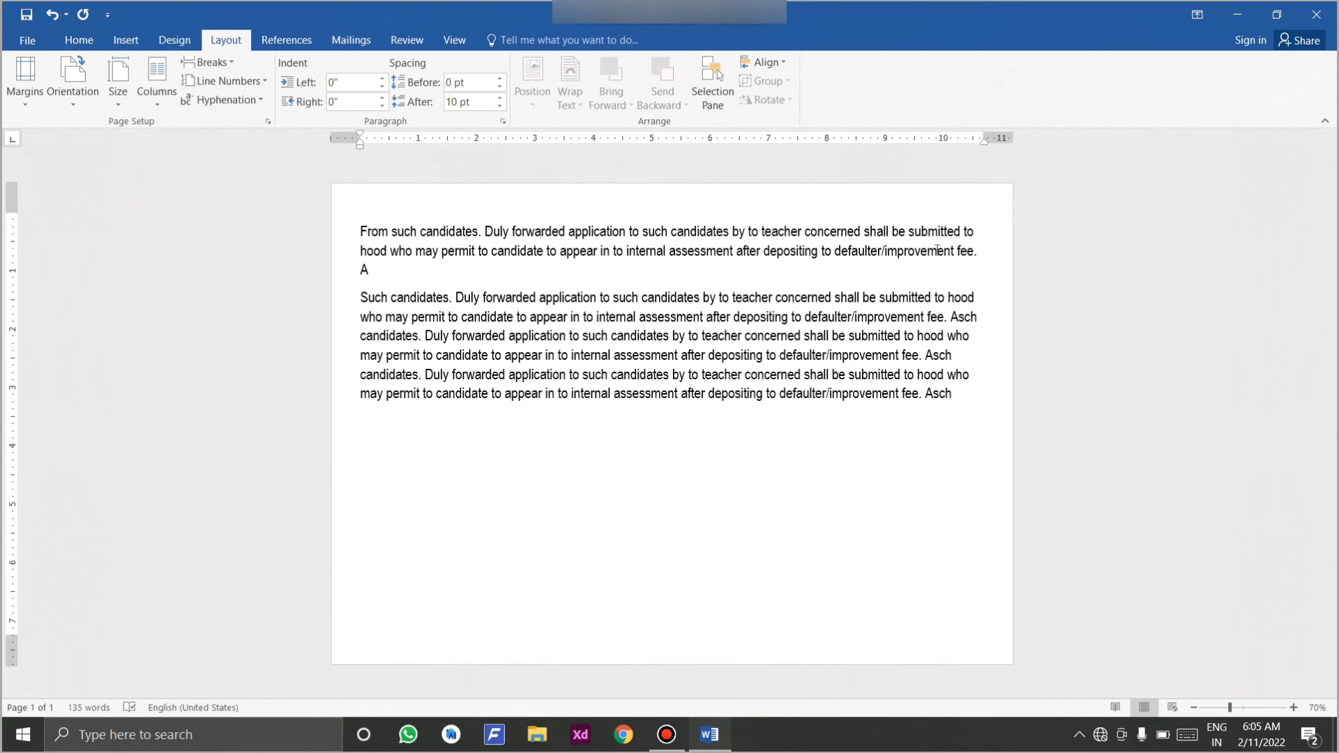
{"action": "key", "text": "alt+p"}
{"action": "key", "text": "o"}
{"action": "key", "text": "Up"}
{"action": "key", "text": "Return"}
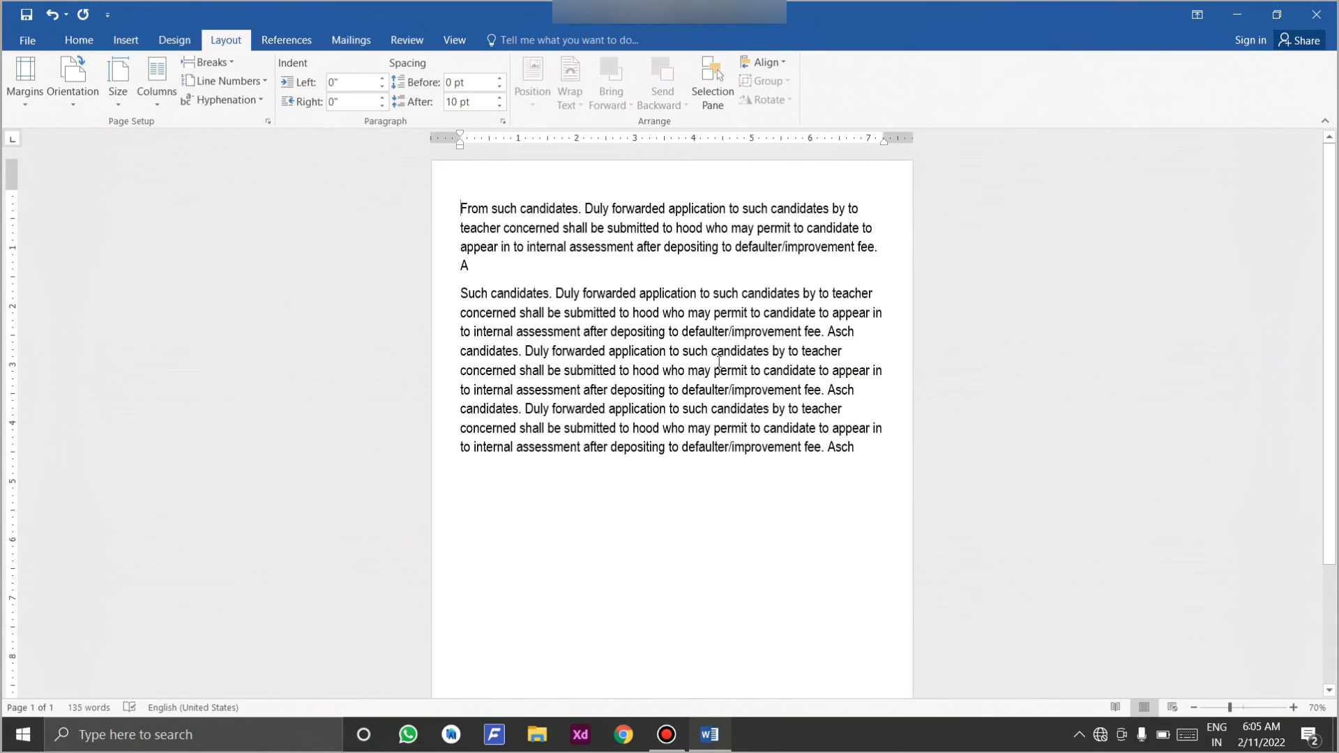
- Choose A4 as the paper size of the portrait page
{"action": "left_click", "coordinate": [116, 98]}
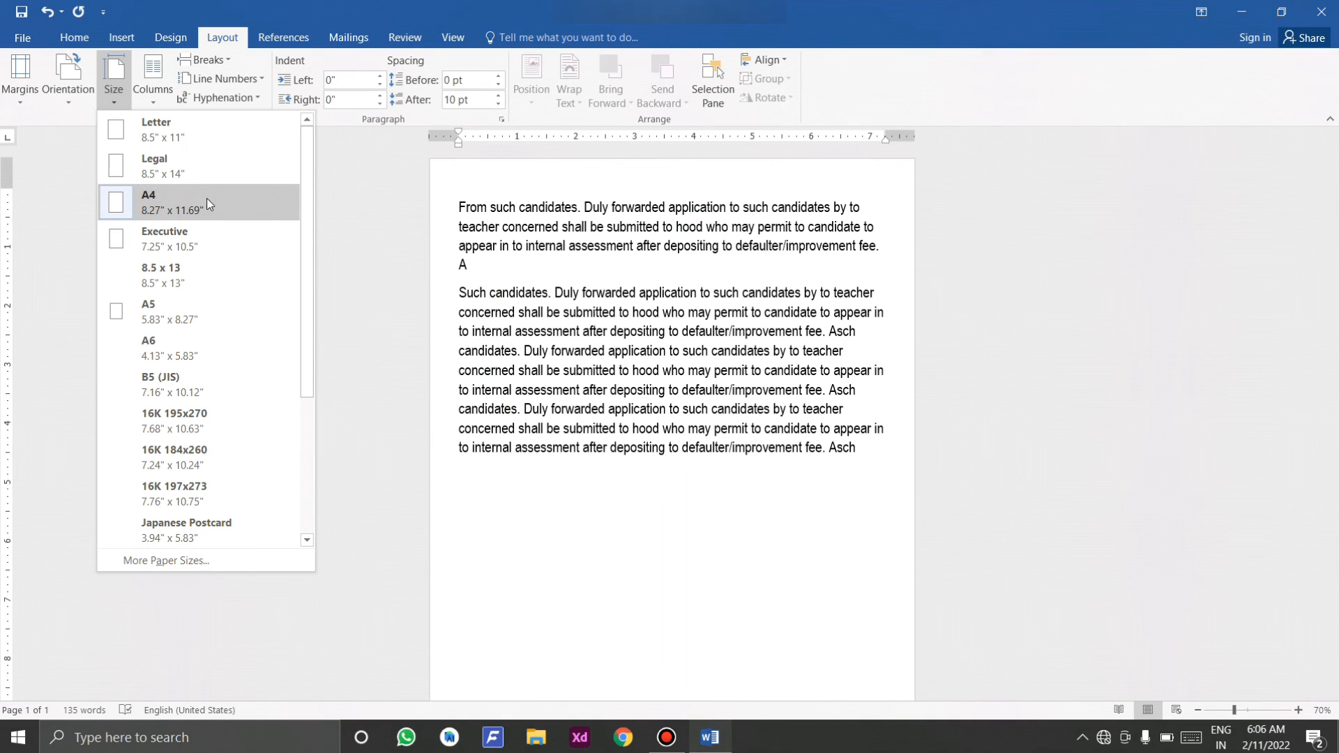
{"action": "left_click", "coordinate": [227, 200]}
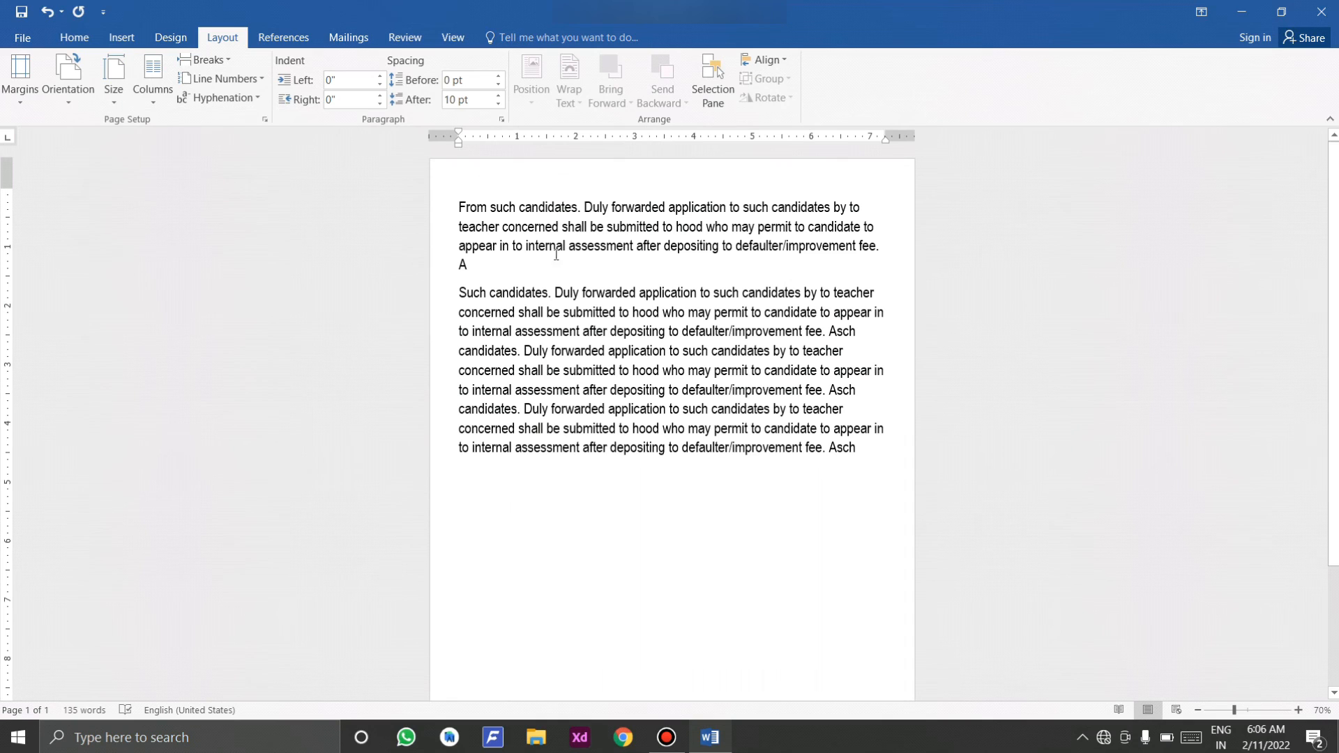
- Define a custom paper size 10" wide and 15" high for the whole document, letting Word fix the margins outside the printable area
{"action": "left_click", "coordinate": [114, 103]}
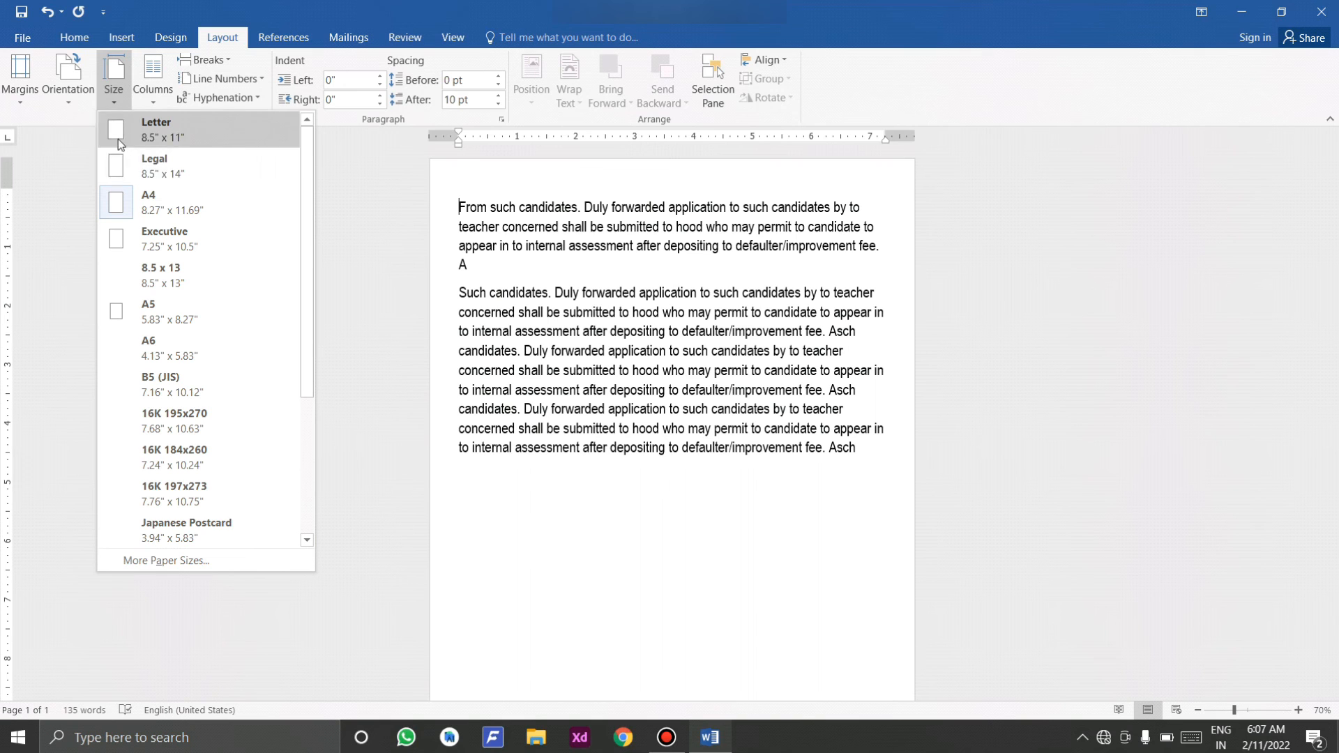
{"action": "left_click", "coordinate": [174, 561]}
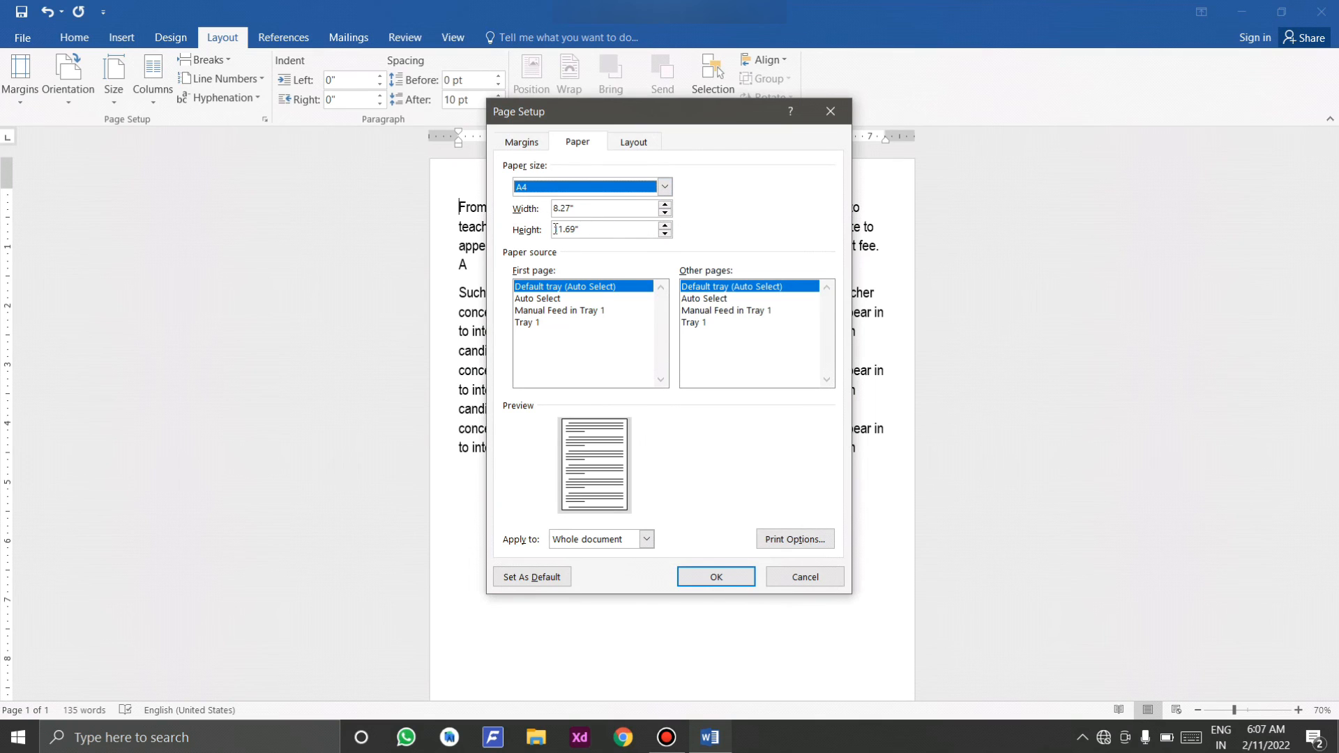
{"action": "left_click", "coordinate": [569, 203]}
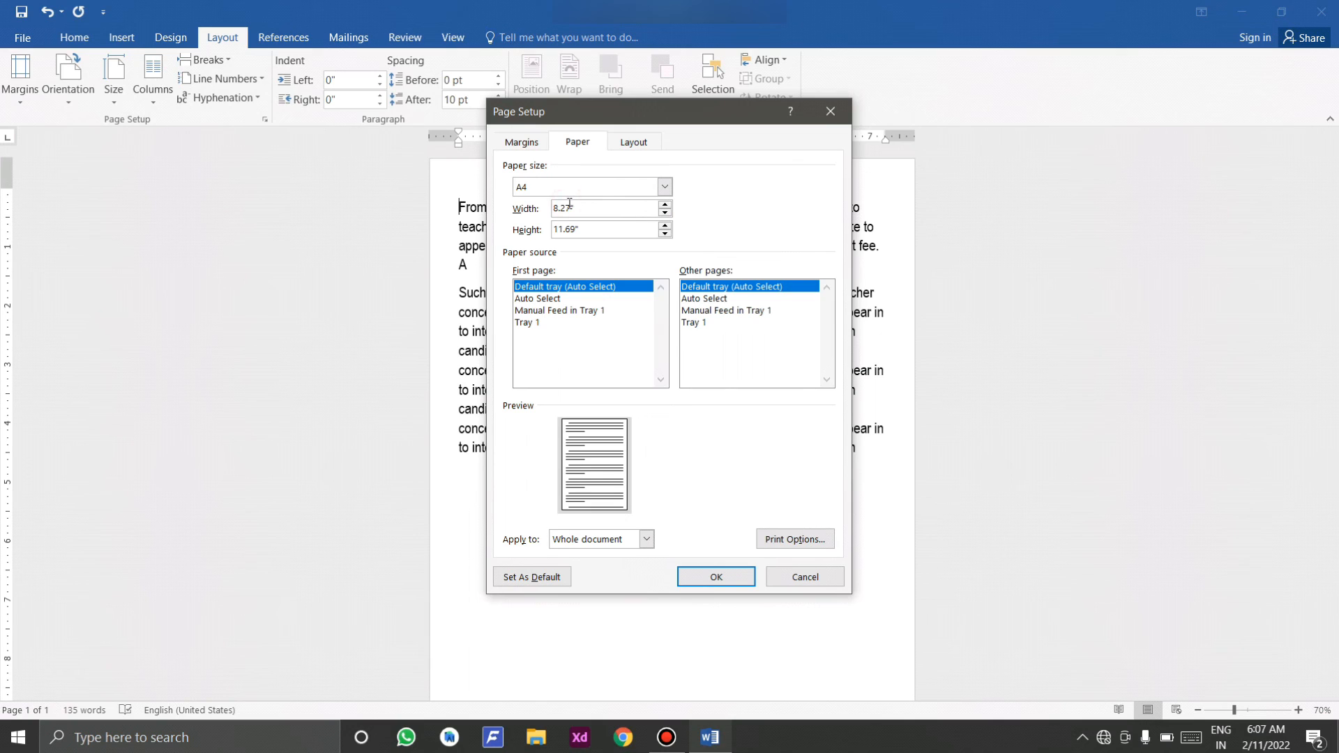
{"action": "key", "text": "BackSpace"}
{"action": "key", "text": "BackSpace"}
{"action": "key", "text": "BackSpace"}
{"action": "type", "text": "10"}
{"action": "left_click", "coordinate": [581, 228]}
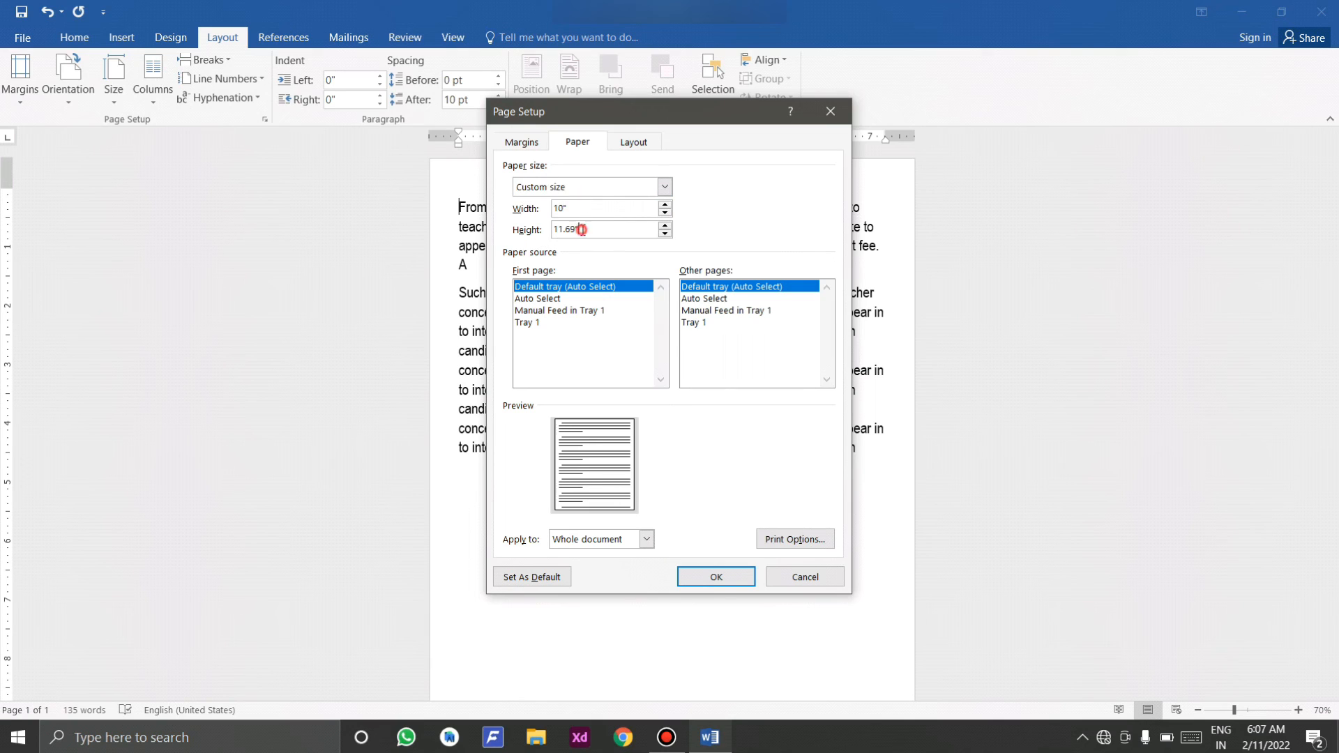
{"action": "key", "text": "BackSpace"}
{"action": "key", "text": "BackSpace"}
{"action": "left_click", "coordinate": [718, 578]}
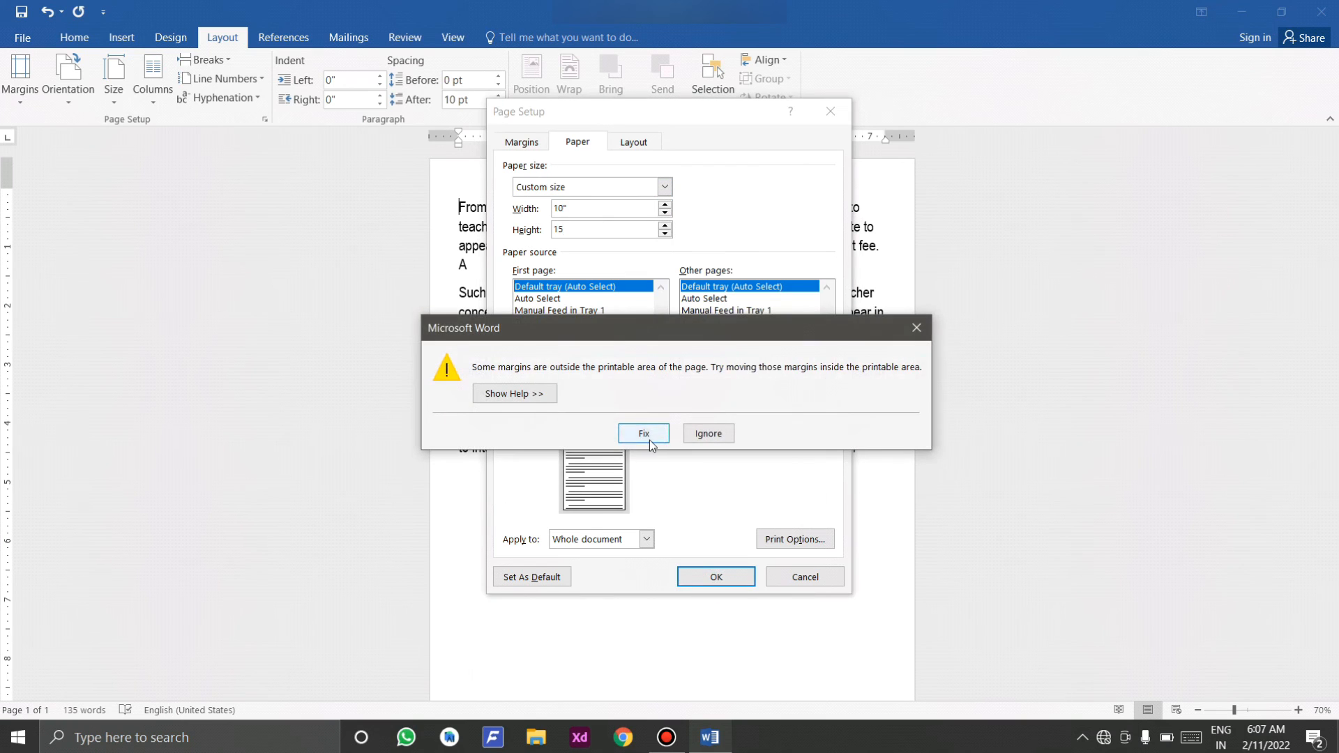
{"action": "left_click", "coordinate": [644, 433]}
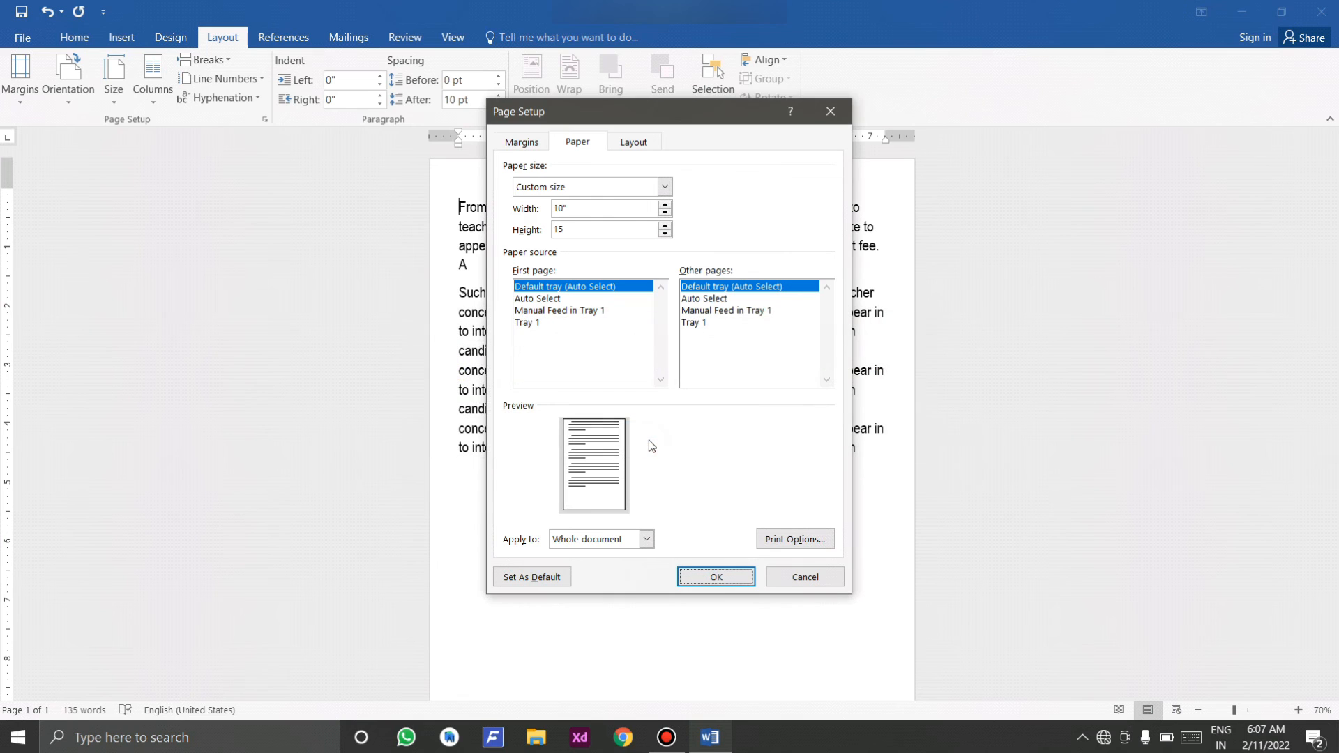
{"action": "left_click", "coordinate": [712, 579]}
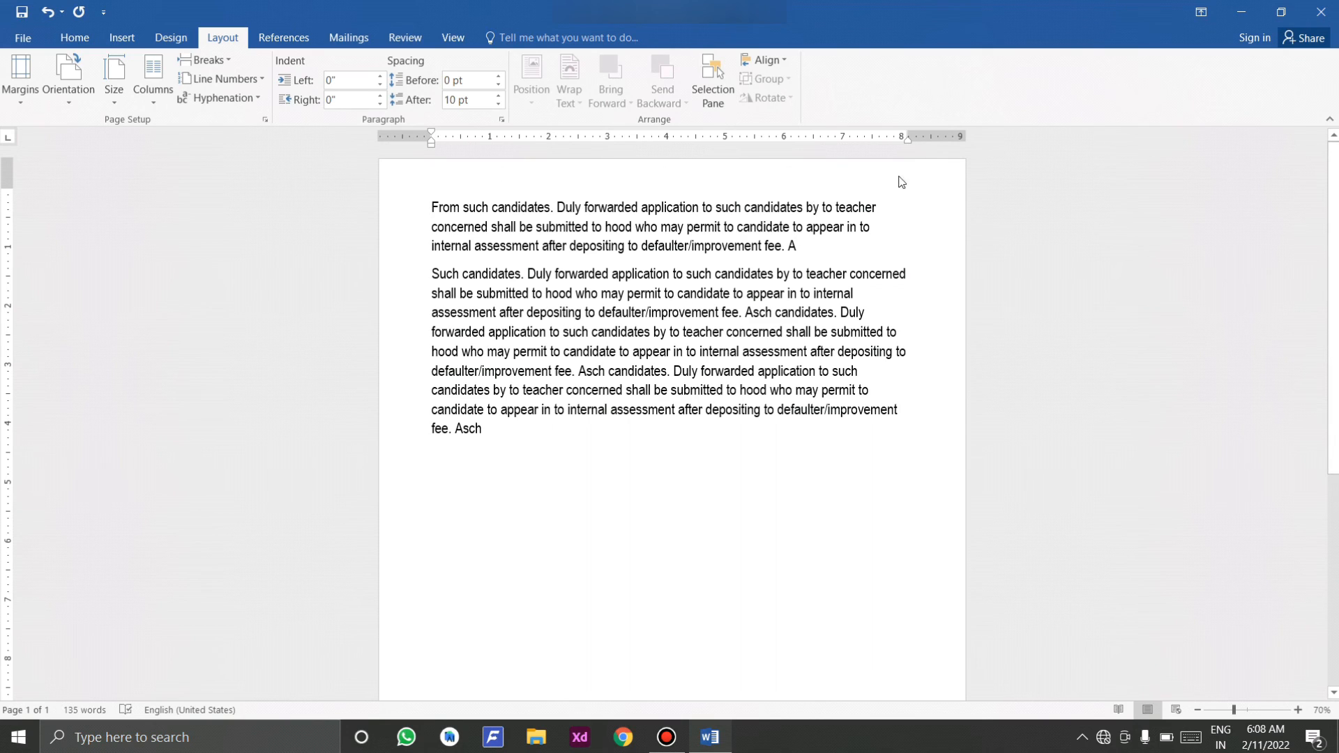
{"action": "scroll", "coordinate": [916, 576], "scroll_direction": "down", "scroll_amount": 5}
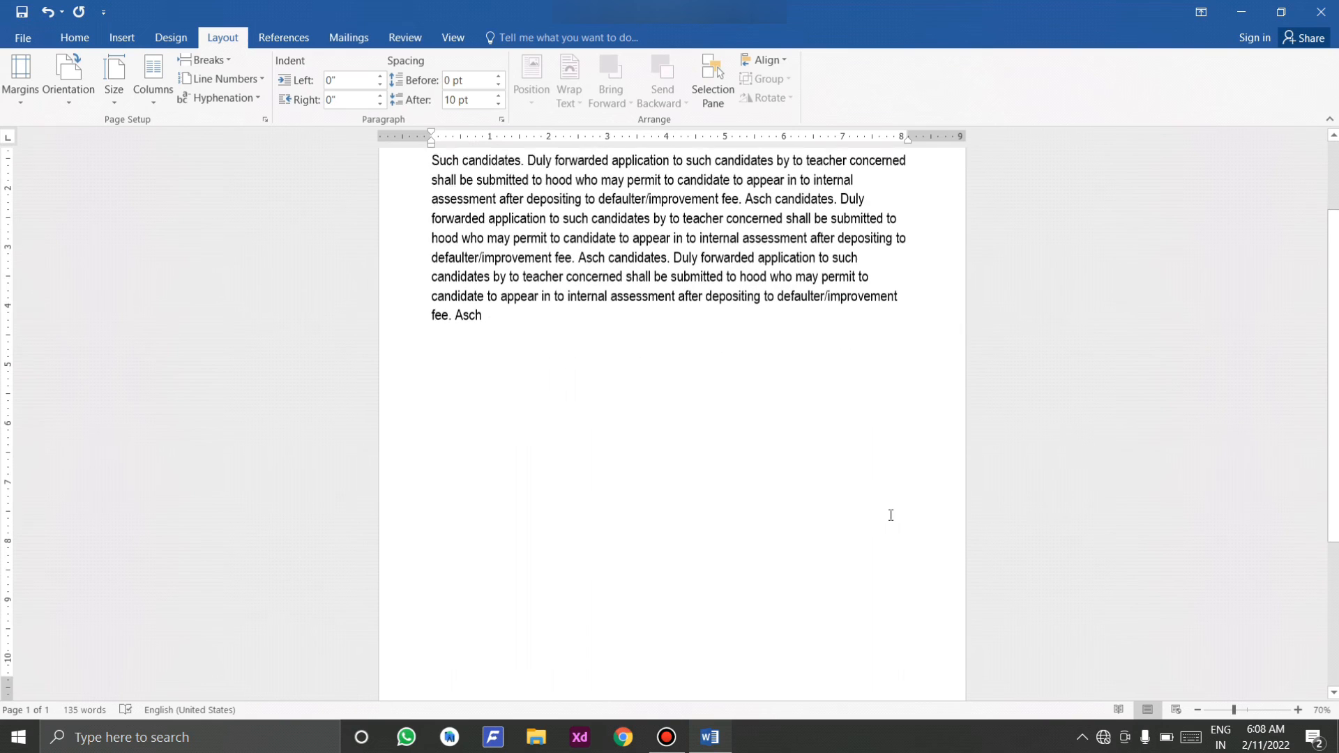
{"action": "scroll", "coordinate": [885, 495], "scroll_direction": "up", "scroll_amount": 5}
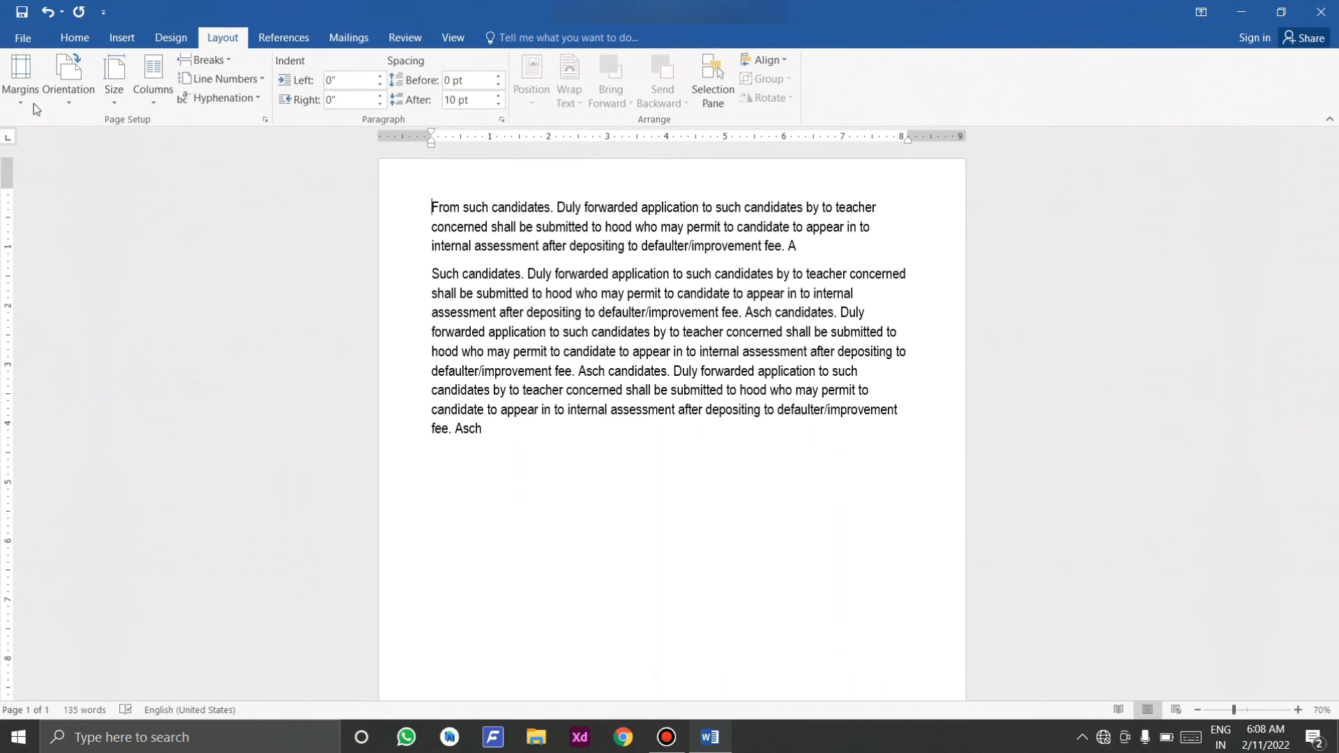
- Change the document's custom paper size back to the A4 preset
{"action": "left_click", "coordinate": [119, 98]}
{"action": "left_click", "coordinate": [172, 210]}
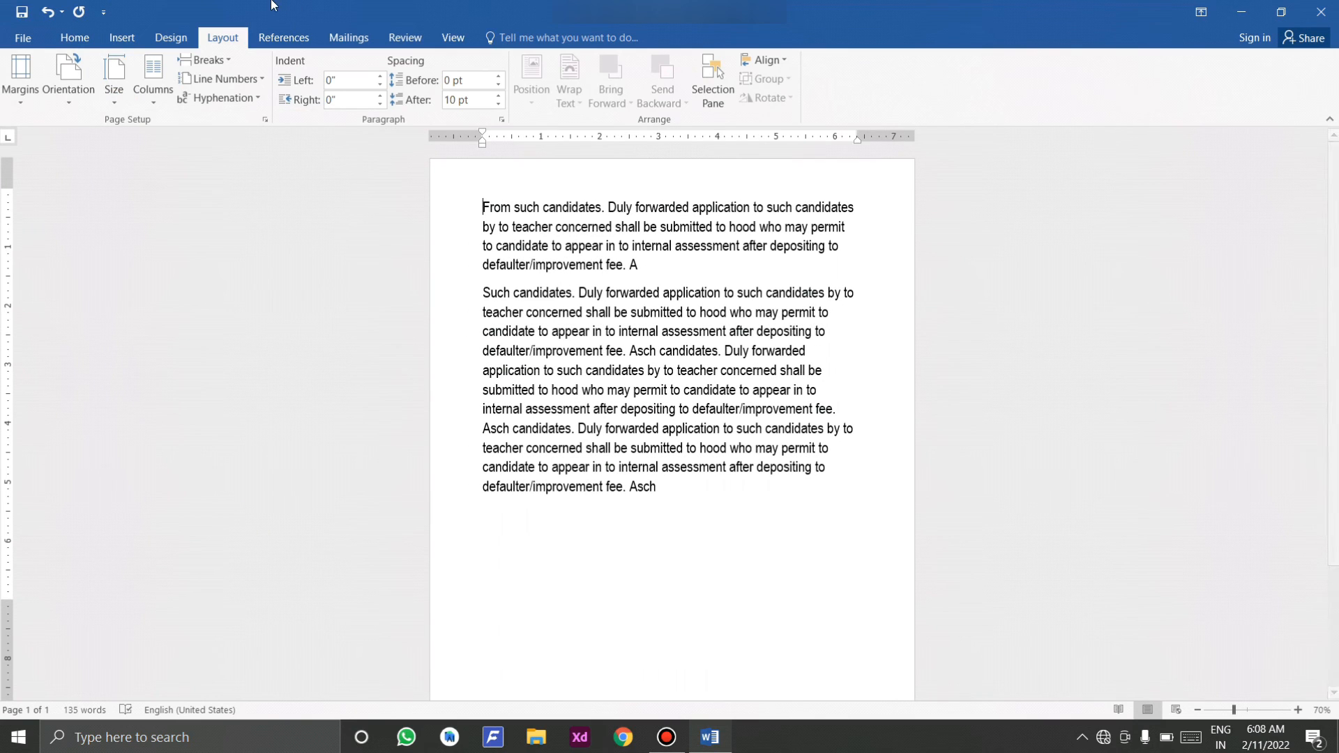
- Lay the document text out in two columns, in three columns, and finally with the Right column preset
{"action": "left_click", "coordinate": [152, 99]}
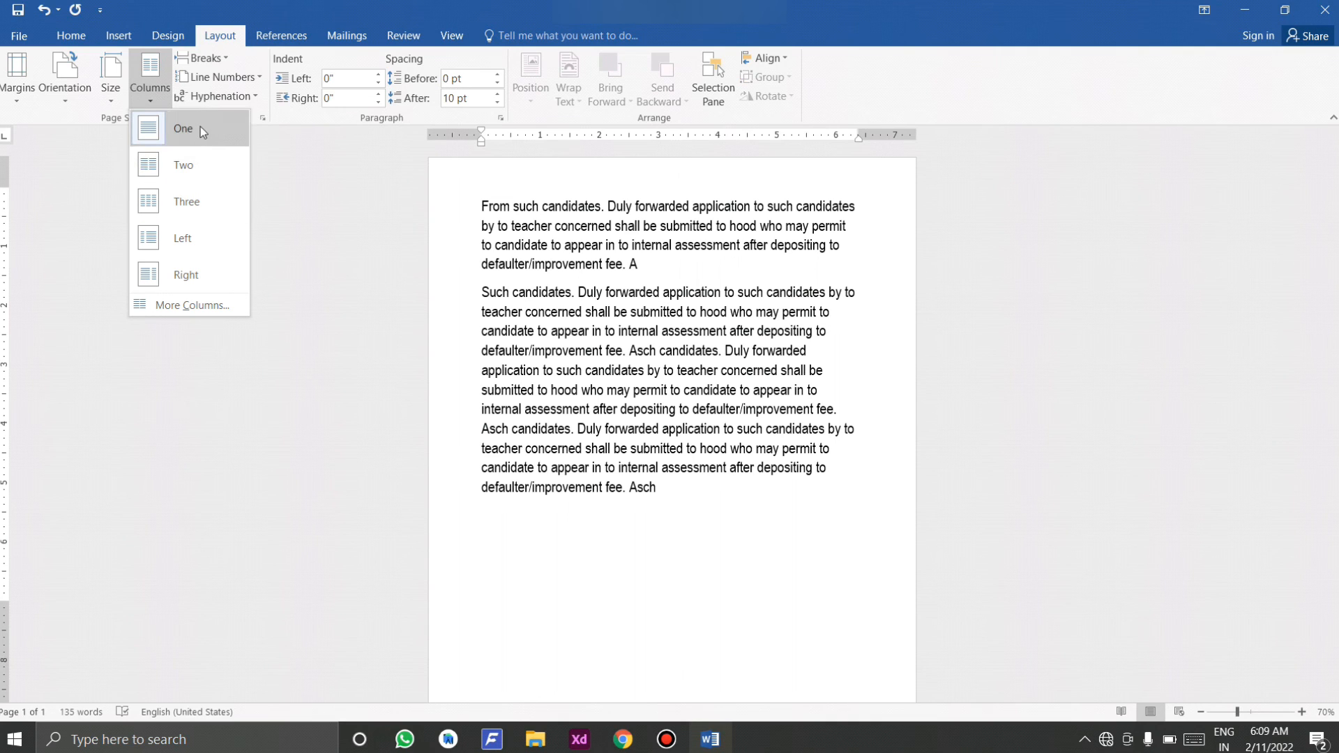
{"action": "left_click", "coordinate": [151, 154]}
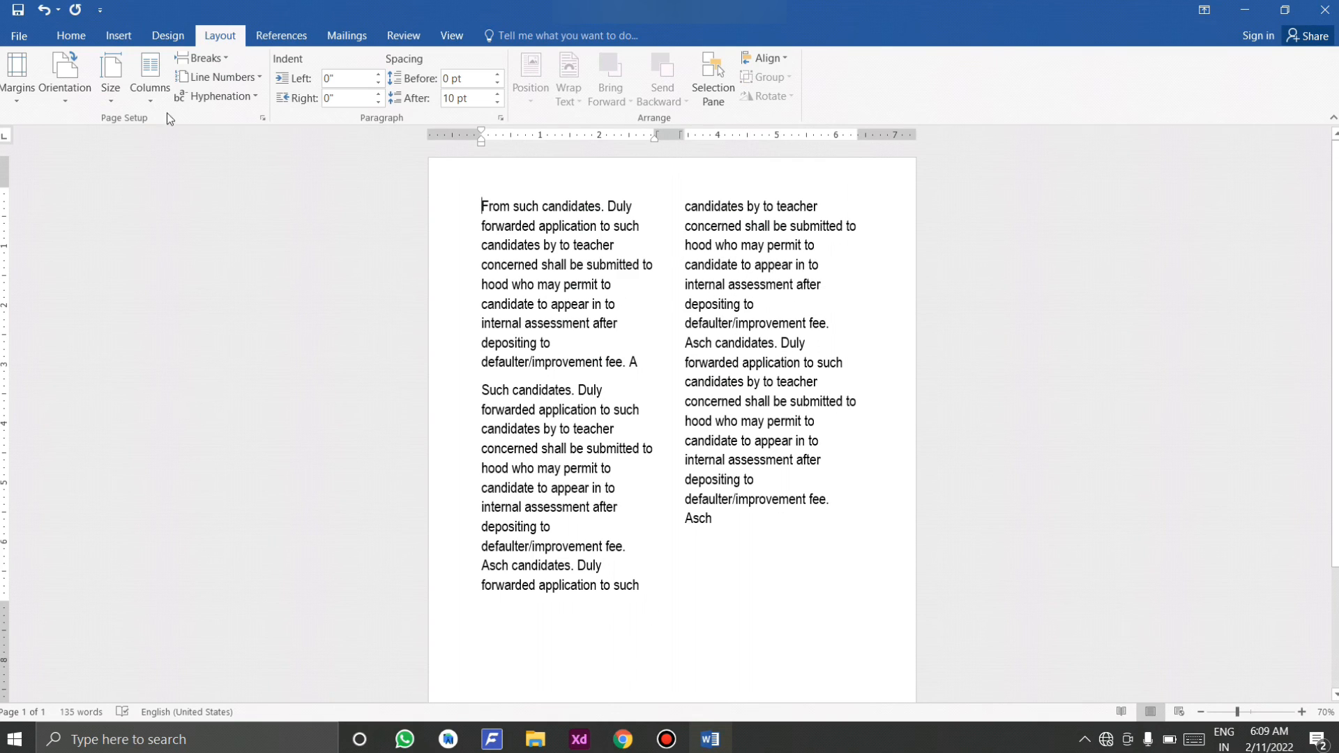
{"action": "left_click", "coordinate": [150, 77]}
{"action": "left_click", "coordinate": [178, 201]}
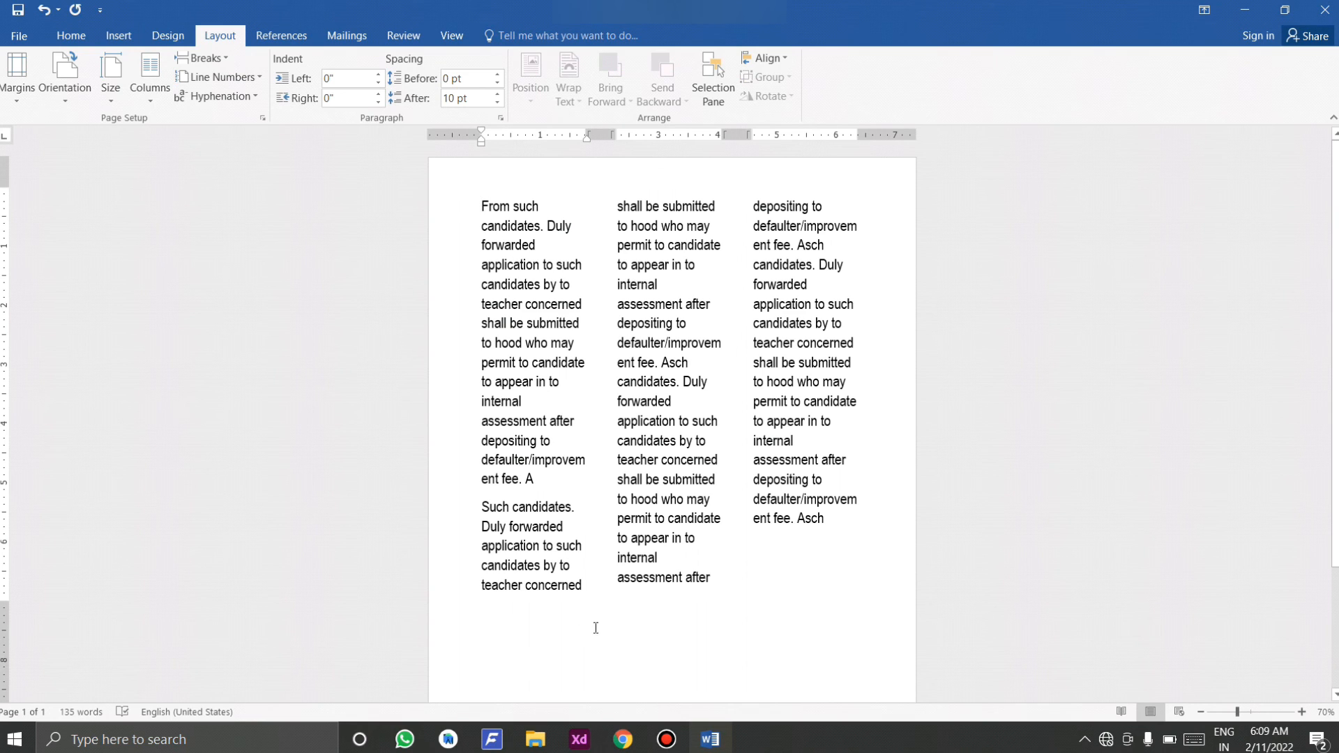
{"action": "key", "text": "ctrl+z"}
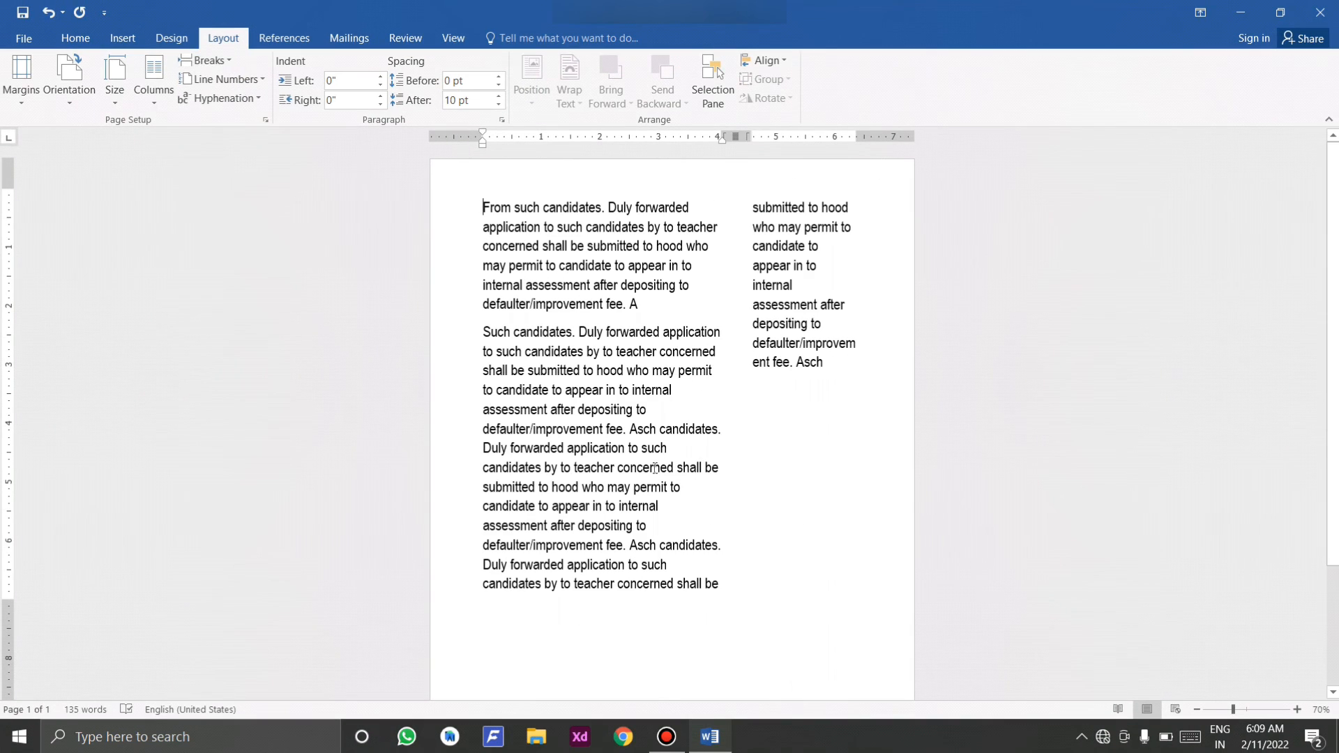
- Look over the available page and section breaks with the cursor at "Duly forwarded application to such" in the second paragraph
{"action": "left_click", "coordinate": [489, 450]}
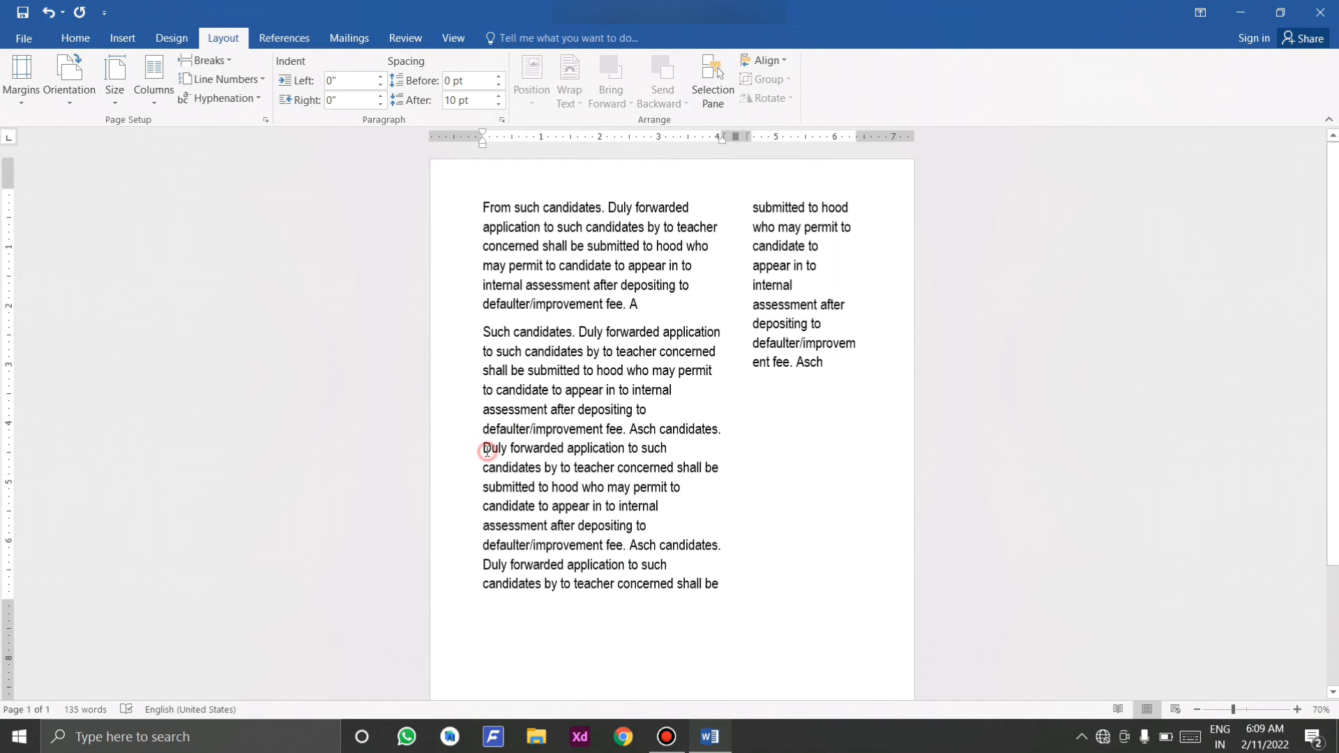
{"action": "left_click", "coordinate": [215, 70]}
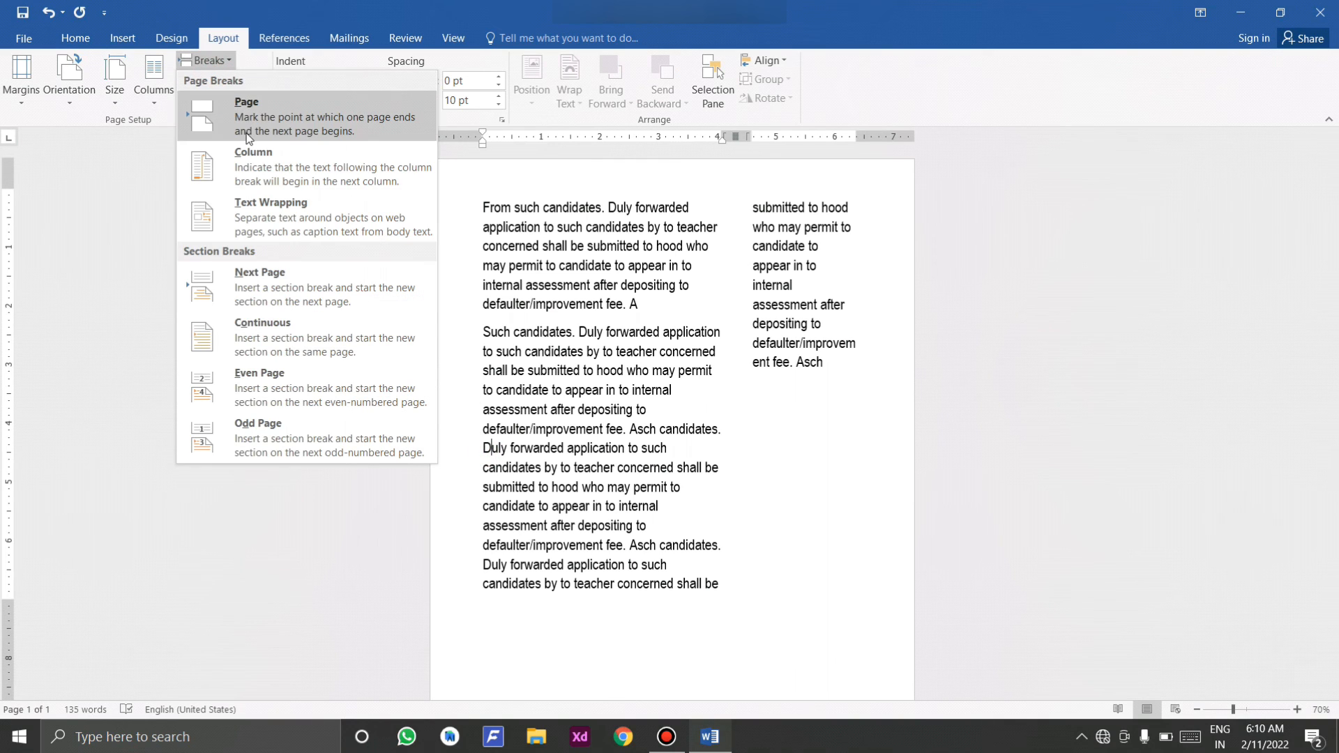
{"action": "left_click", "coordinate": [215, 65]}
{"action": "left_click", "coordinate": [113, 38]}
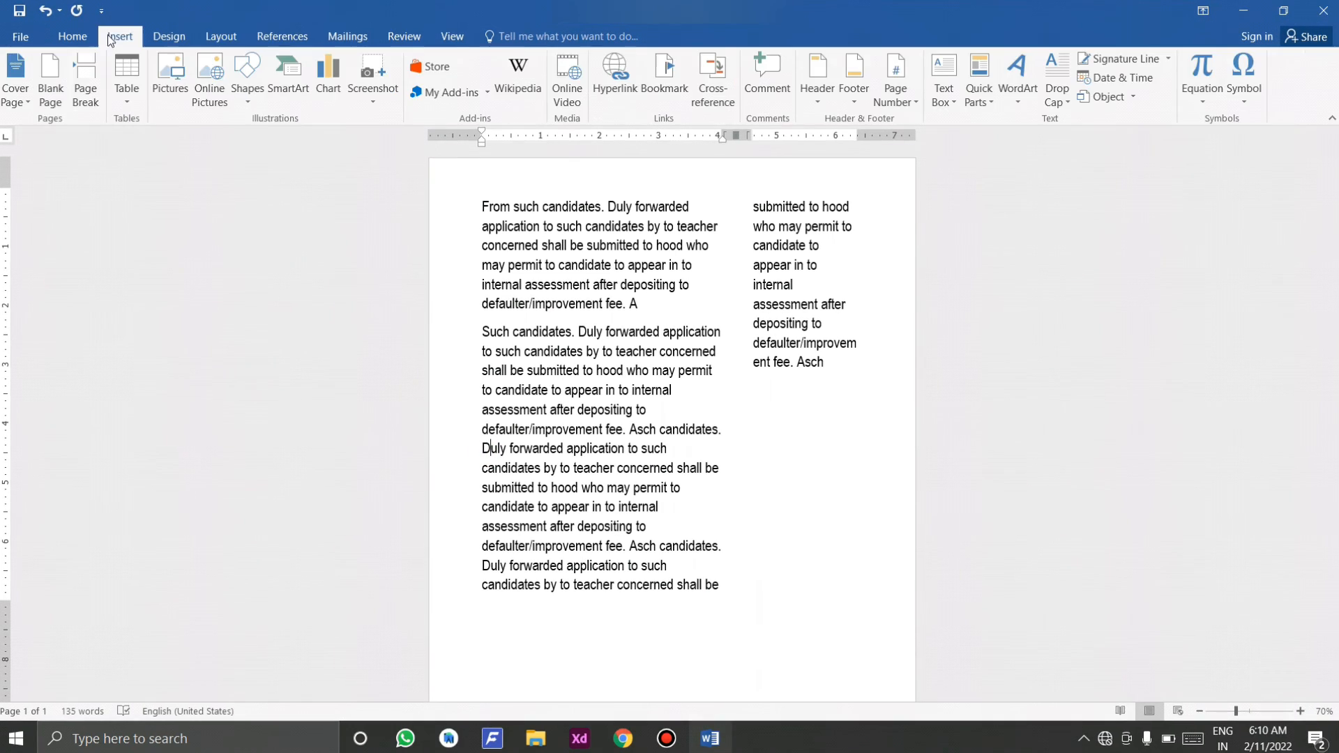
{"action": "left_click", "coordinate": [221, 36]}
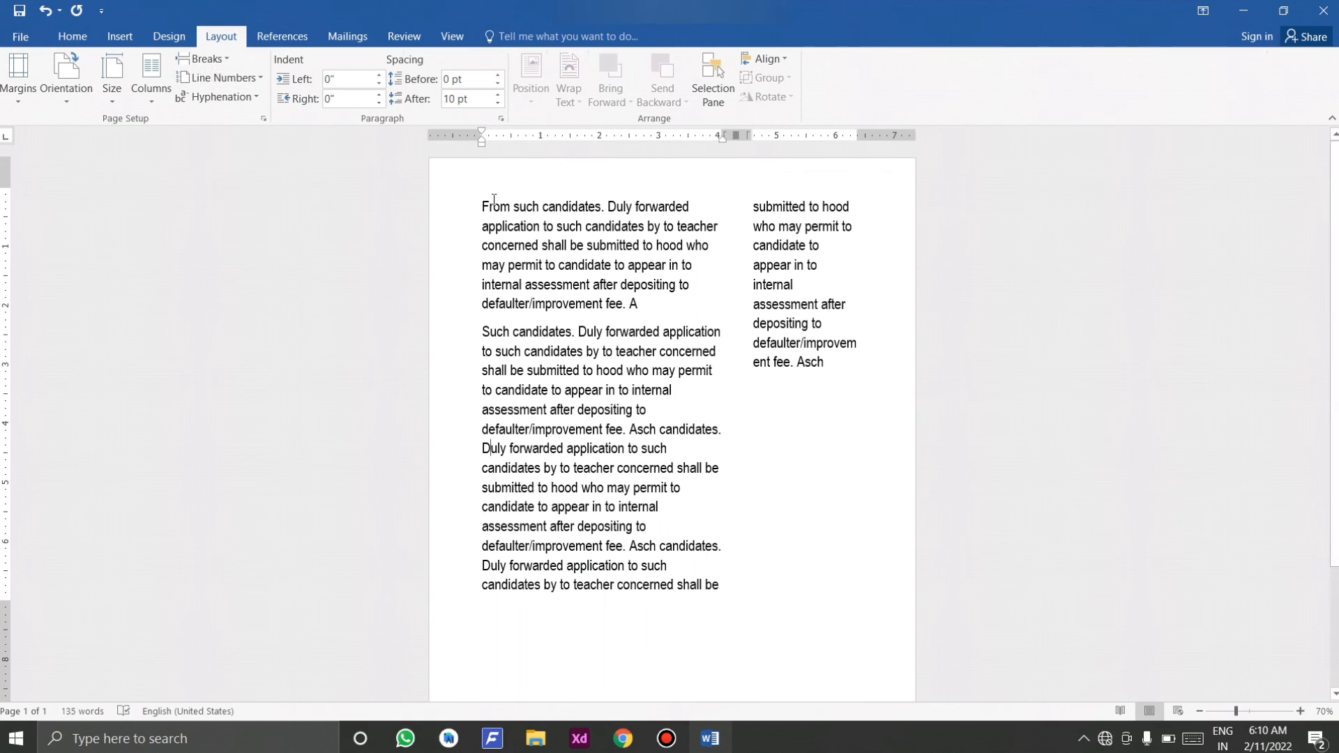
- Number the document's lines continuously and set line numbering back to None
{"action": "left_click", "coordinate": [236, 78]}
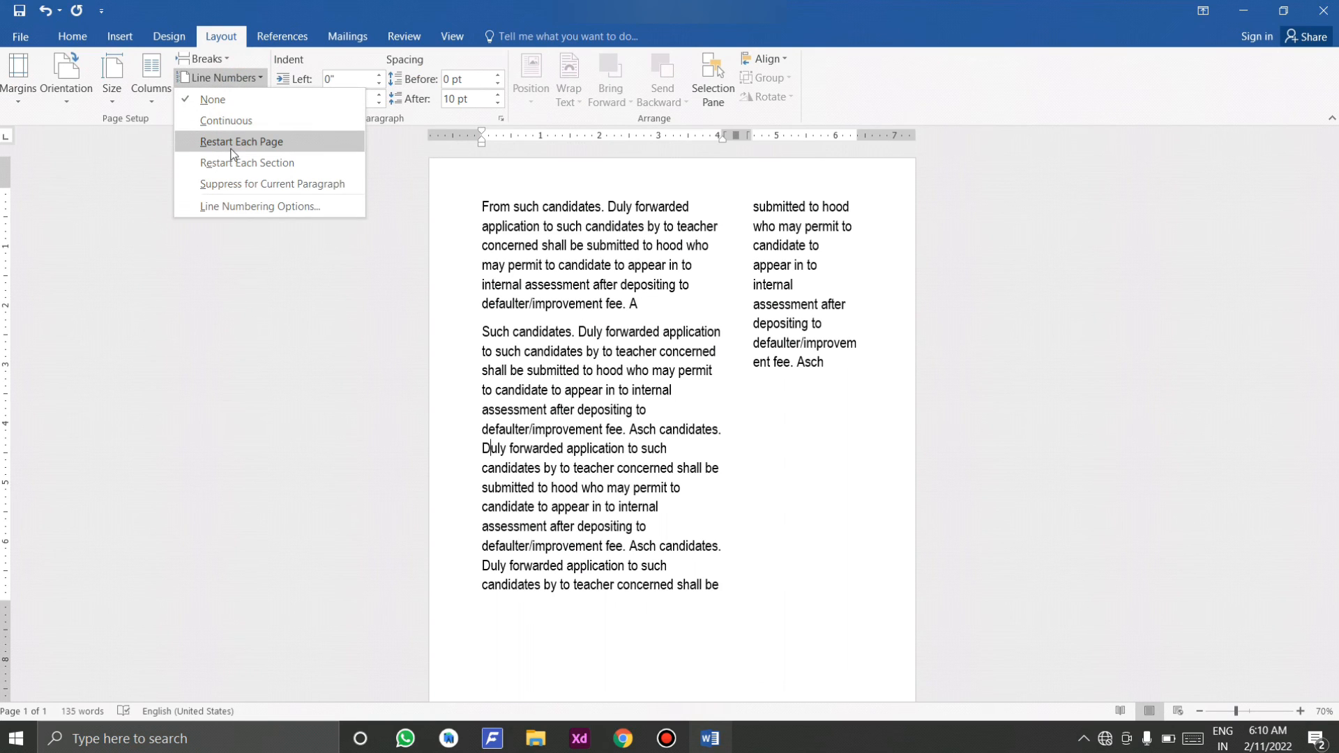
{"action": "left_click", "coordinate": [244, 121]}
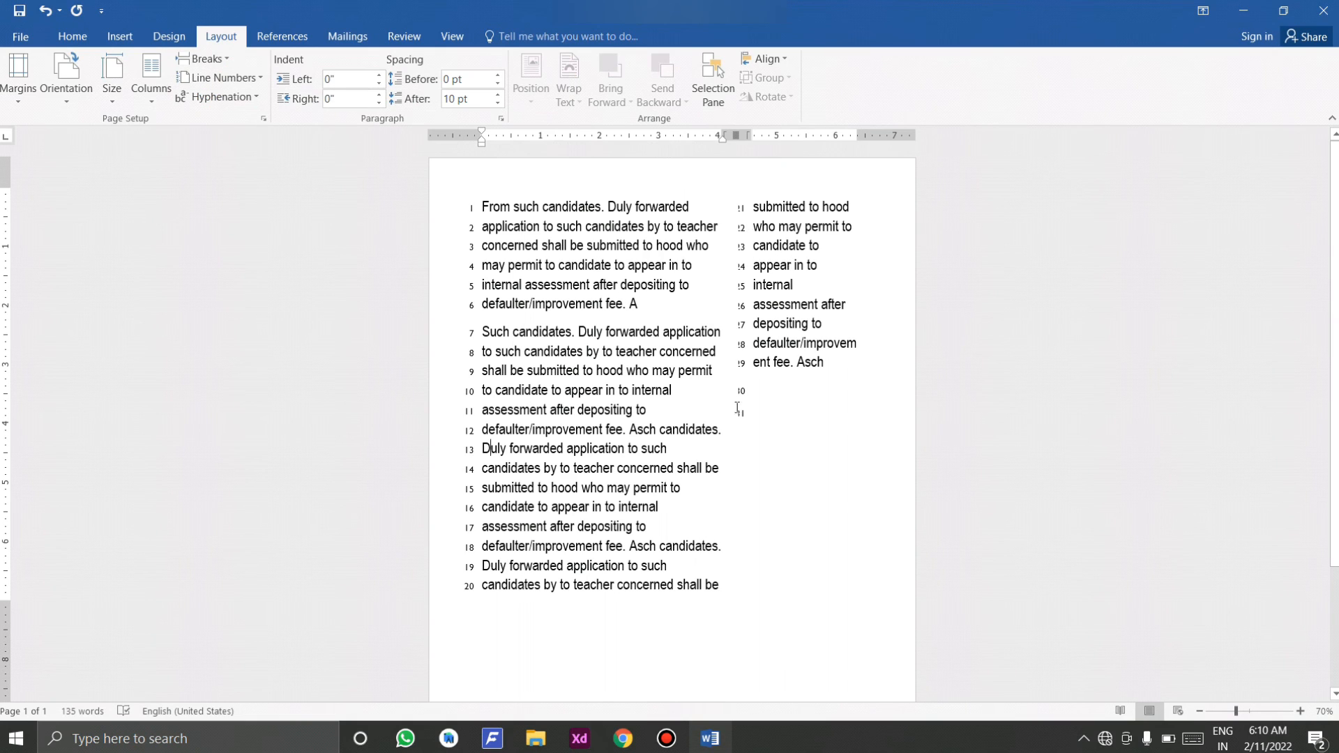
{"action": "left_click", "coordinate": [228, 78]}
{"action": "left_click", "coordinate": [223, 99]}
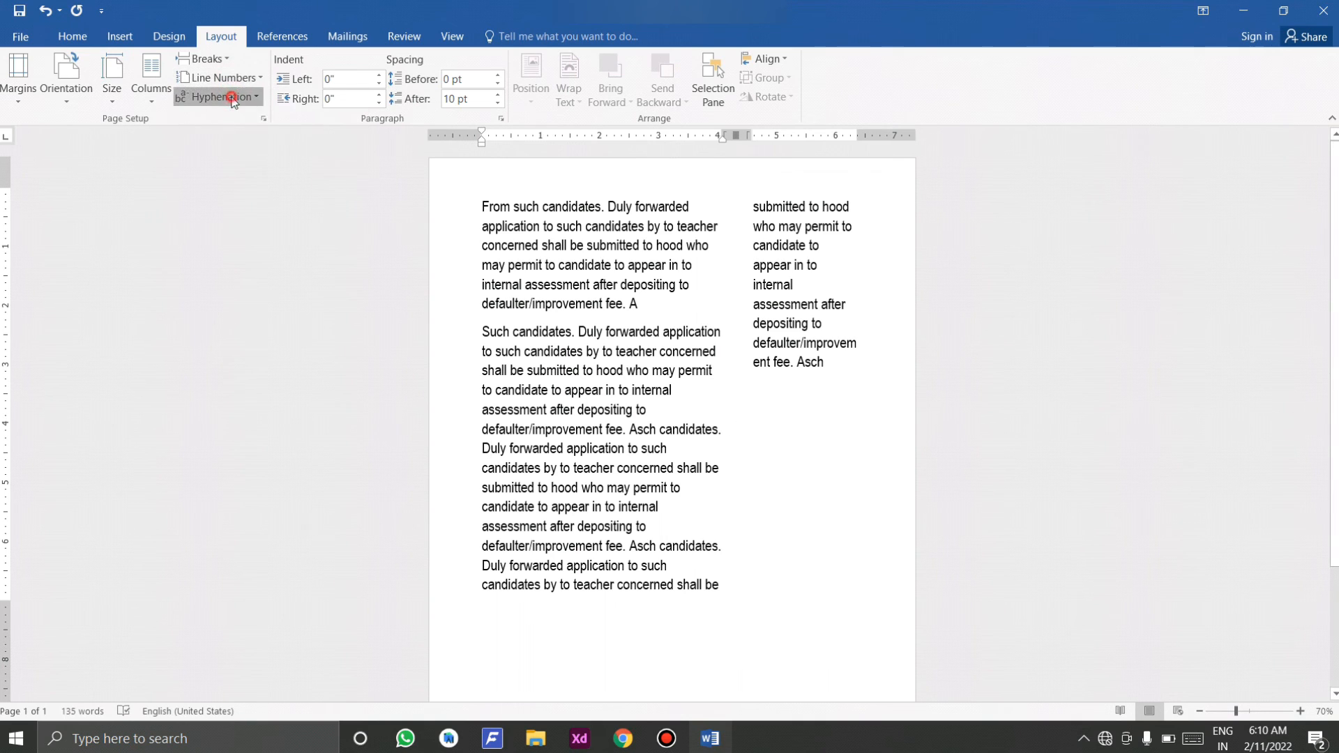
- Set the document's hyphenation to Automatic
{"action": "left_click", "coordinate": [241, 87]}
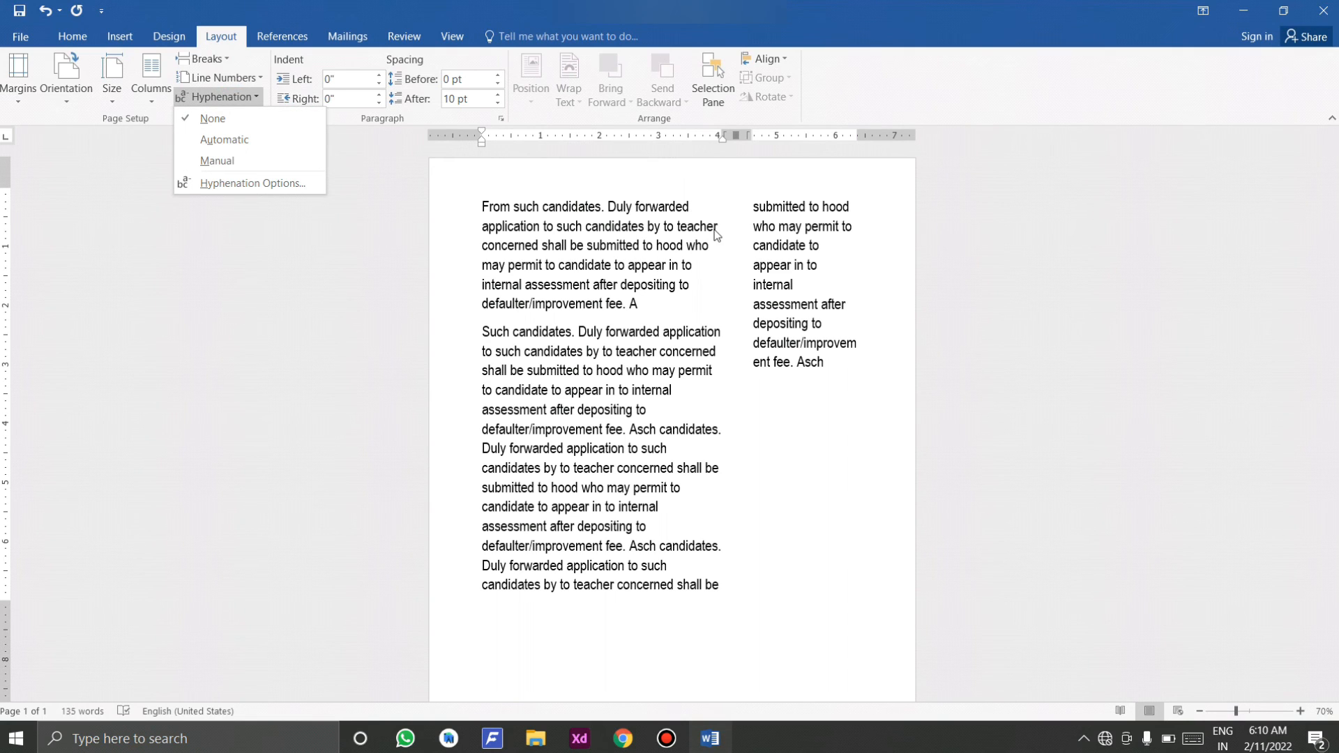
{"action": "left_click", "coordinate": [234, 141]}
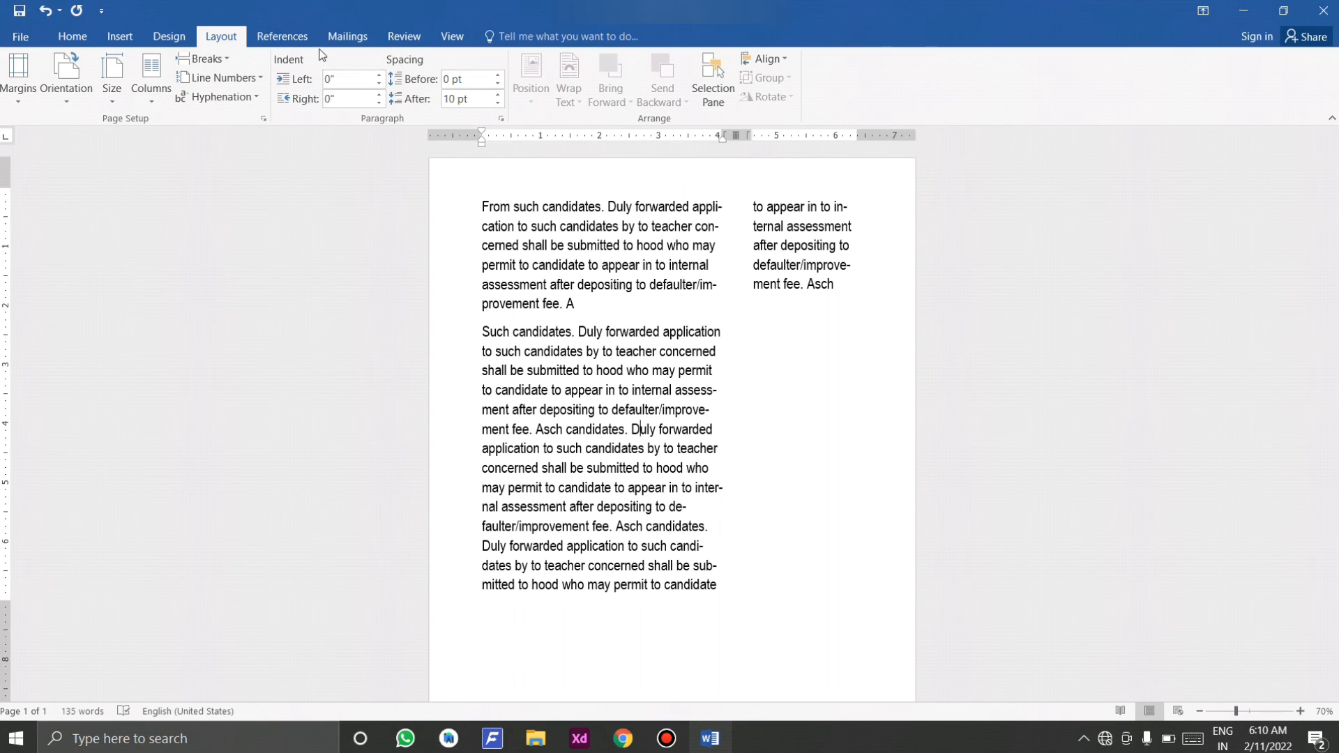
- View the document in Read Mode and in Web Layout, returning to Print Layout after each
{"action": "left_click", "coordinate": [452, 36]}
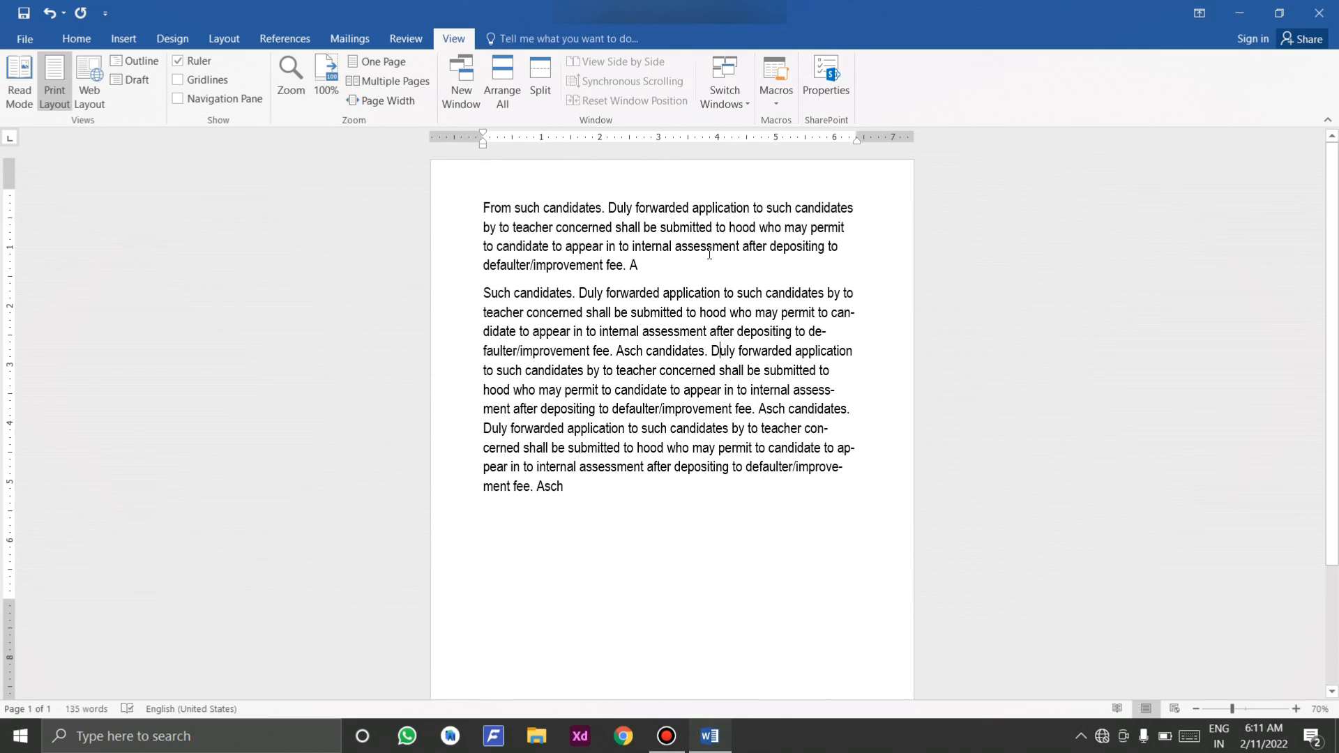
{"action": "left_click", "coordinate": [18, 98]}
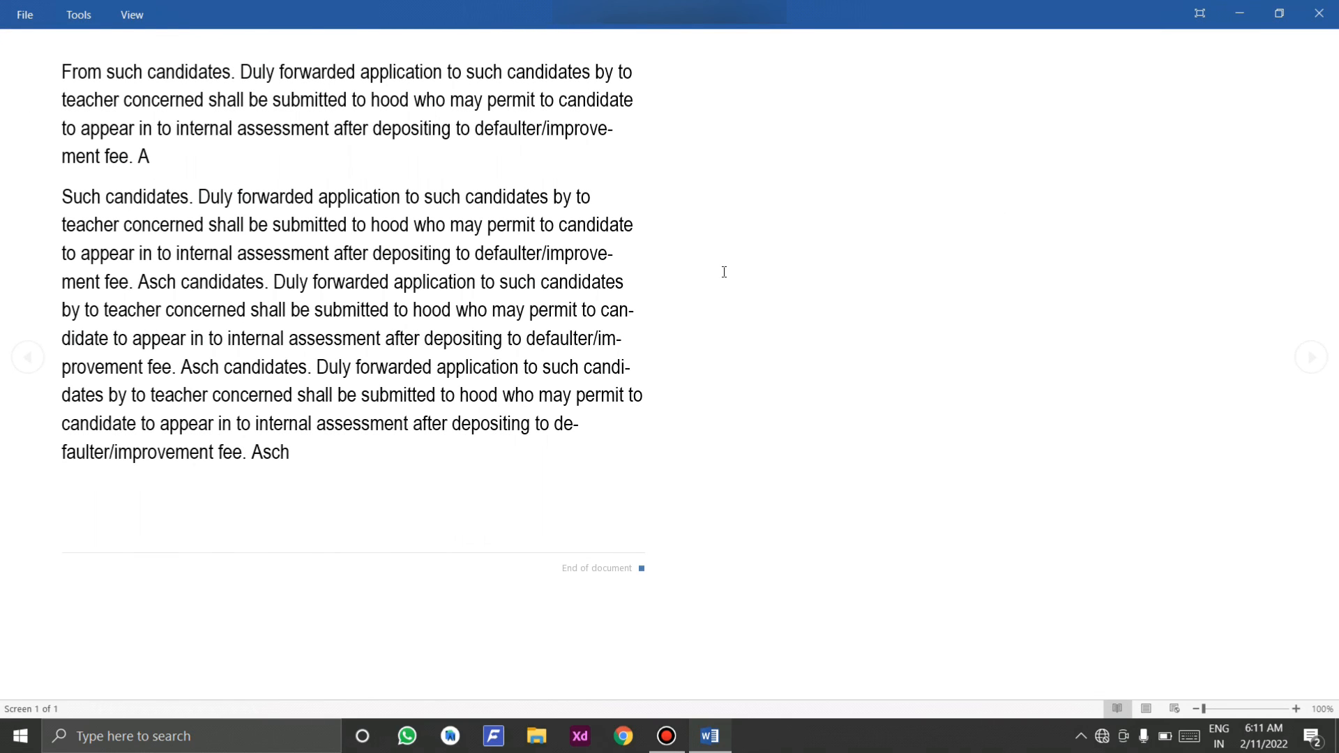
{"action": "key", "text": "Escape"}
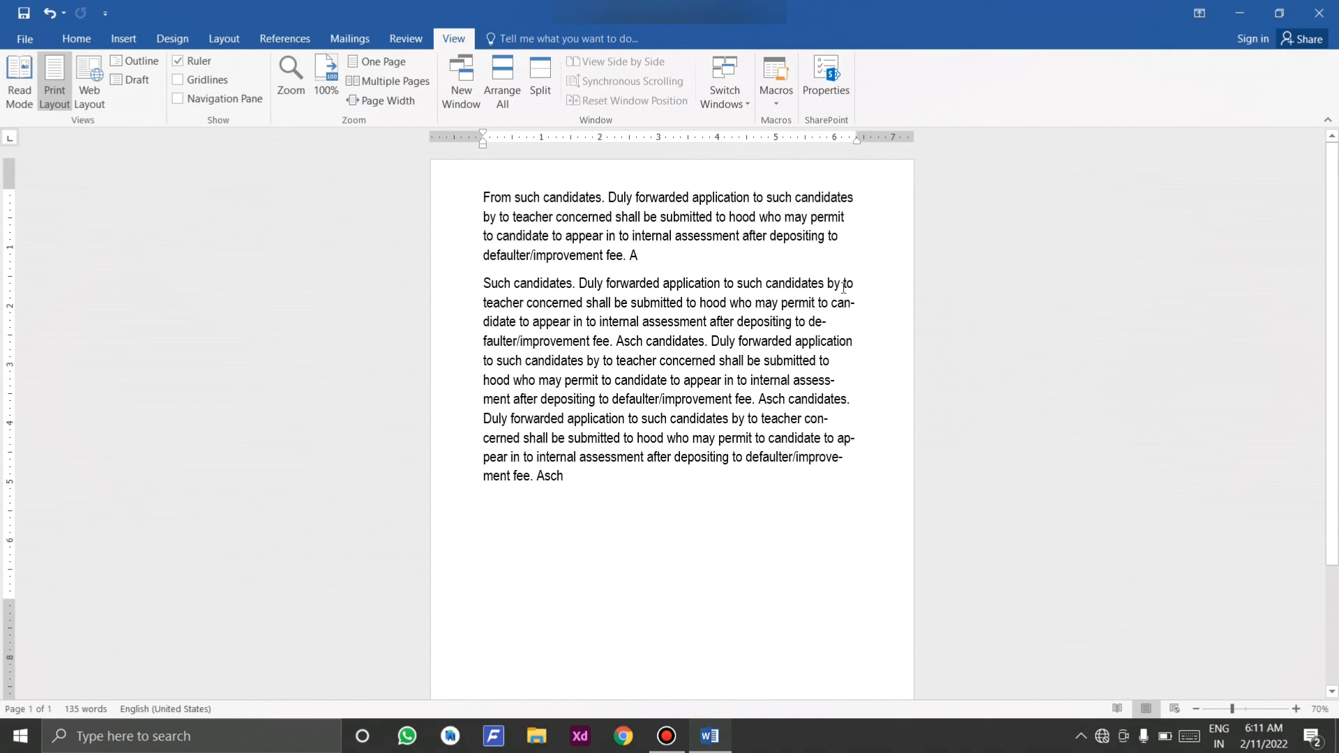
{"action": "scroll", "coordinate": [843, 286], "scroll_direction": "down", "scroll_amount": 3}
{"action": "scroll", "coordinate": [851, 283], "scroll_direction": "up", "scroll_amount": 3}
{"action": "scroll", "coordinate": [860, 282], "scroll_direction": "down", "scroll_amount": 3}
{"action": "scroll", "coordinate": [860, 292], "scroll_direction": "up", "scroll_amount": 3}
{"action": "left_click", "coordinate": [89, 72]}
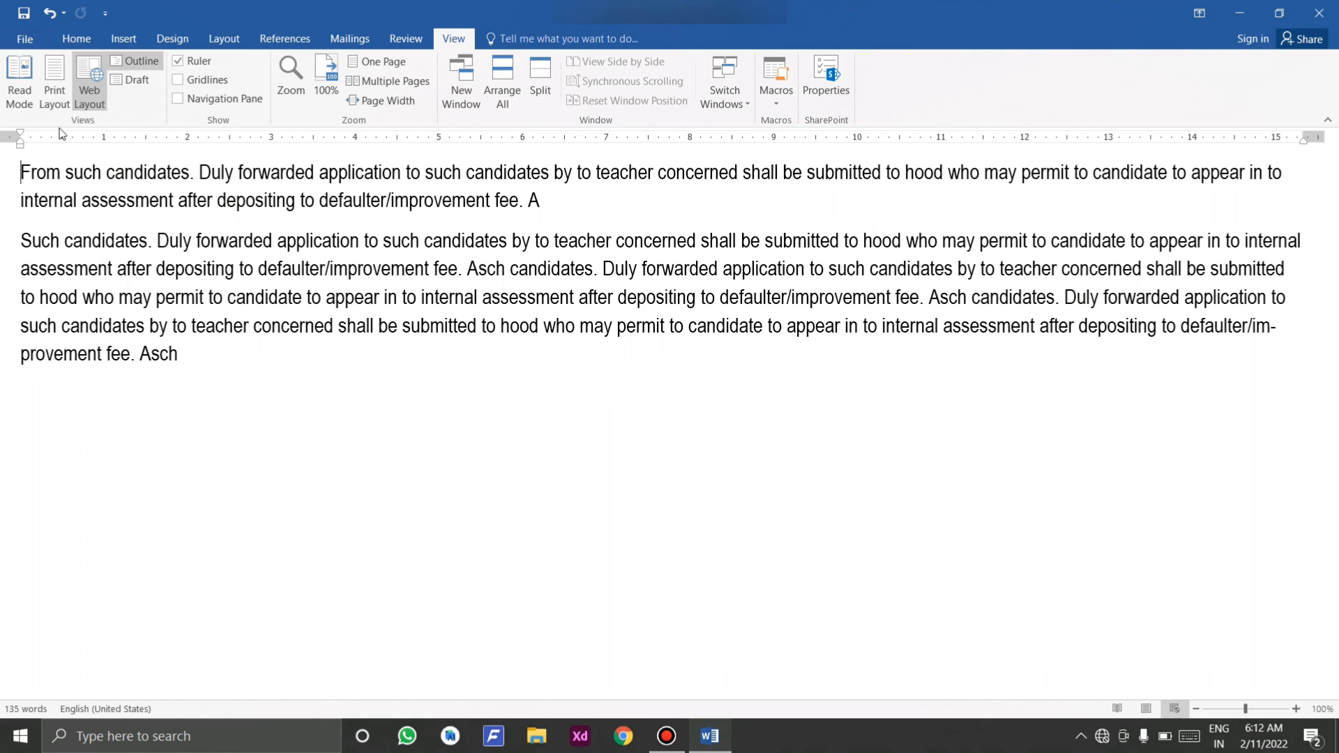
{"action": "left_click", "coordinate": [43, 103]}
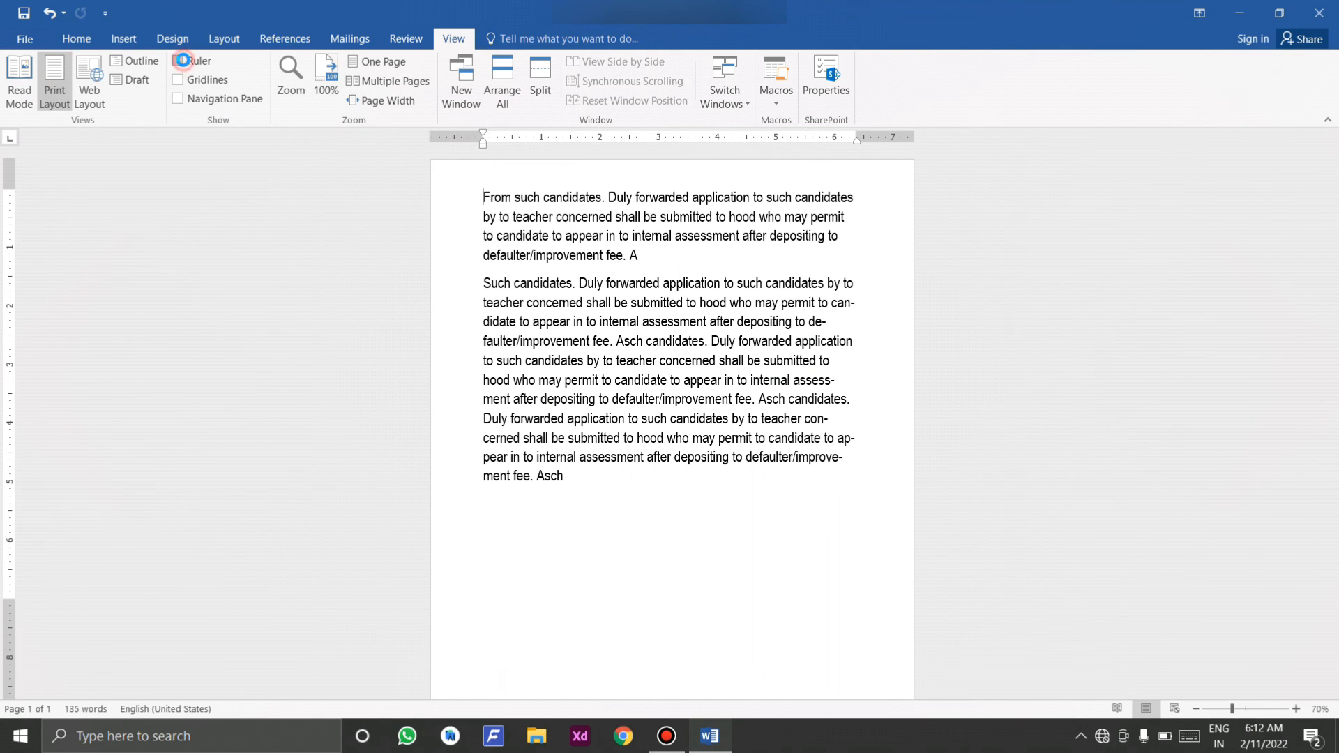
- Hide the rulers around the page and show them again
{"action": "left_click", "coordinate": [179, 61]}
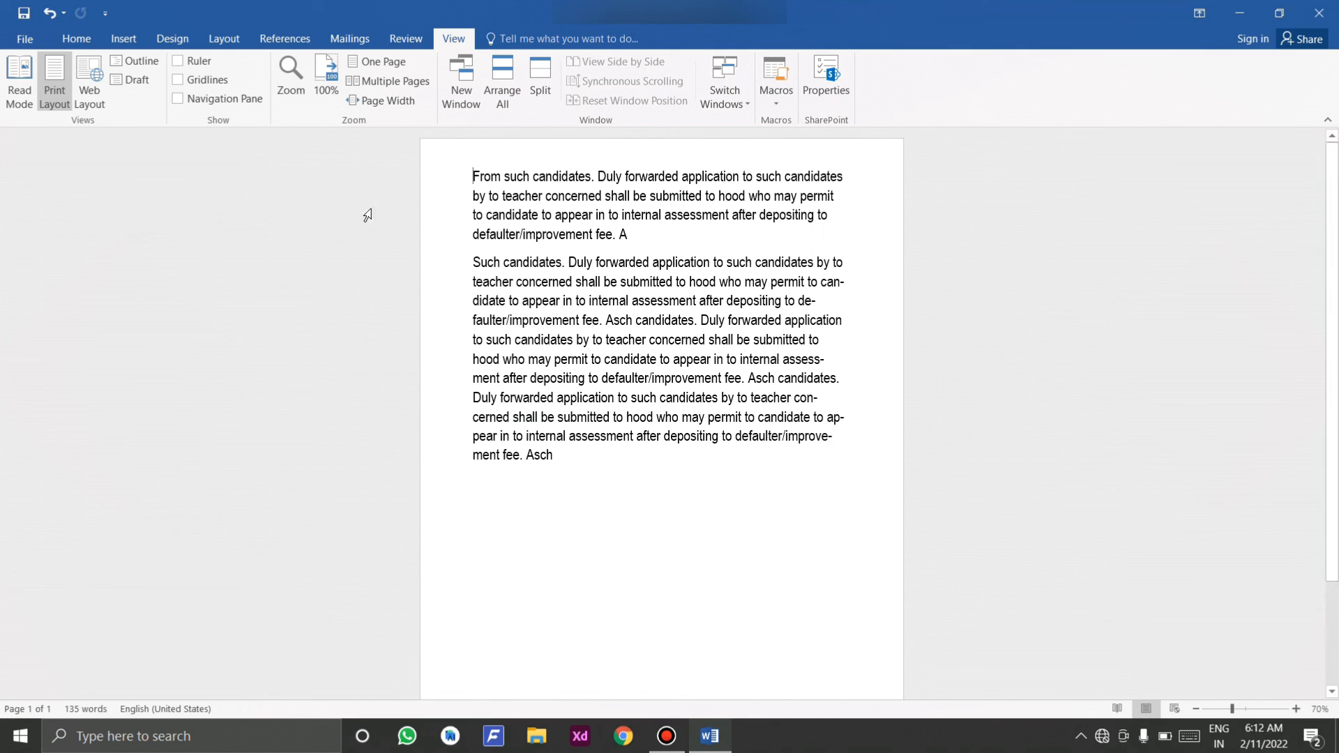
{"action": "left_click", "coordinate": [178, 61]}
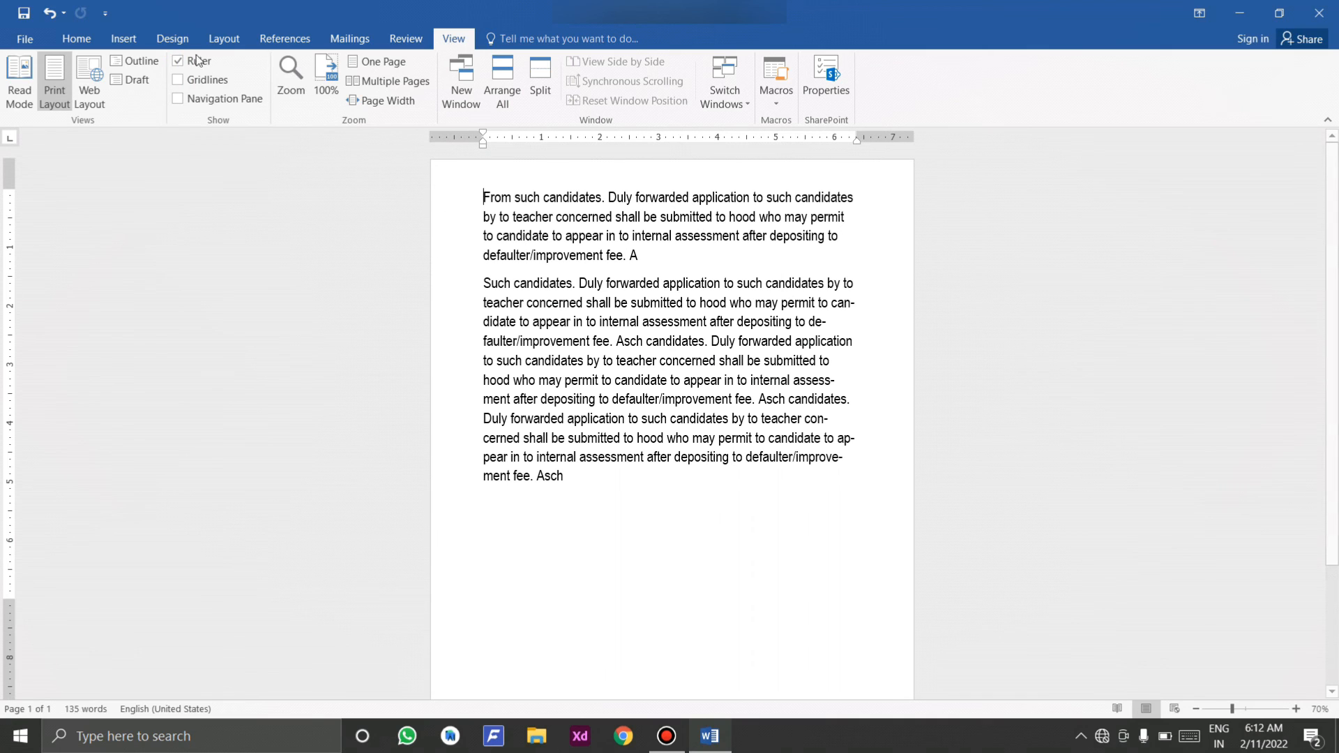
- Display the gridlines and indent the first line of the second paragraph, starting with "Such candidates"
{"action": "left_click", "coordinate": [178, 79]}
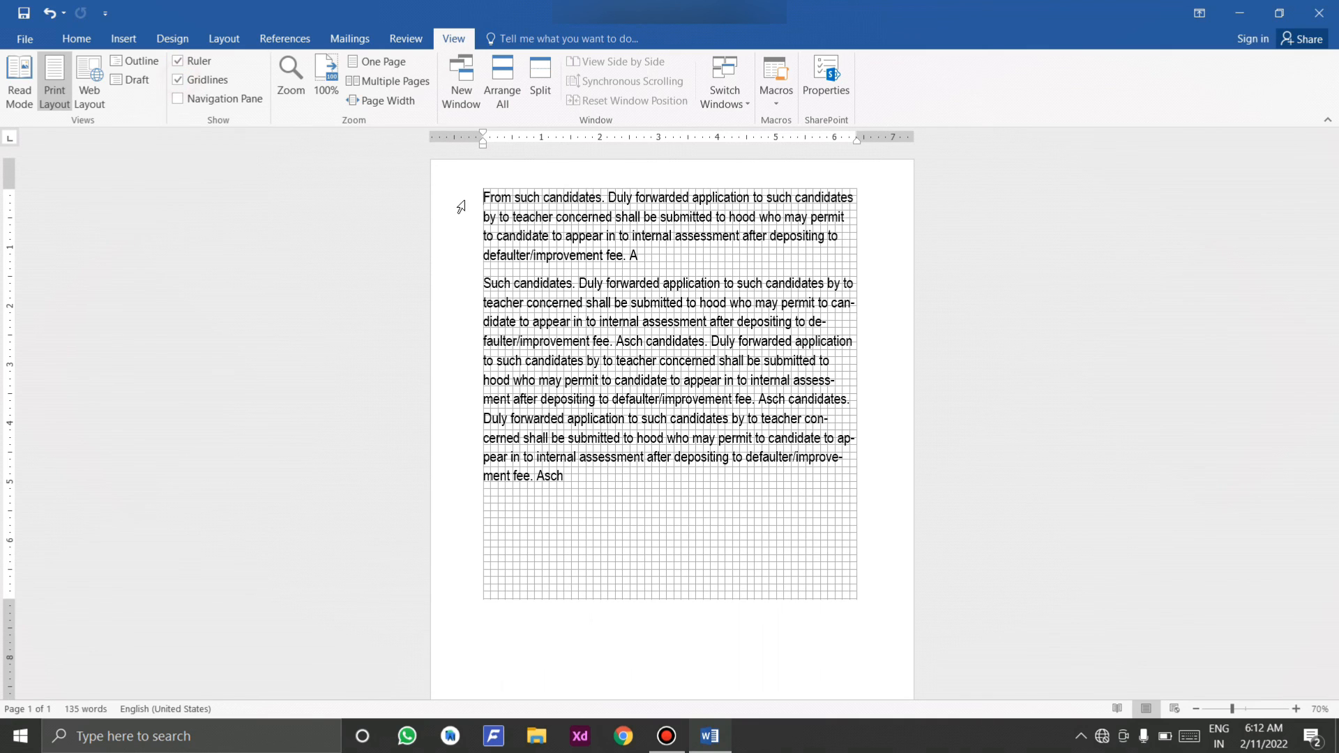
{"action": "left_click", "coordinate": [486, 286]}
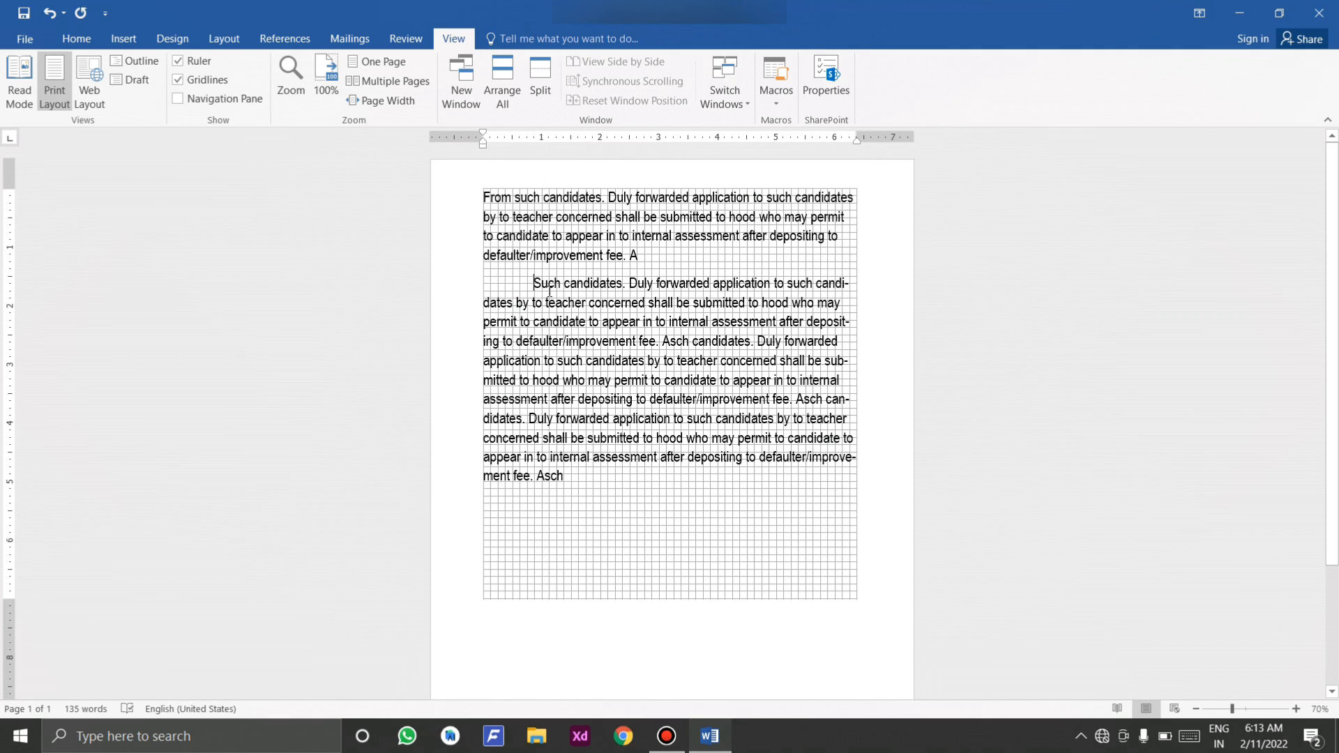
- Show and close the Navigation pane, and turn the gridlines off
{"action": "left_click", "coordinate": [184, 94]}
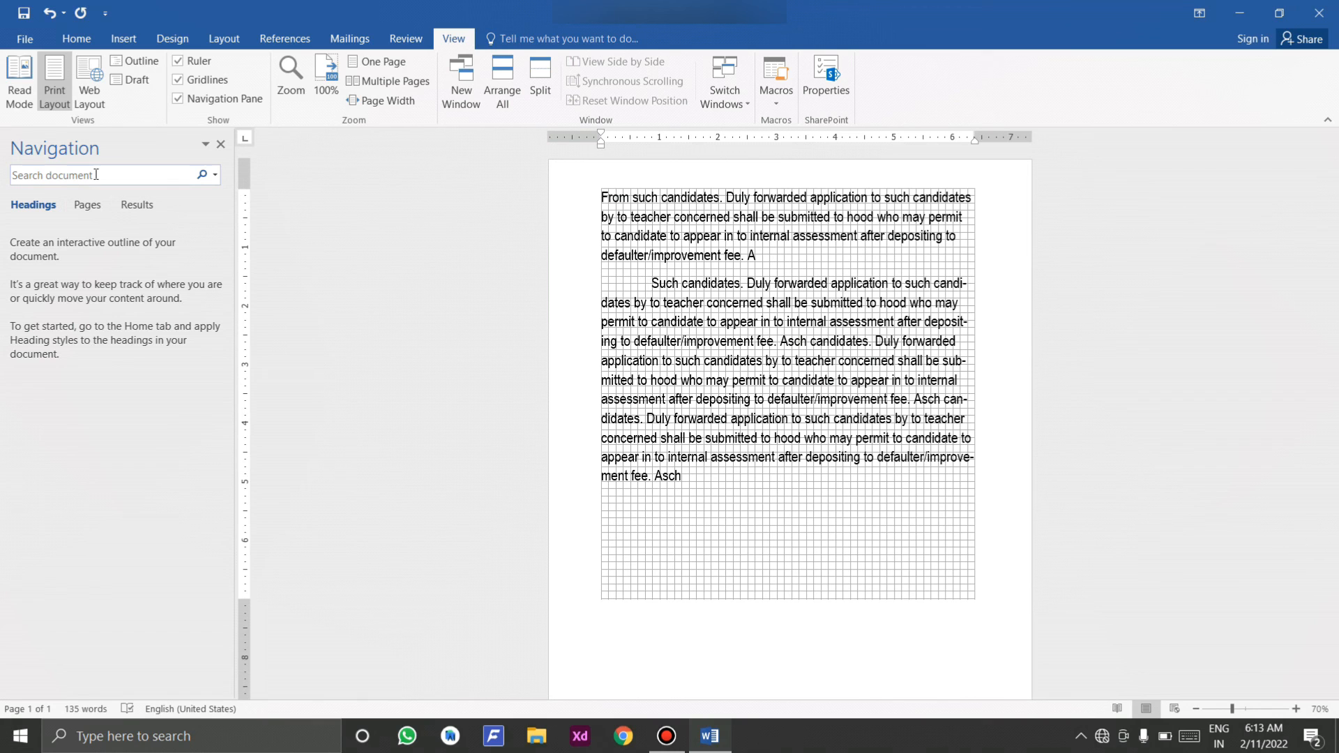
{"action": "left_click", "coordinate": [222, 145]}
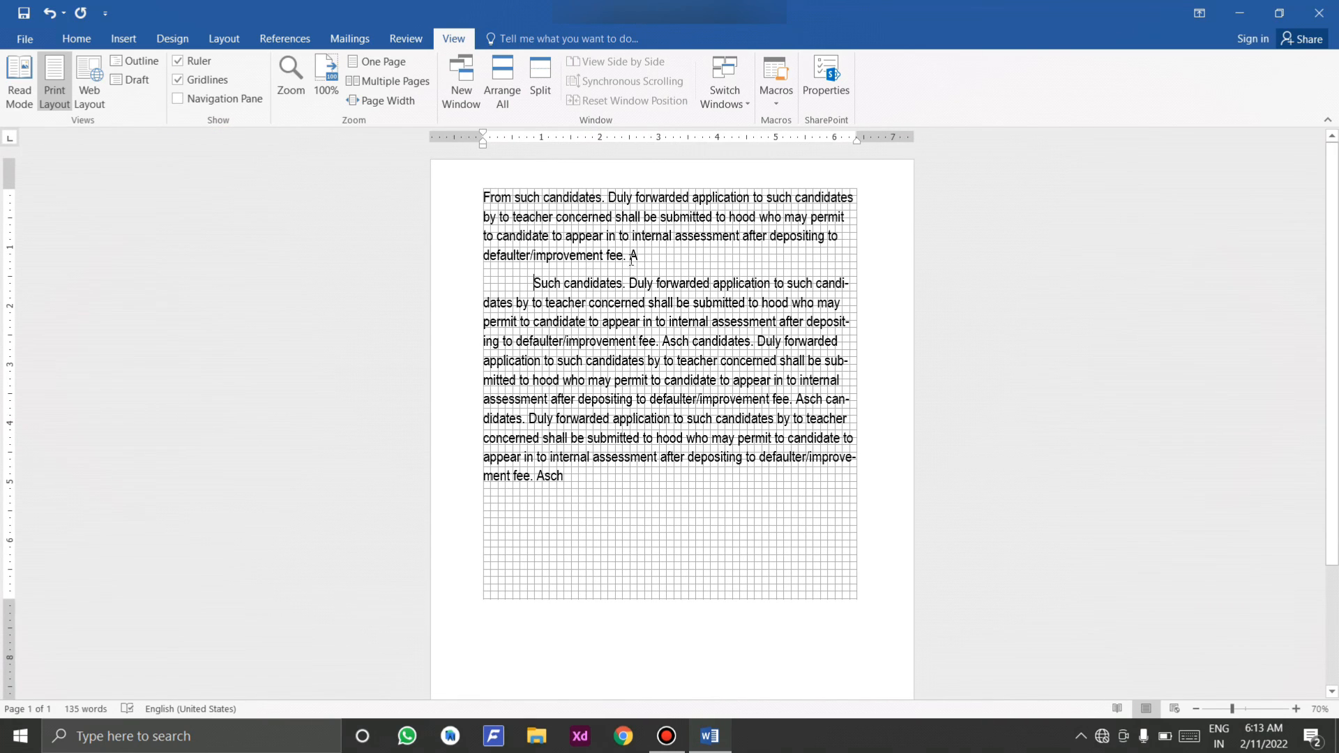
{"action": "left_click", "coordinate": [179, 80]}
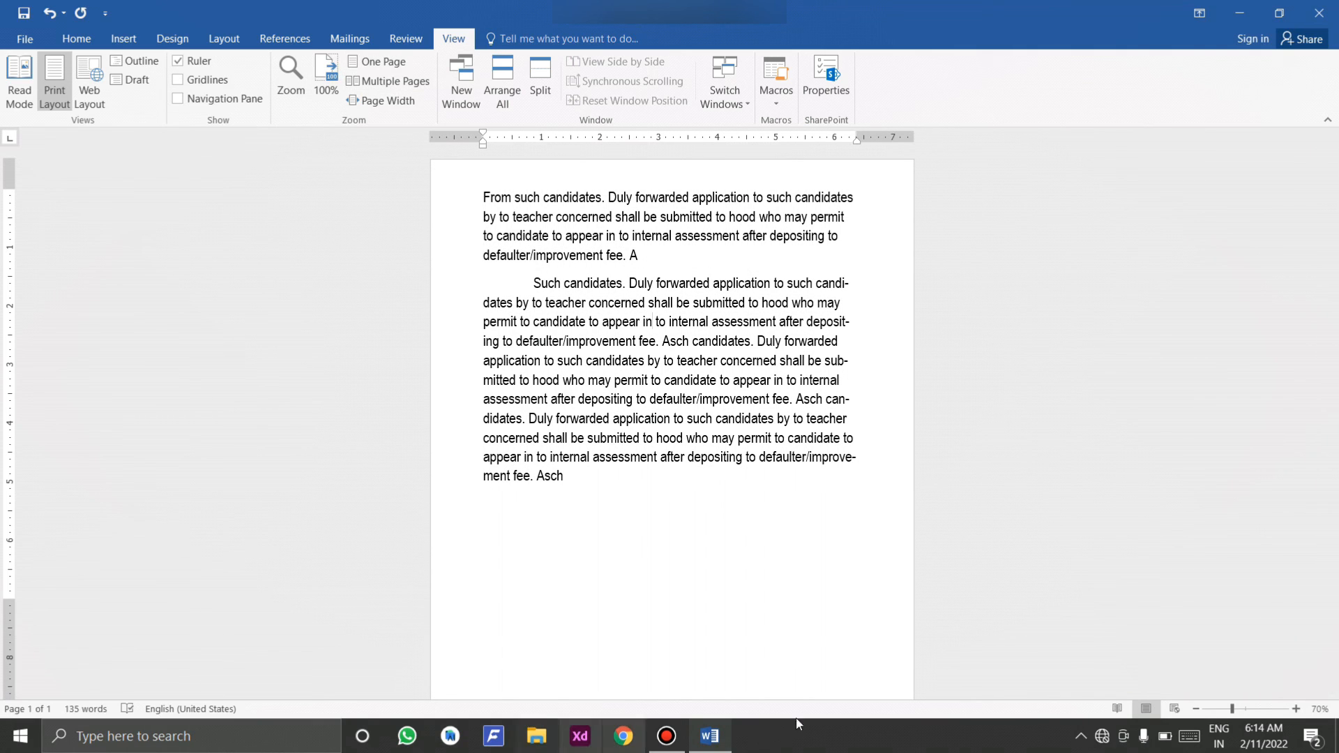
- Zoom the document in to 100% and back out to 70%
{"action": "left_click", "coordinate": [1296, 709]}
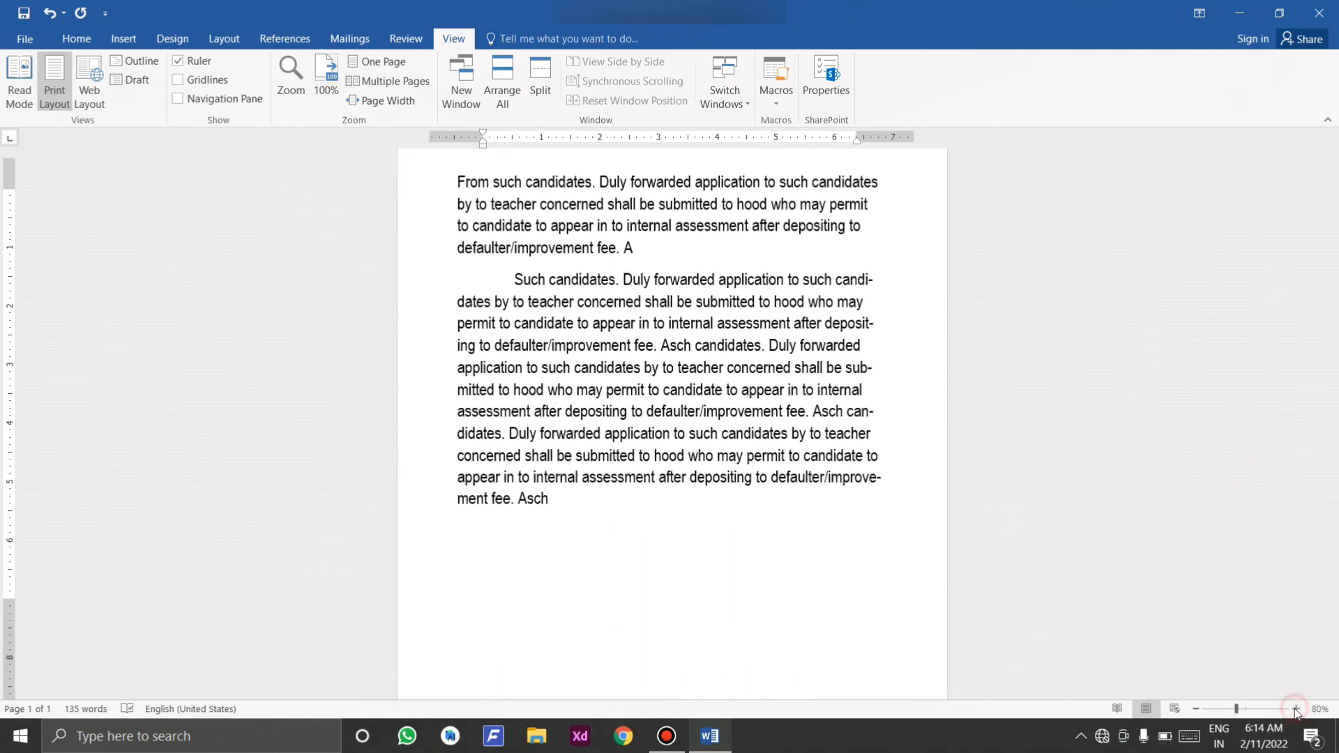
{"action": "left_click", "coordinate": [1295, 708]}
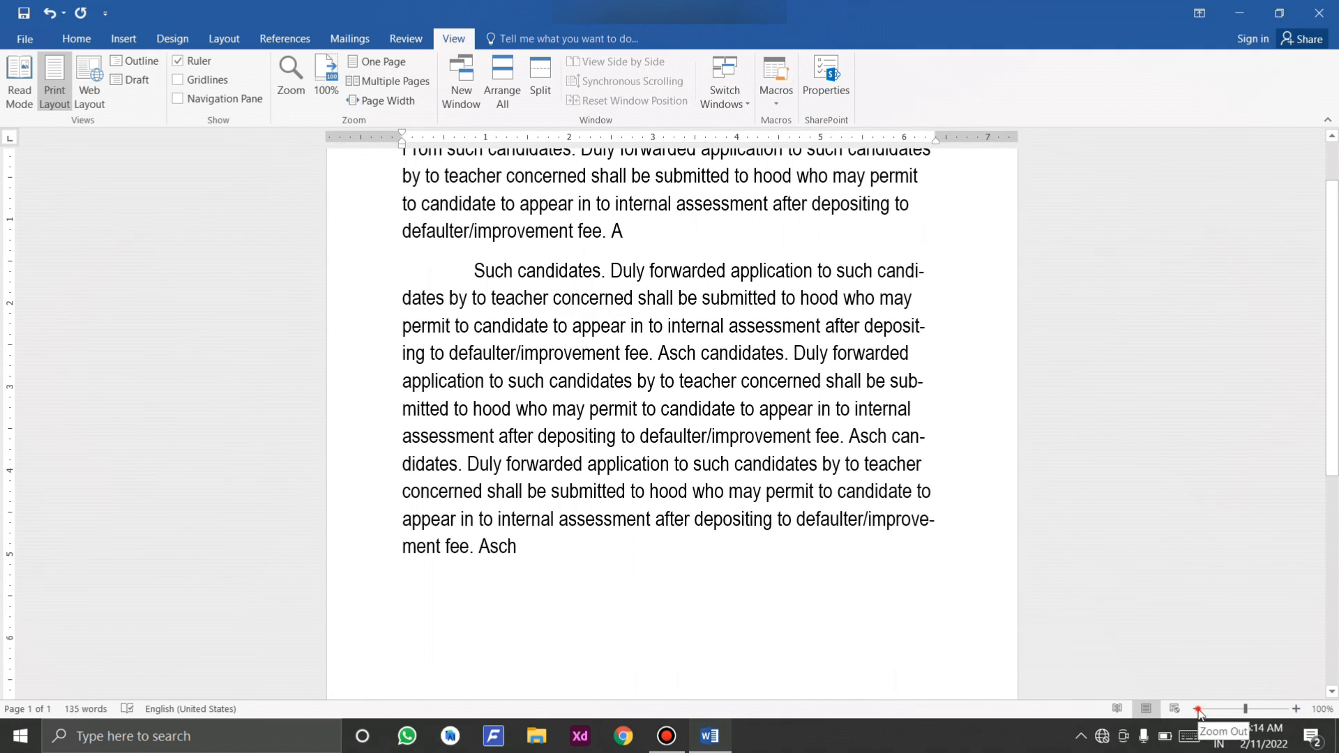
{"action": "left_click", "coordinate": [1196, 708]}
{"action": "left_click", "coordinate": [1197, 709]}
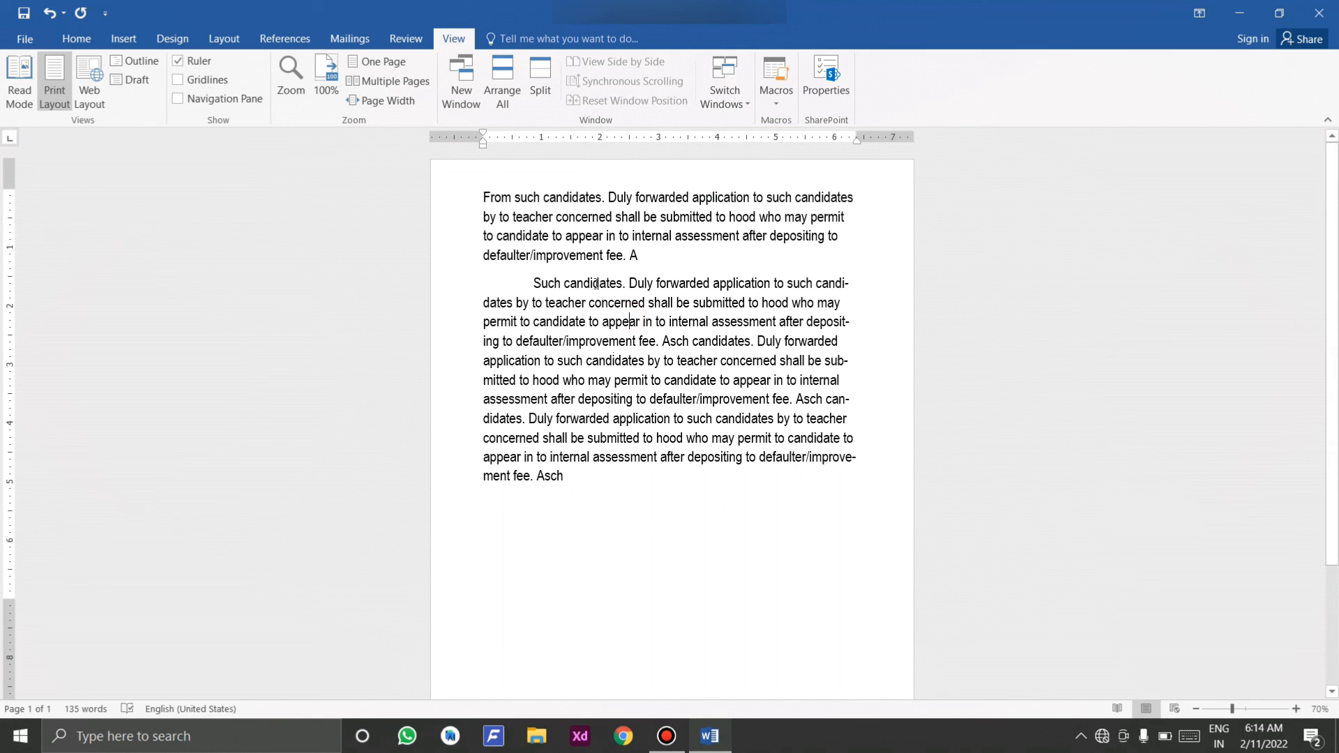
- Split the document window to compare both parts of the text, and remove the split
{"action": "left_click", "coordinate": [541, 81]}
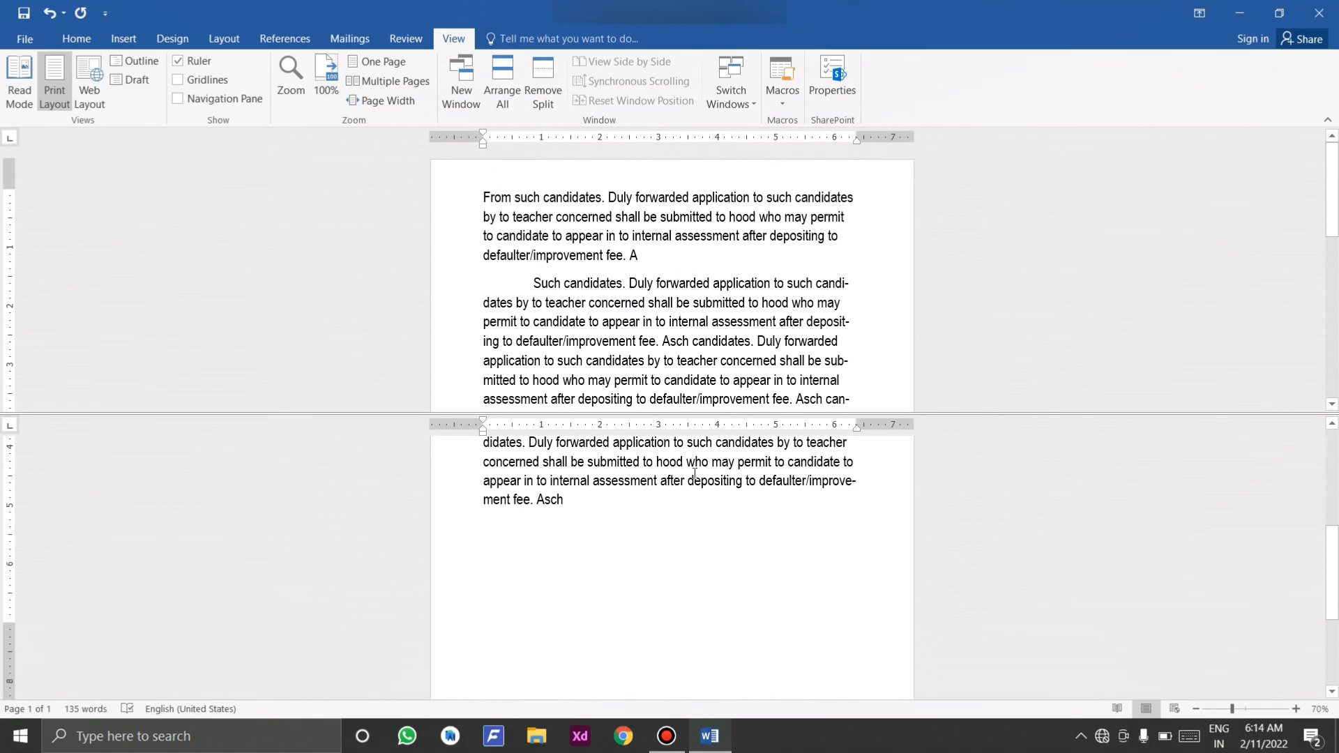
{"action": "scroll", "coordinate": [773, 579], "scroll_direction": "up", "scroll_amount": 5}
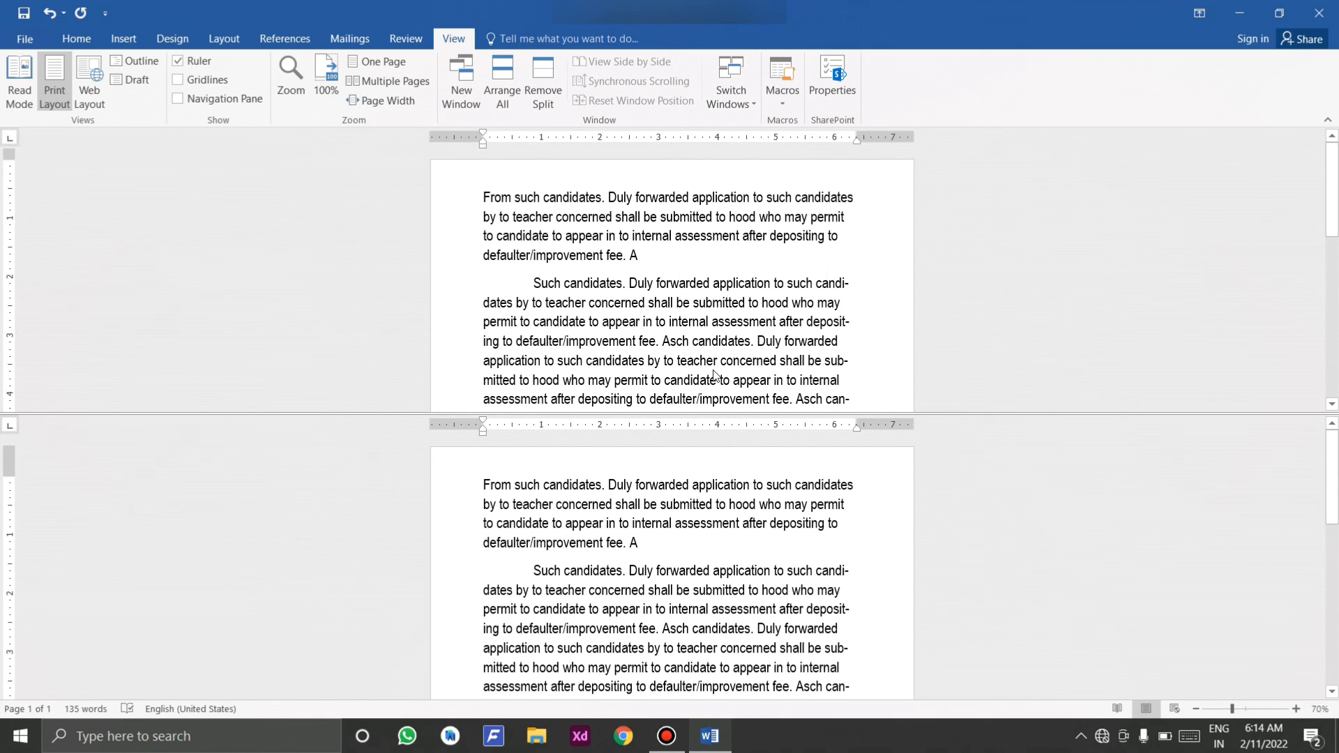
{"action": "scroll", "coordinate": [711, 370], "scroll_direction": "down", "scroll_amount": 5}
{"action": "scroll", "coordinate": [711, 370], "scroll_direction": "up", "scroll_amount": 10}
{"action": "left_click", "coordinate": [542, 91]}
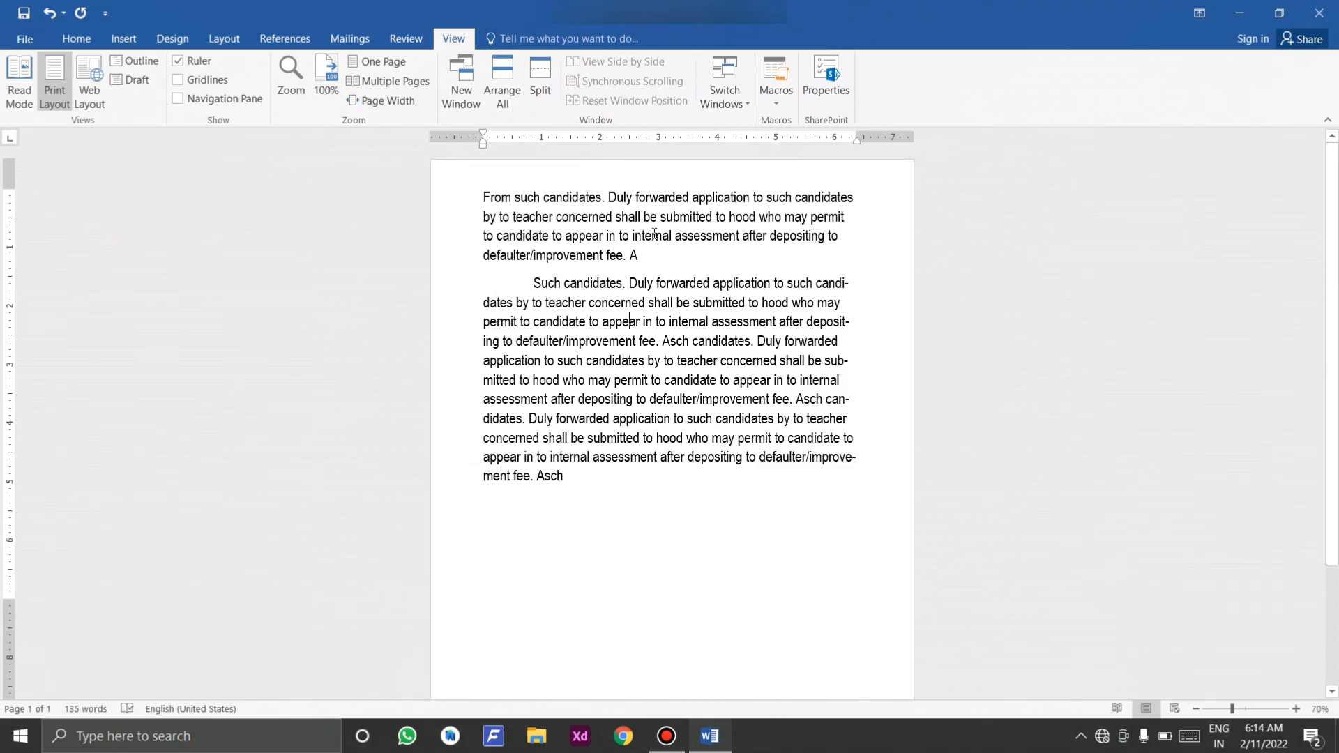